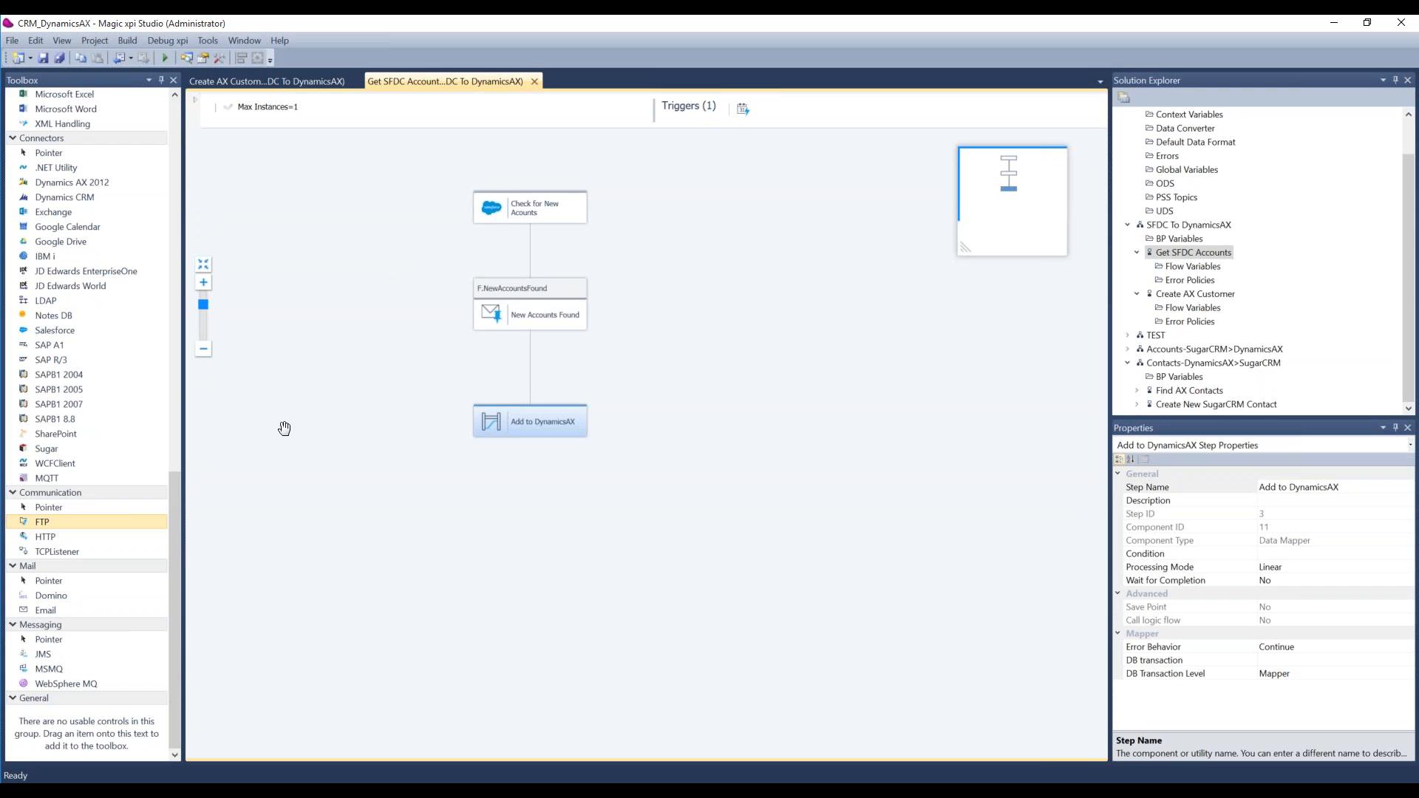
Step: Compare the contents of the Get SFDC Accounts flow with those of the Create AX Customer flow
mouse_move(172, 549)
mouse_down()
mouse_move(177, 492)
mouse_move(178, 543)
mouse_move(180, 529)
mouse_up()
drag(192, 478, 178, 445)
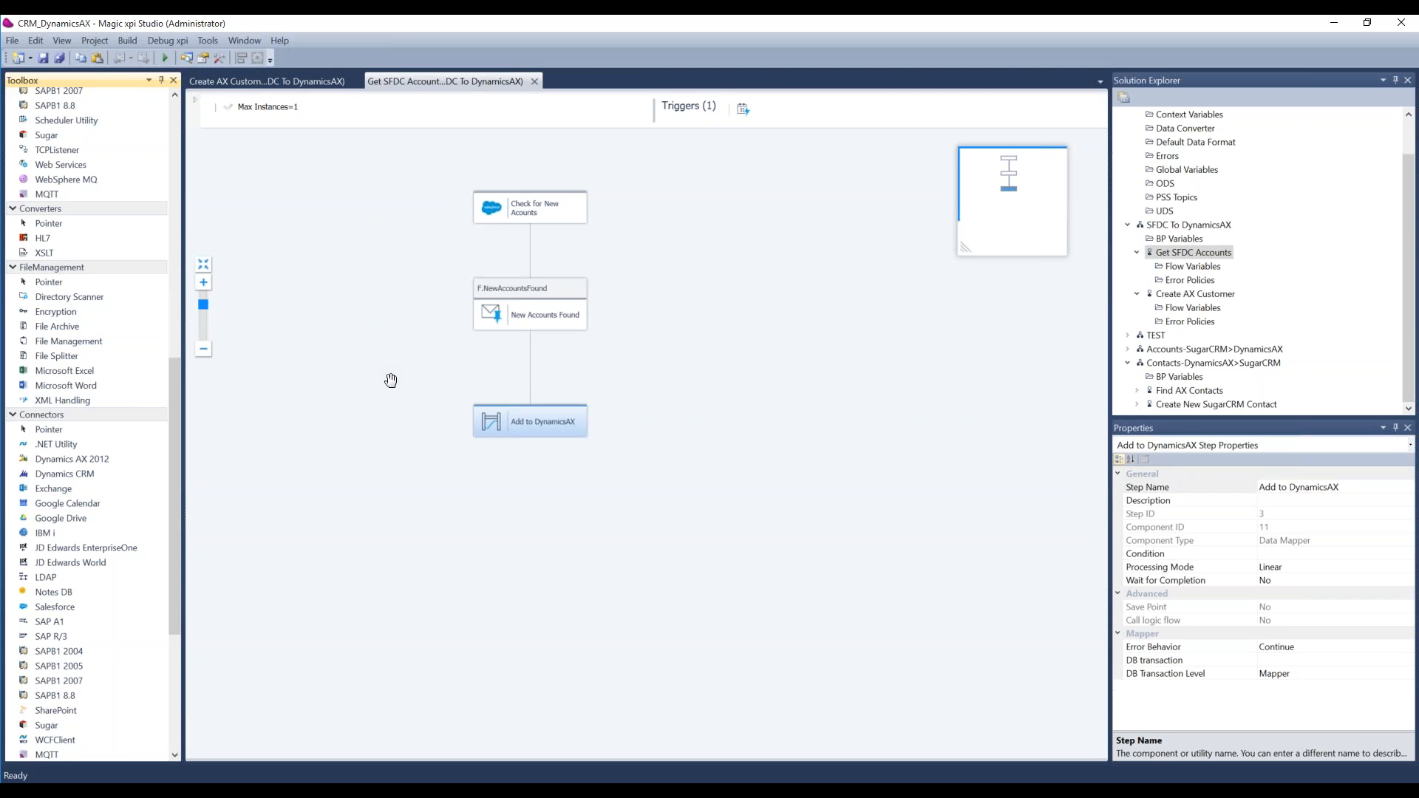
click(291, 79)
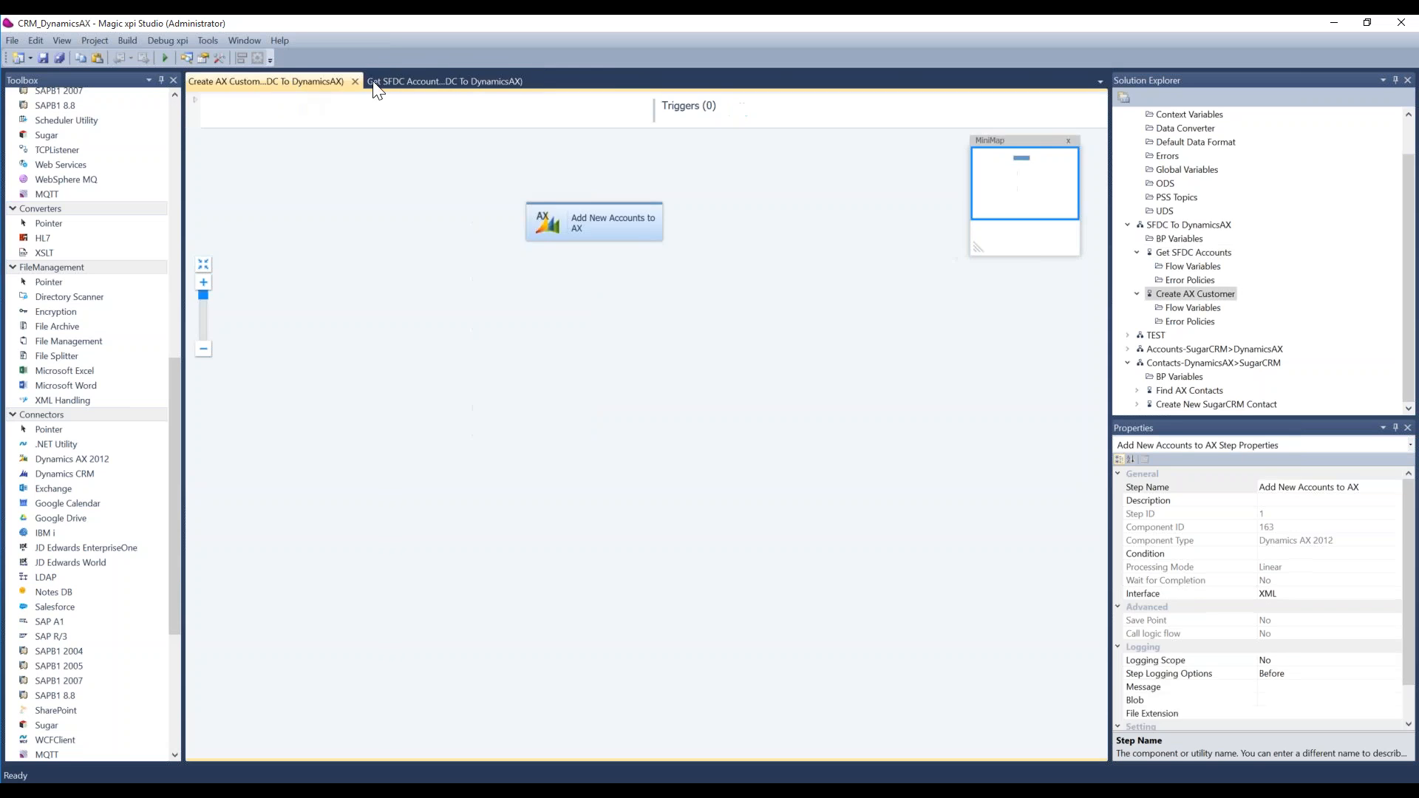
click(424, 80)
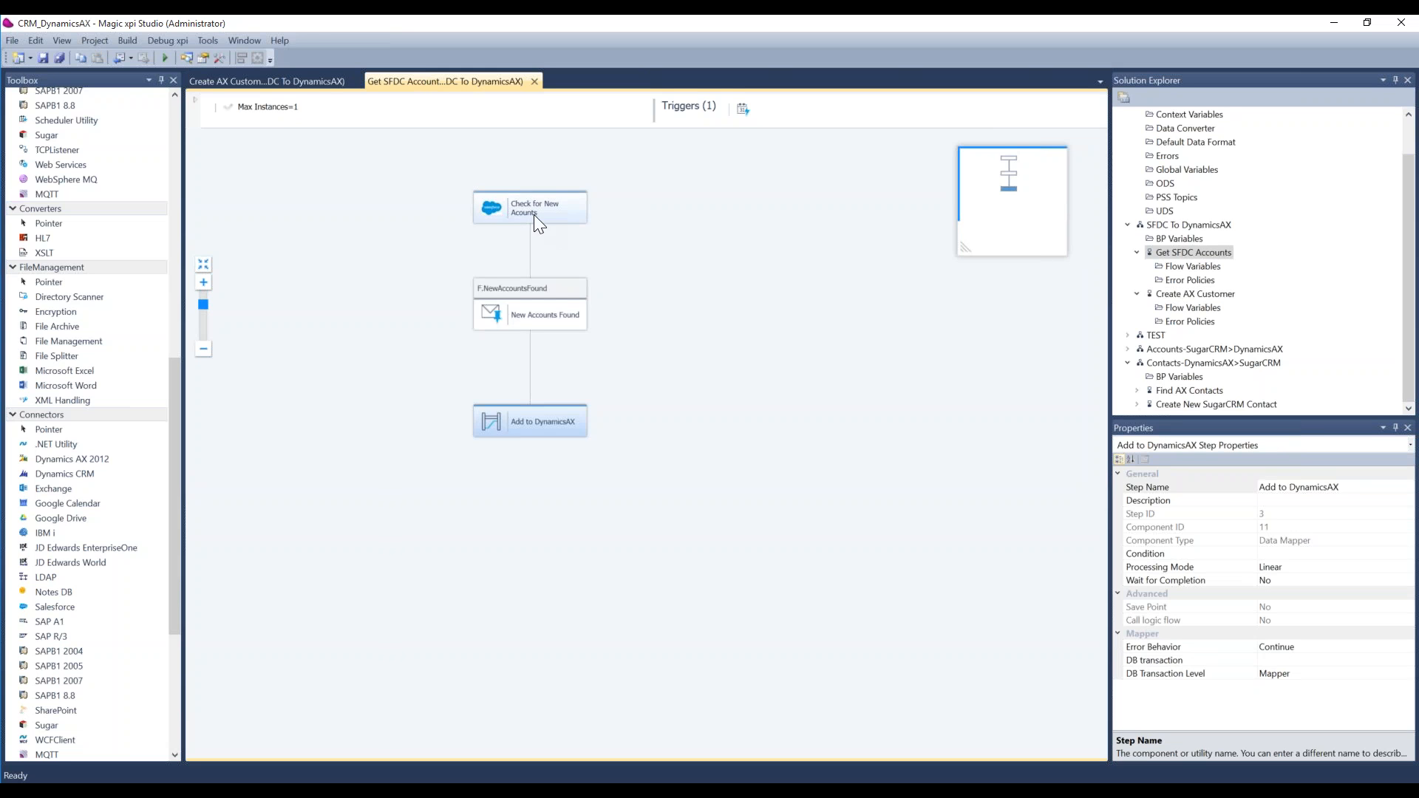
click(284, 77)
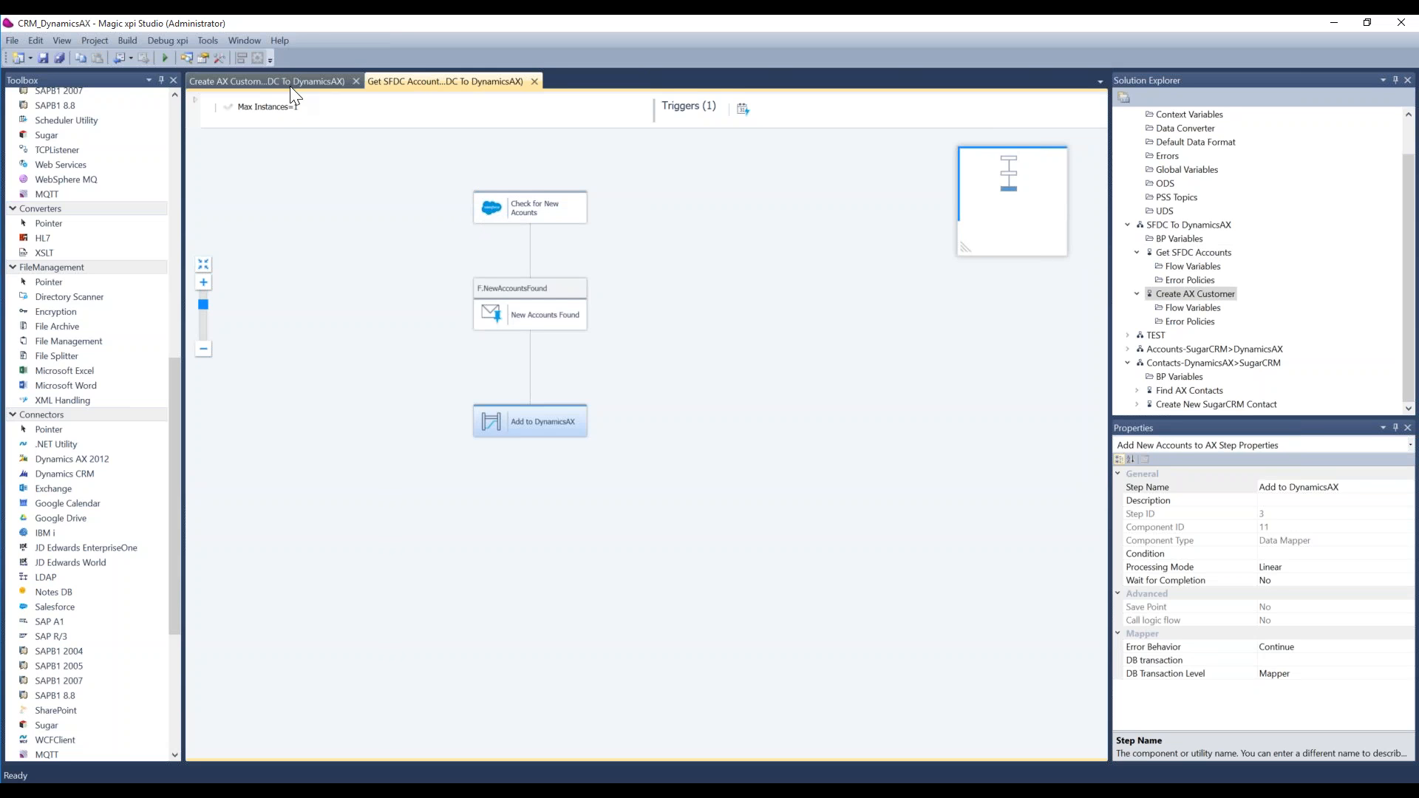
click(411, 84)
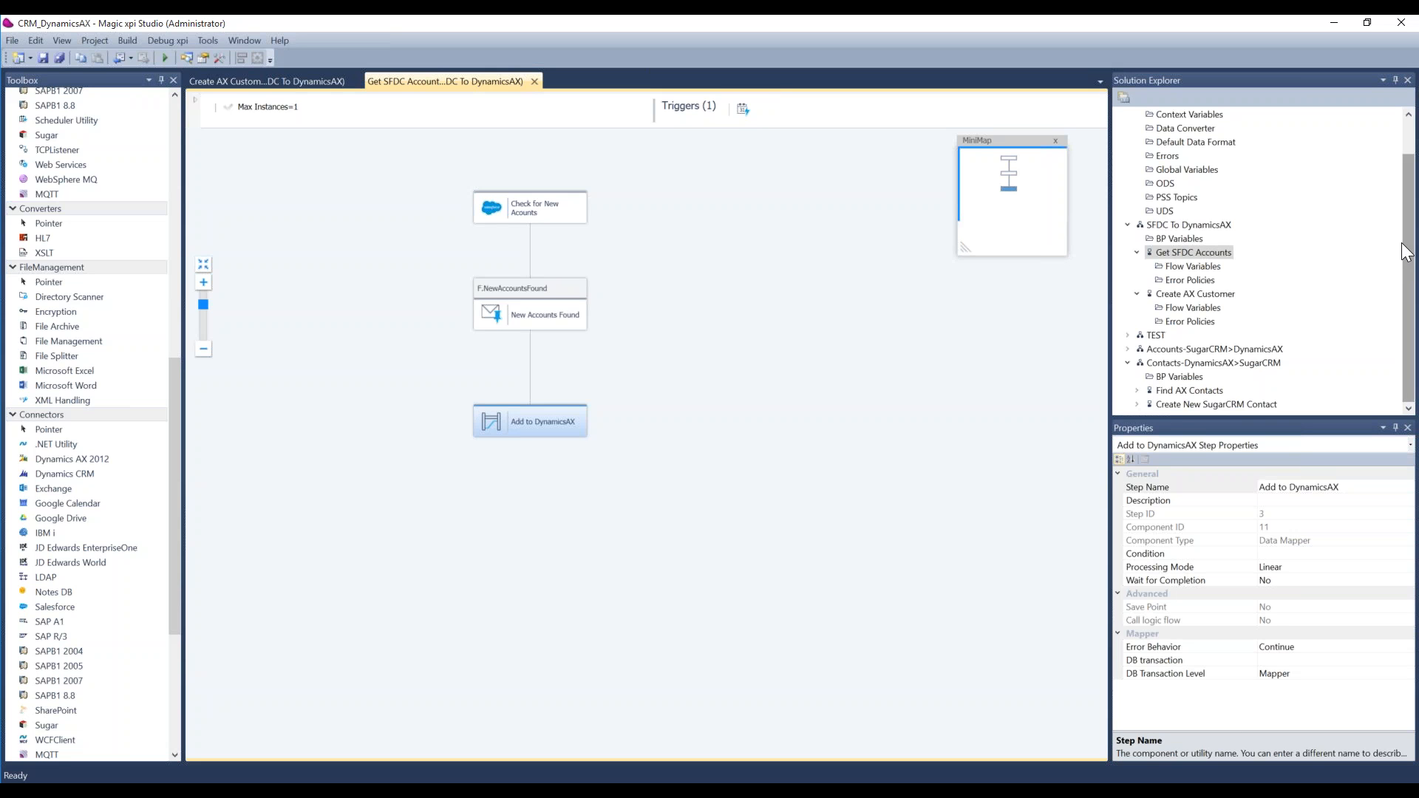
drag(1407, 252, 1413, 227)
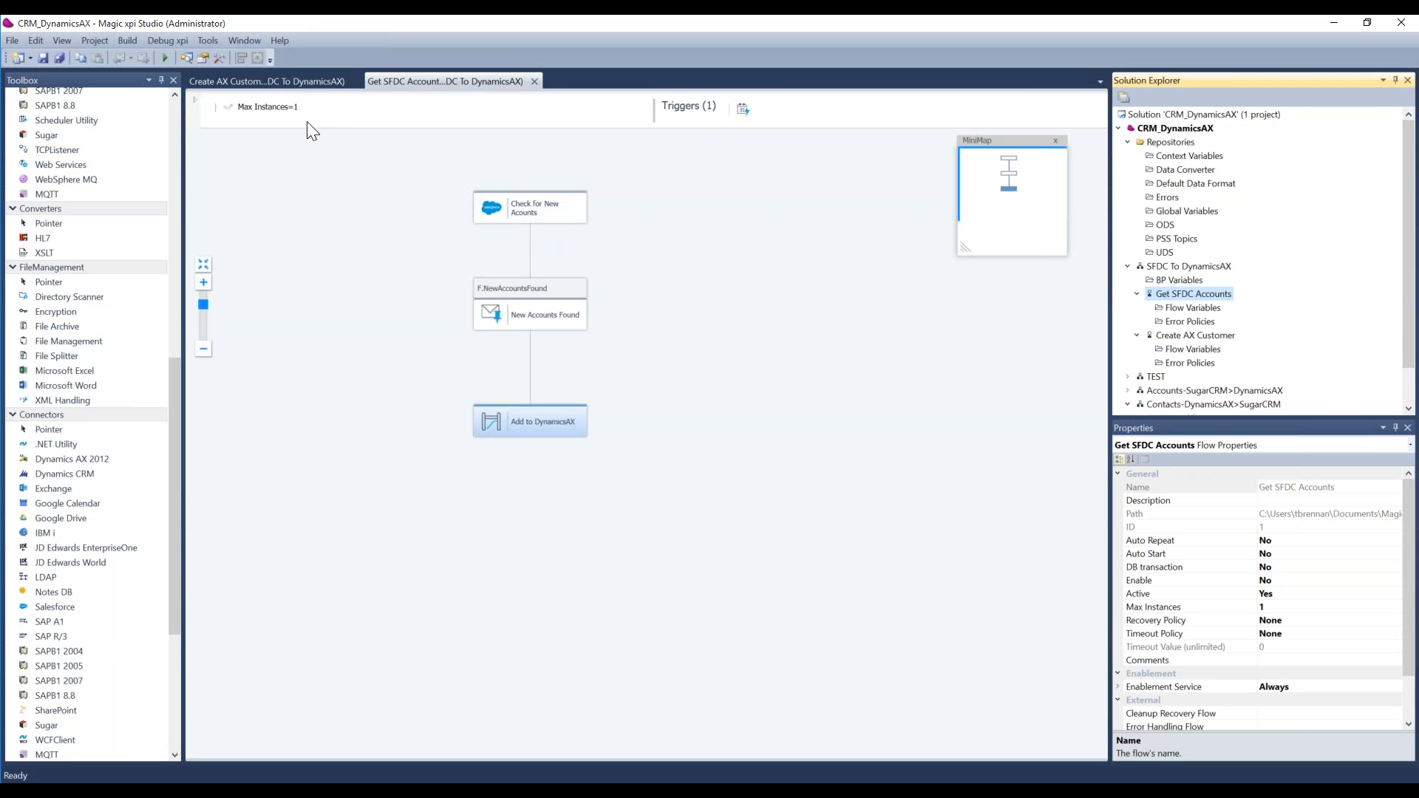
click(300, 81)
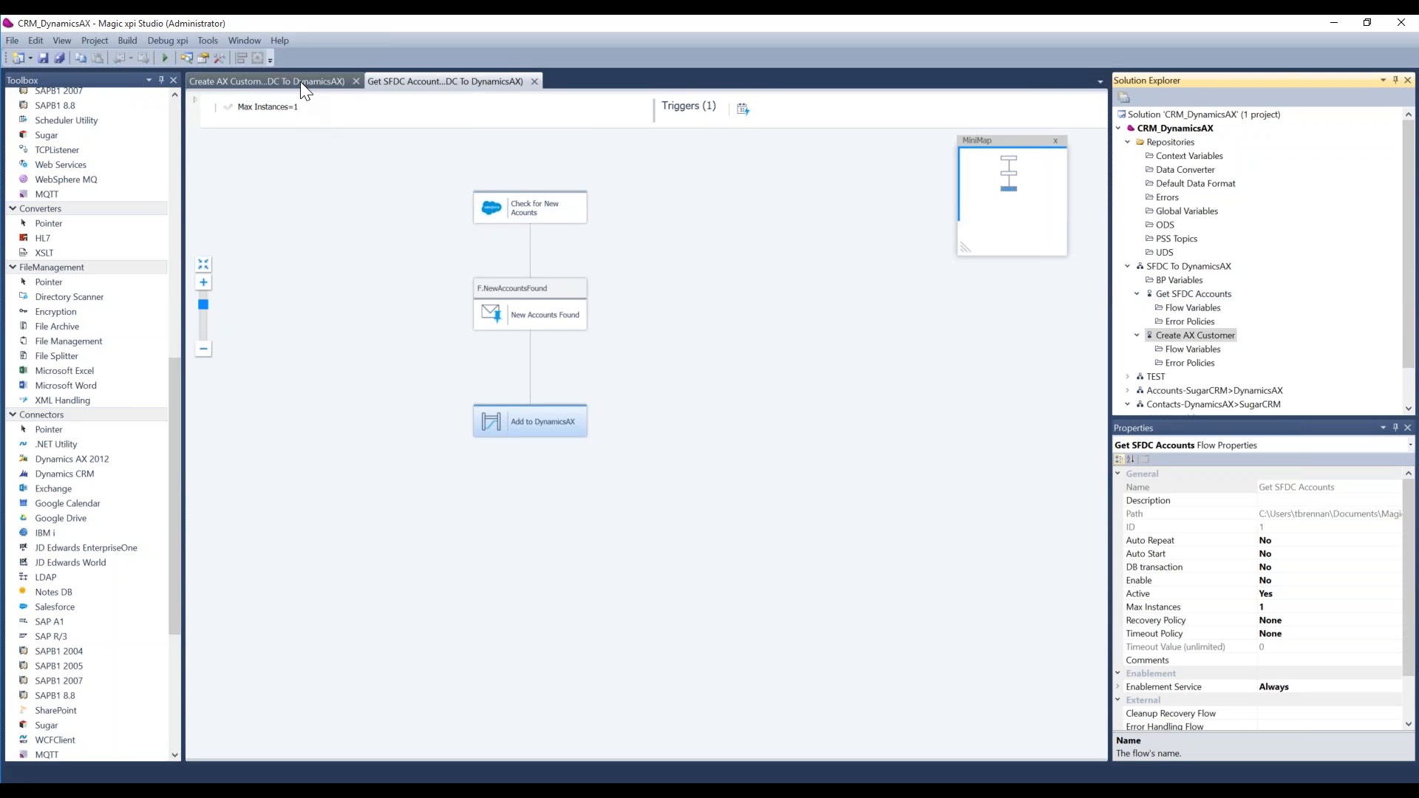
click(428, 82)
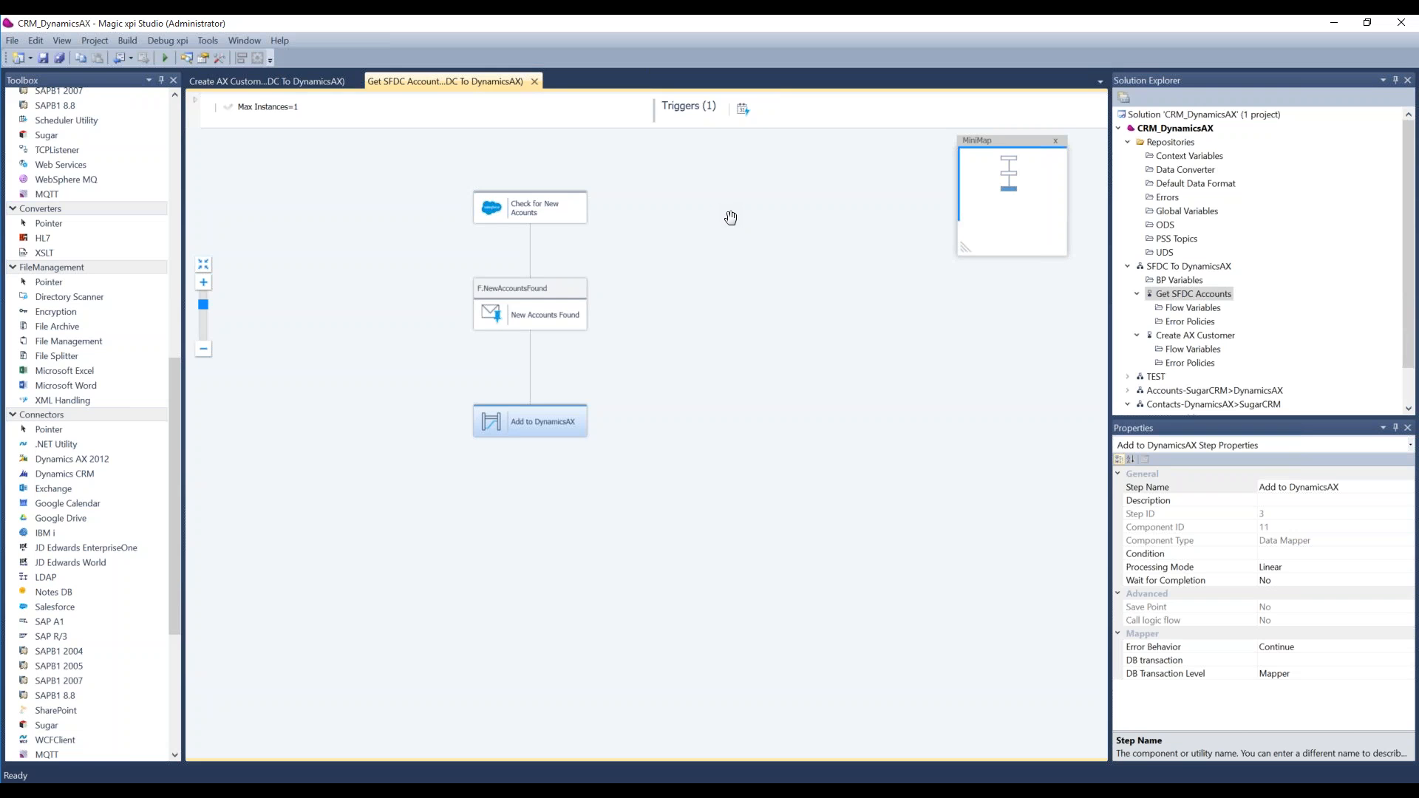
click(307, 83)
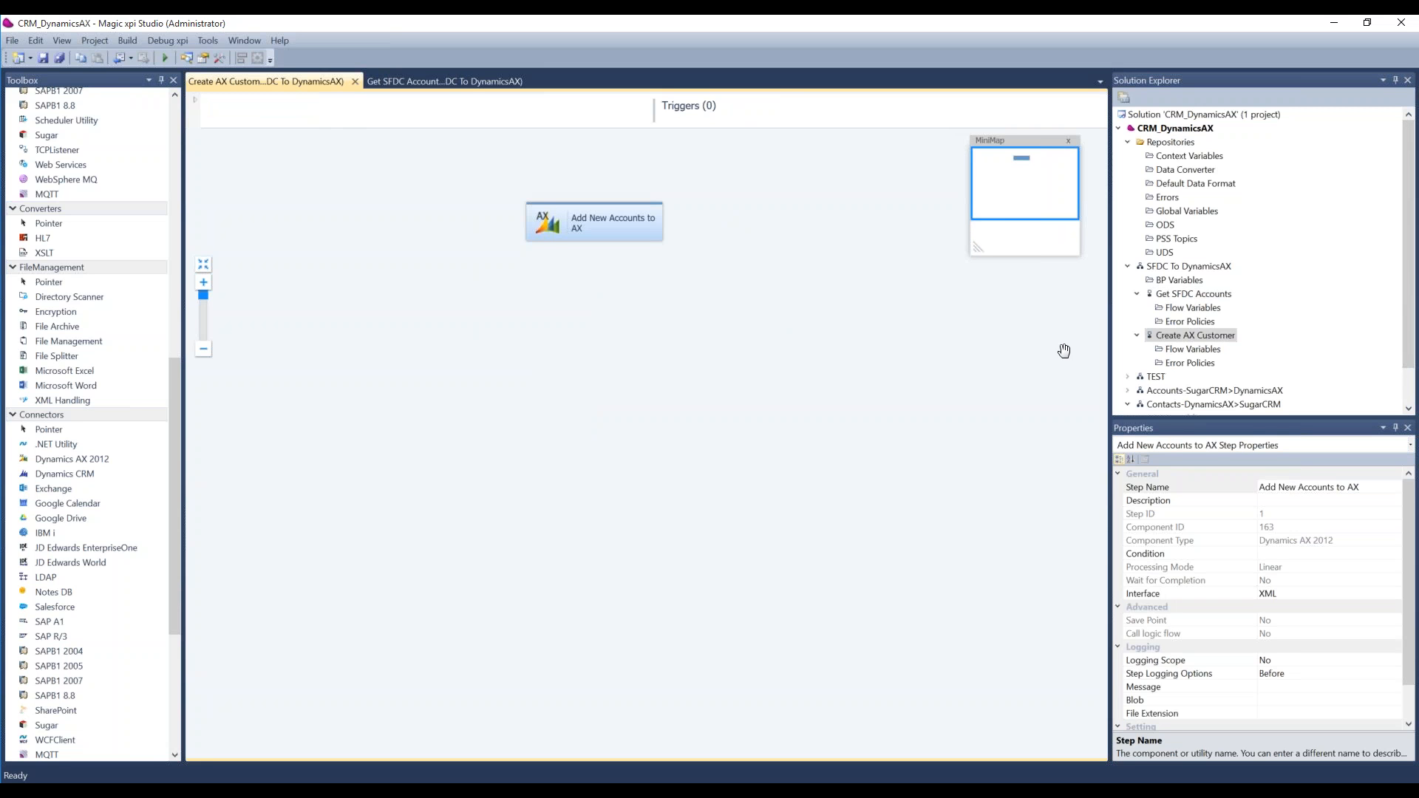
Step: Review the SFDC To DynamicsAX business process together with its Get SFDC Accounts and Create AX Customer flows
click(1174, 267)
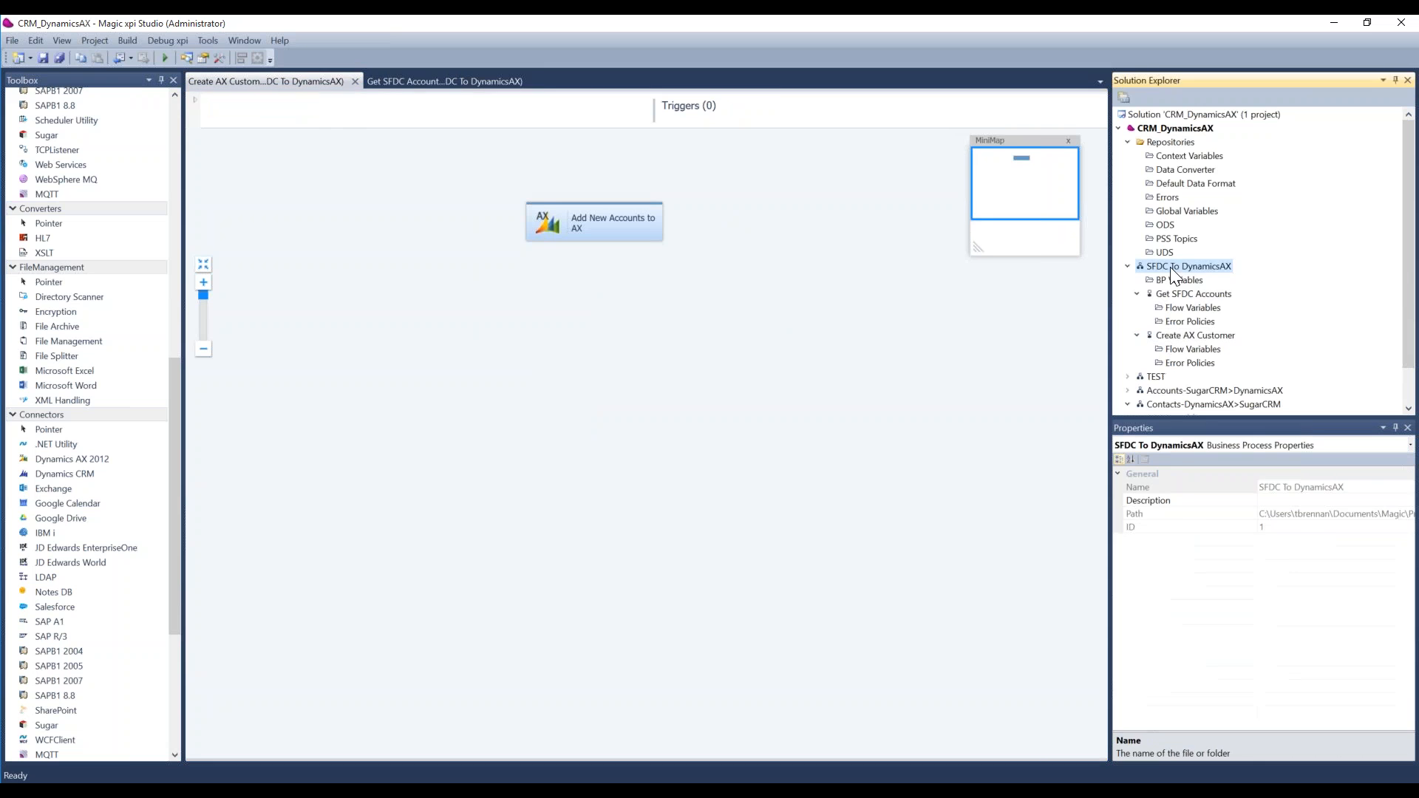
click(459, 83)
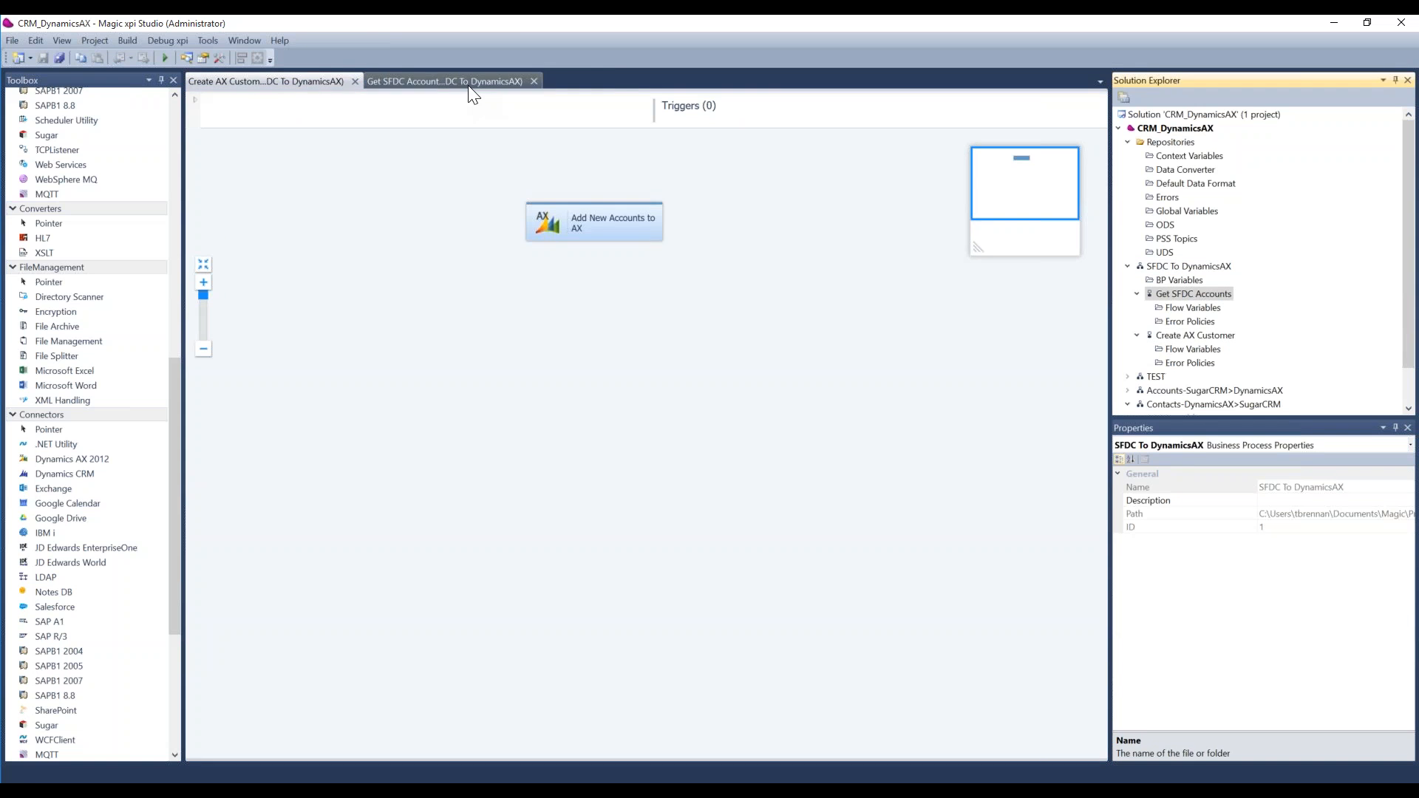
click(1181, 337)
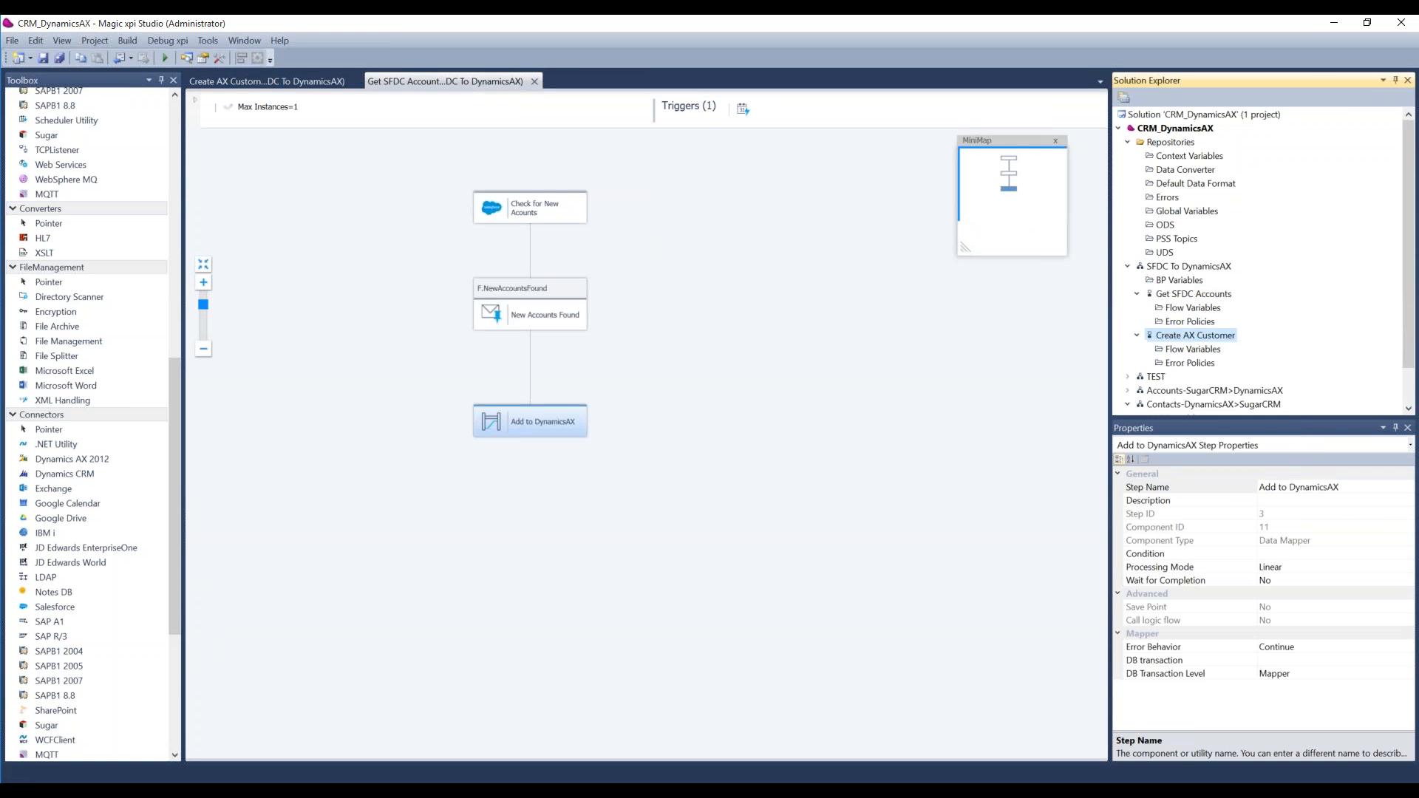
click(287, 81)
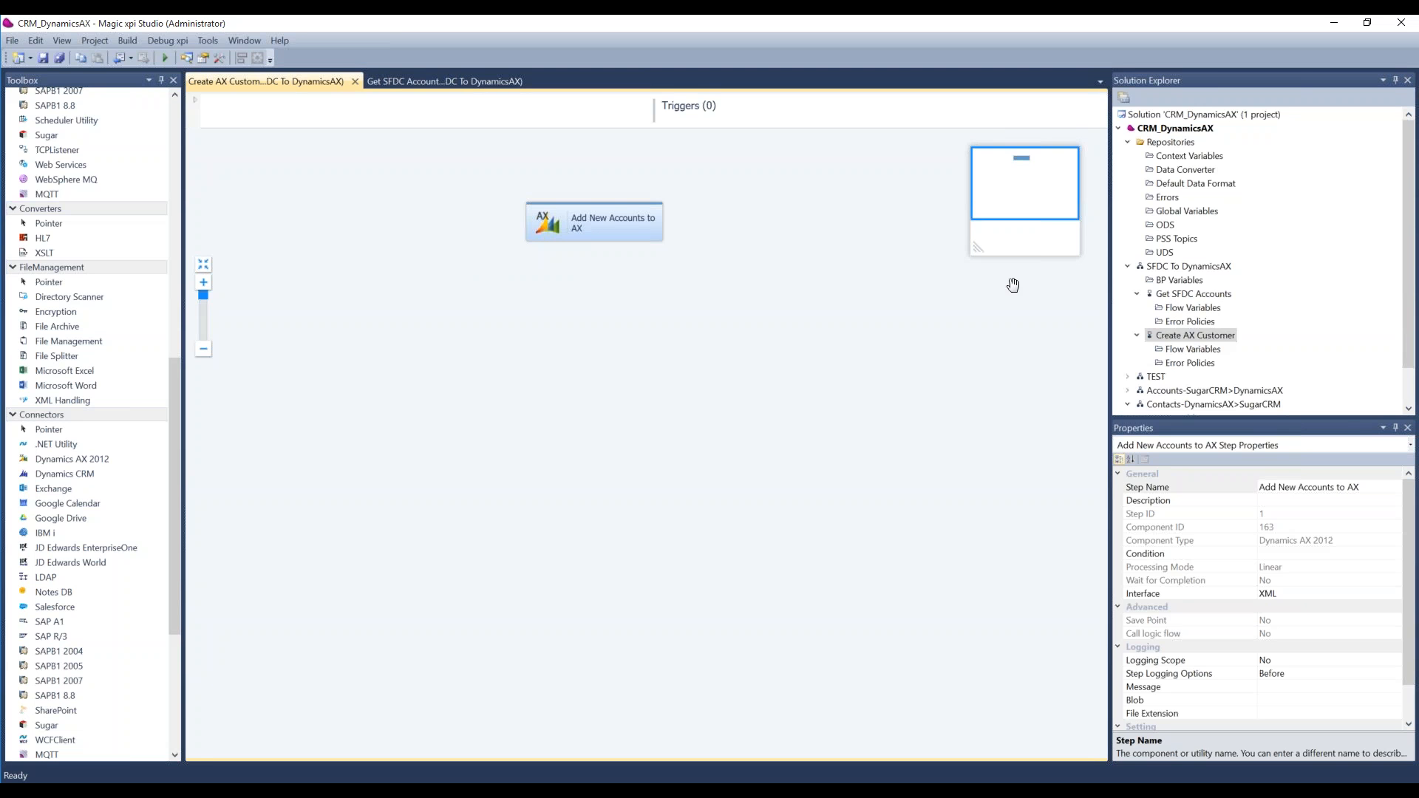
click(388, 77)
click(309, 78)
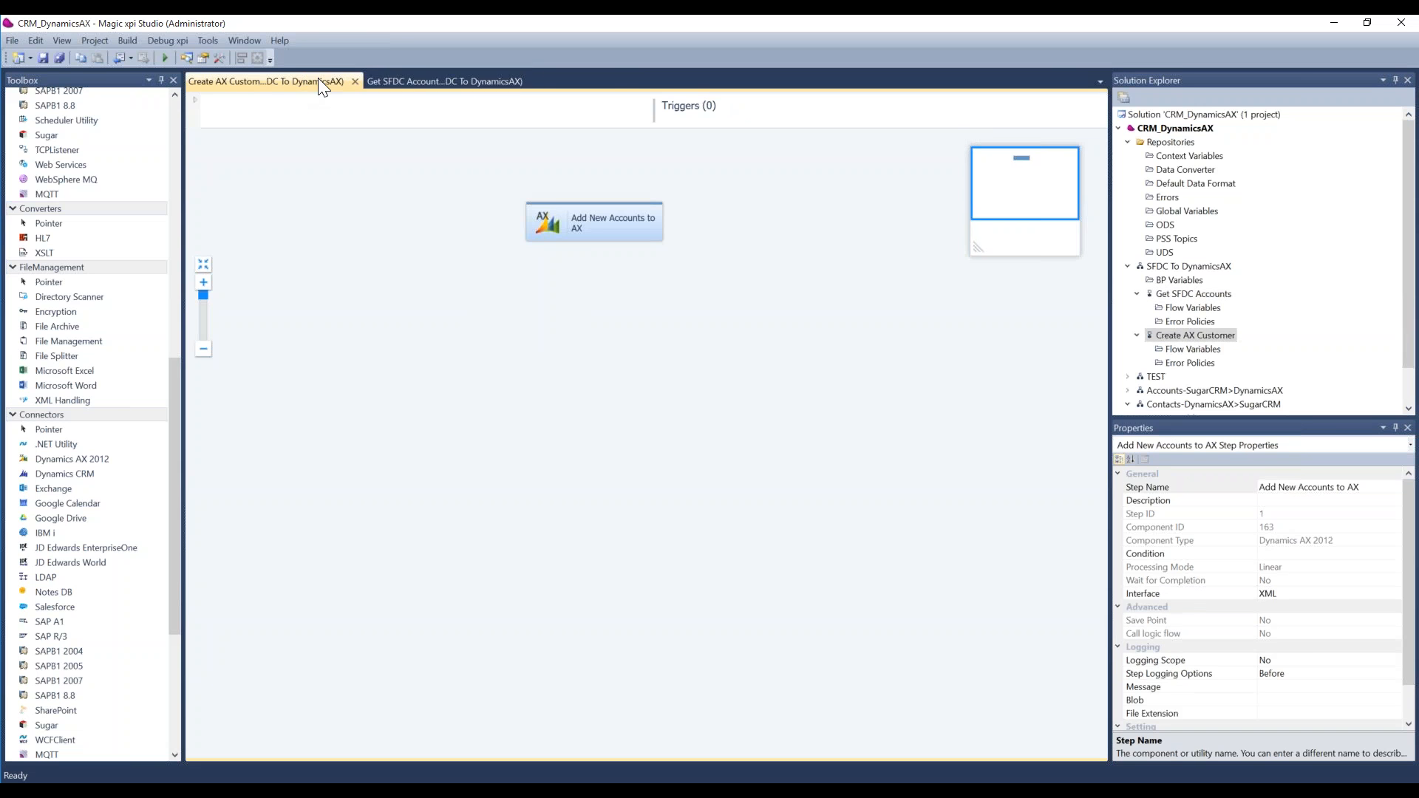
click(412, 83)
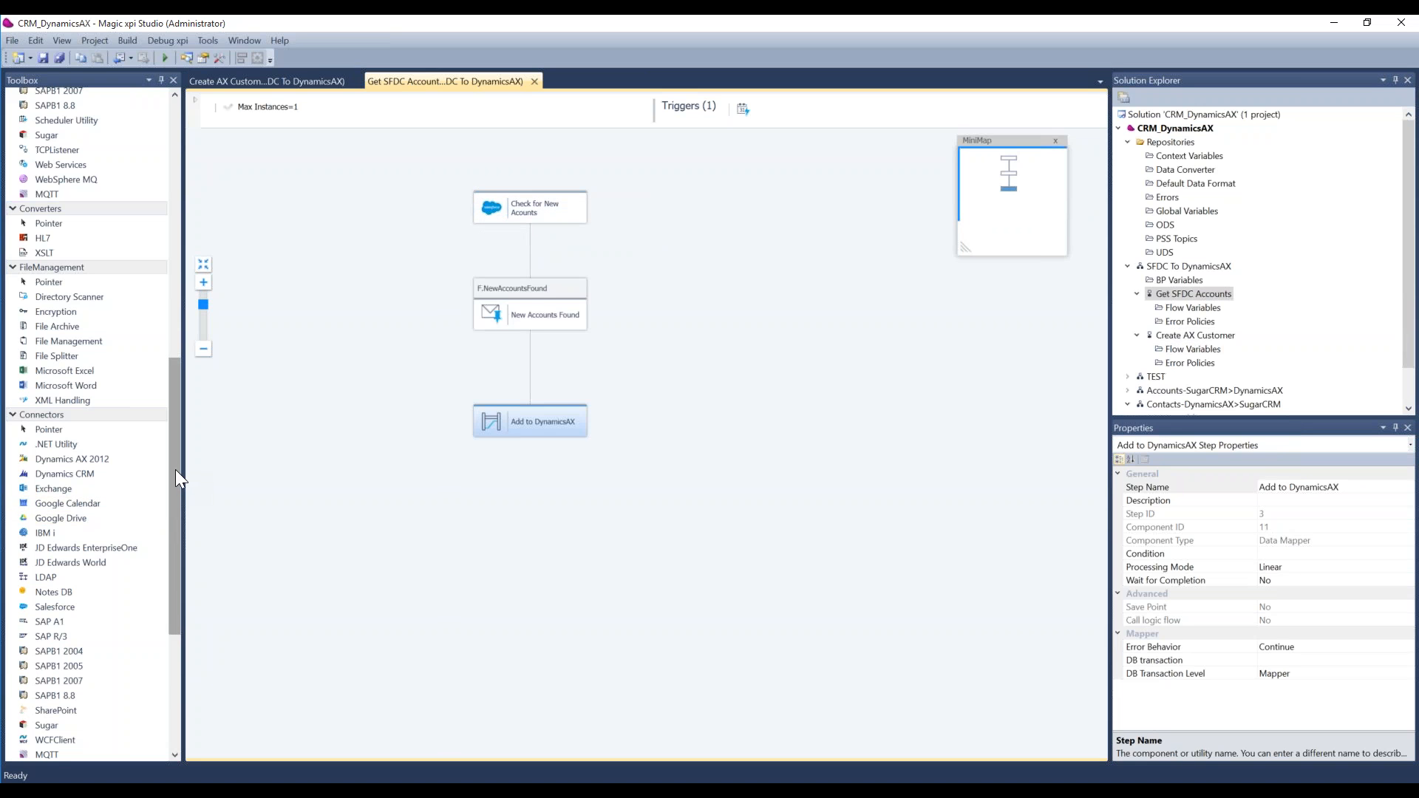
Step: Browse the available toolbox components, including the utilities, triggers, connectors, communication, mail and messaging groups, and bring up the Create AX Customer flow
drag(175, 469, 170, 493)
scroll(166, 526, down, 4)
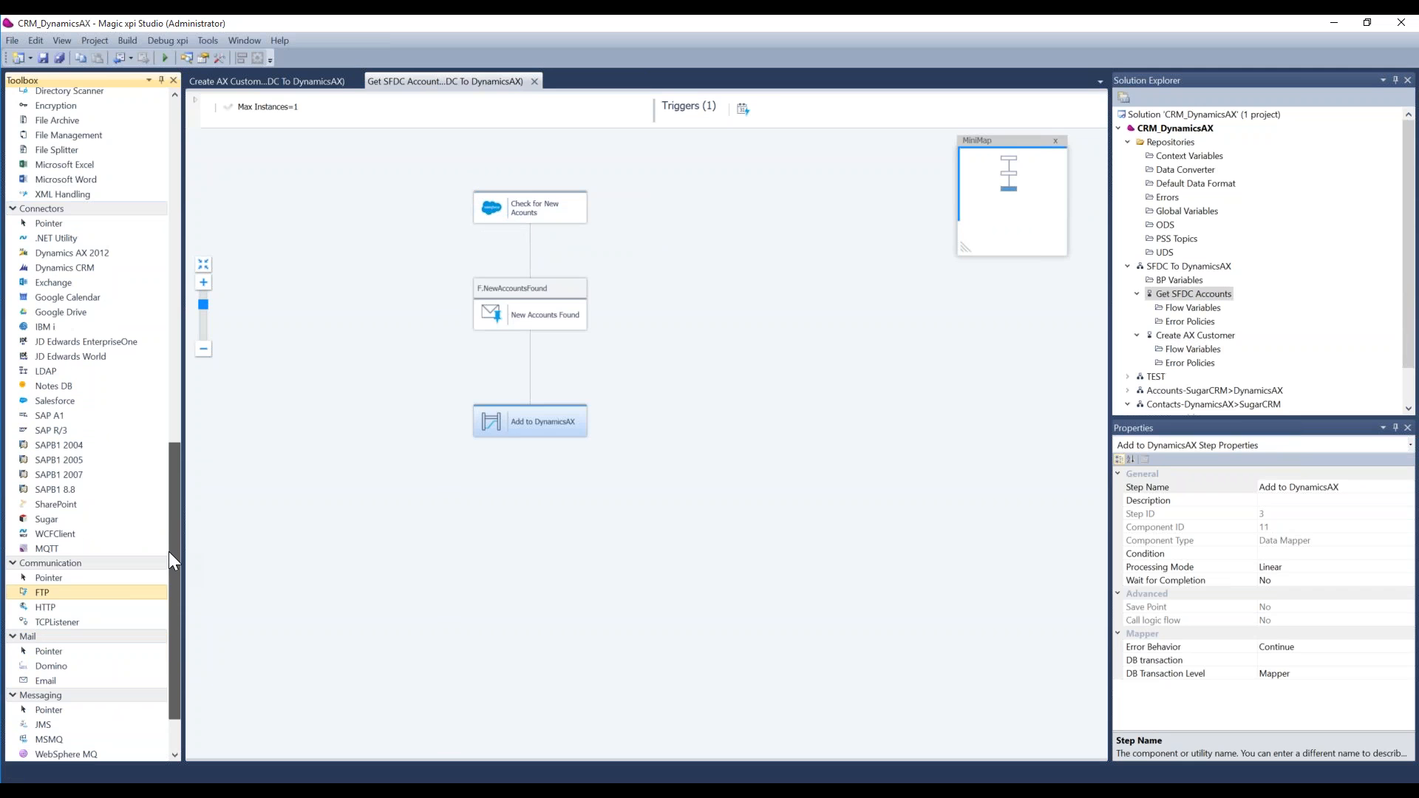
drag(169, 551, 169, 550)
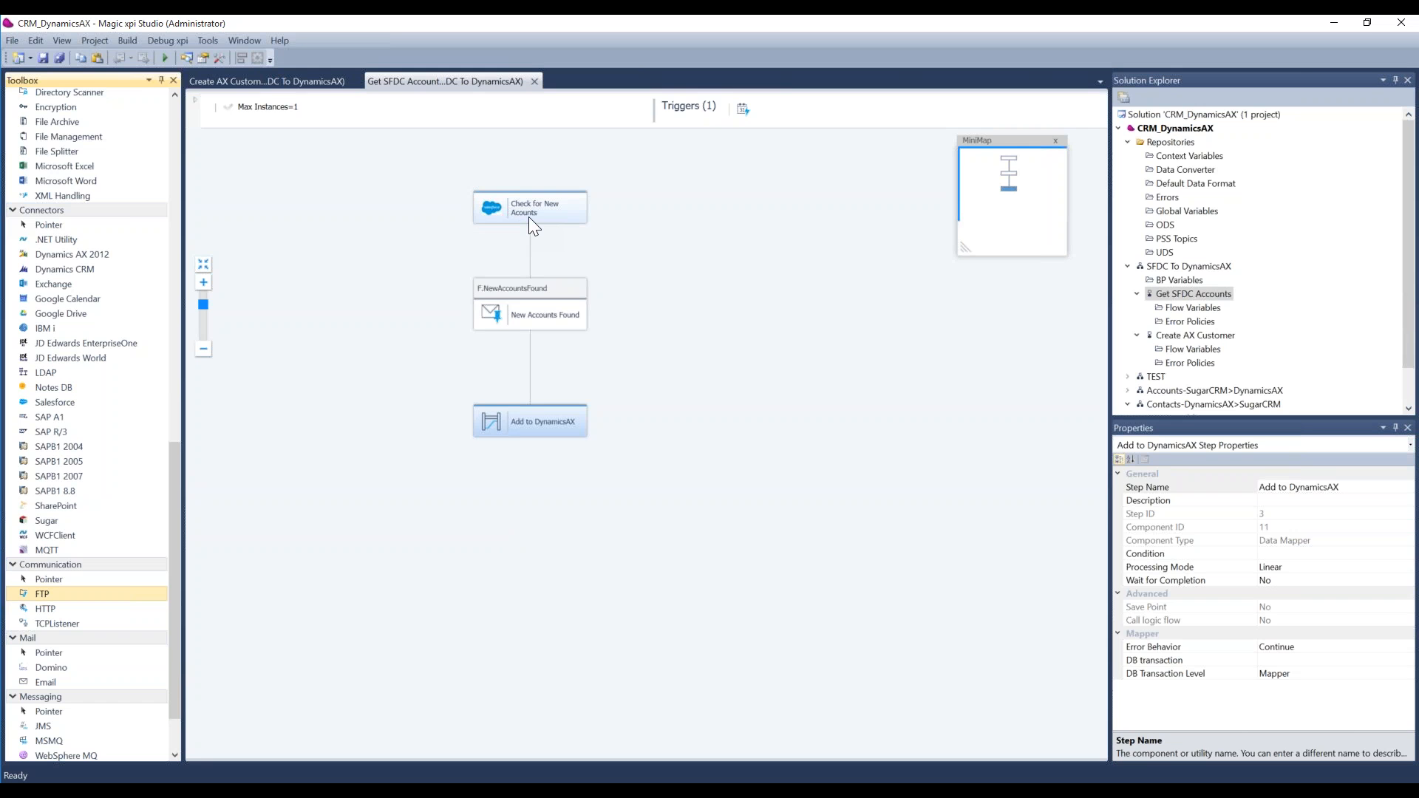
click(304, 82)
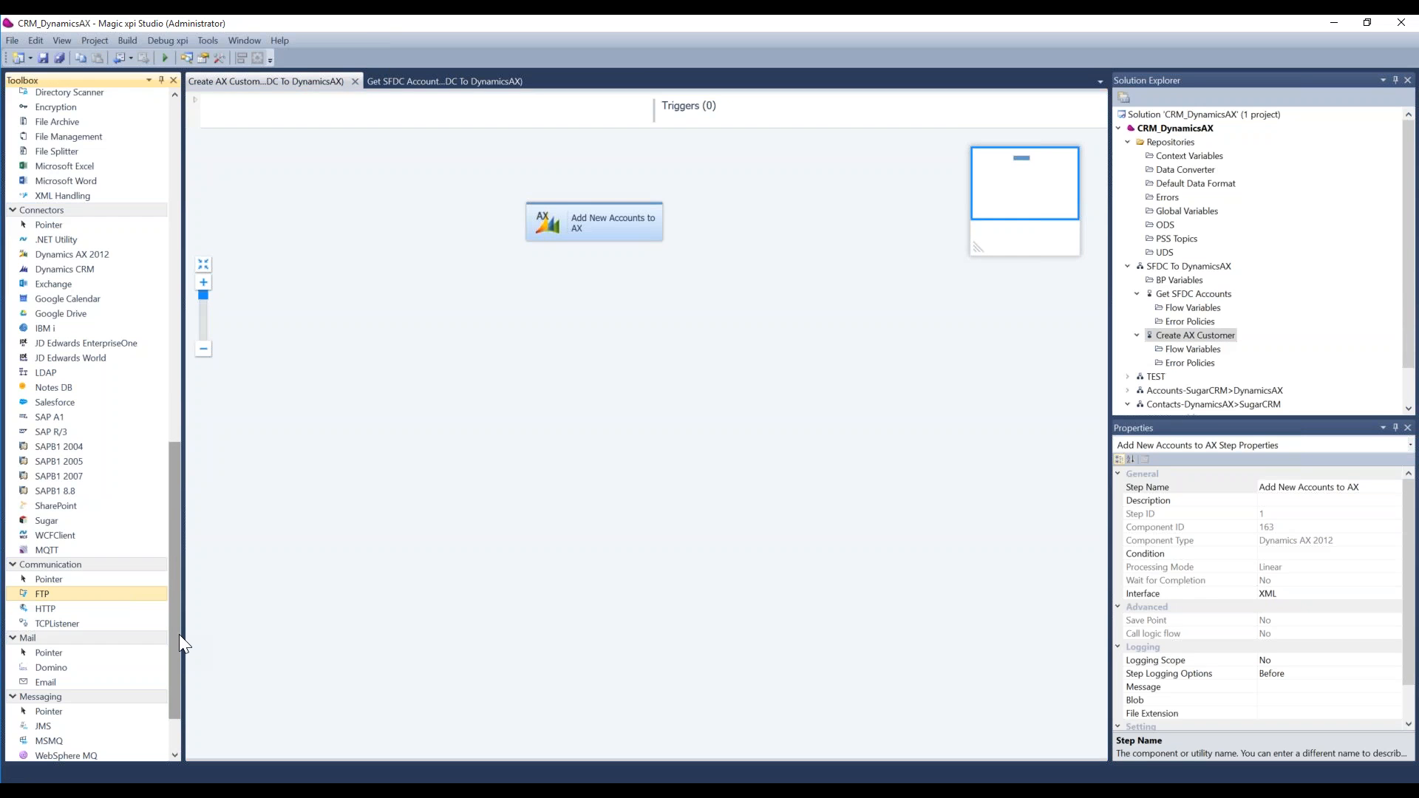
scroll(179, 634, up, 3)
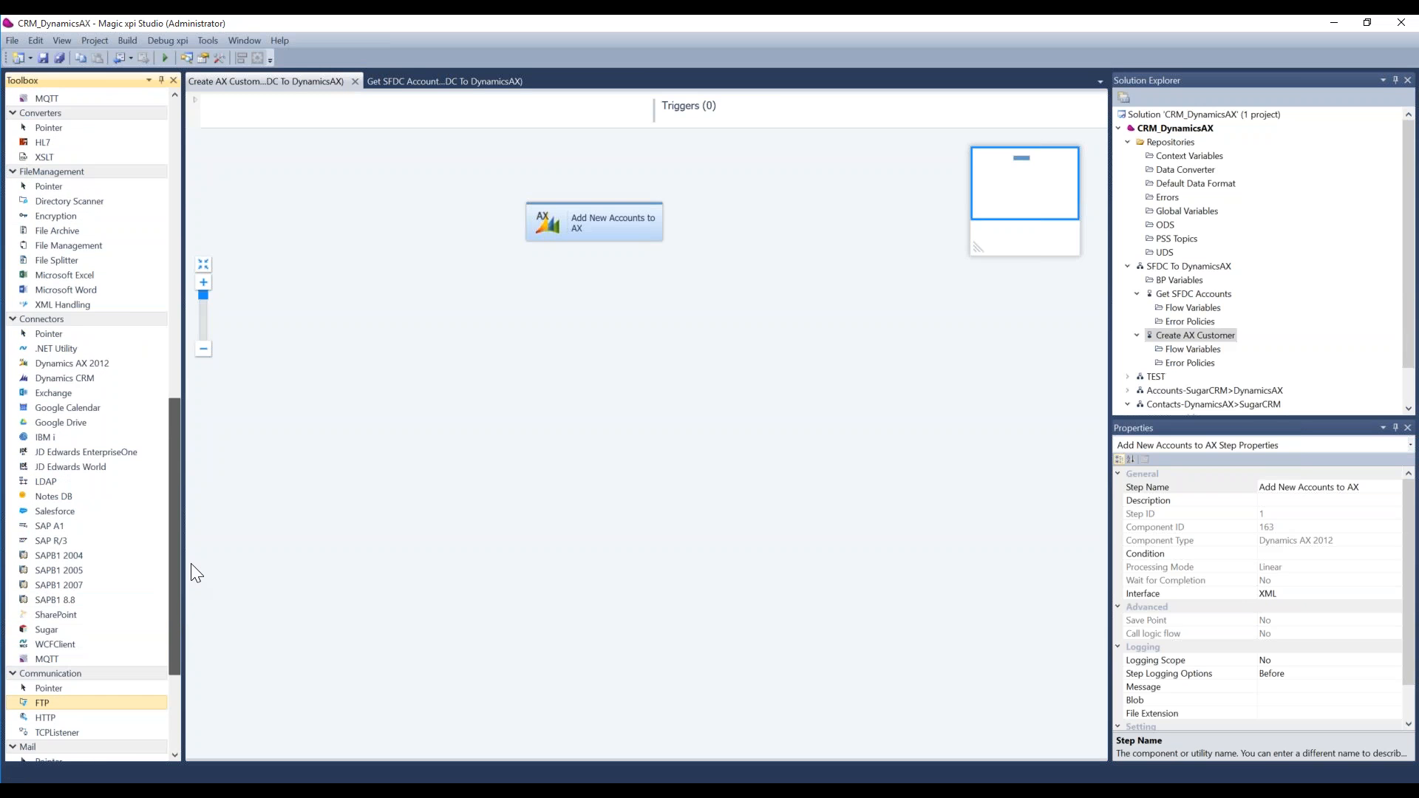
scroll(191, 563, up, 1)
scroll(182, 593, down, 2)
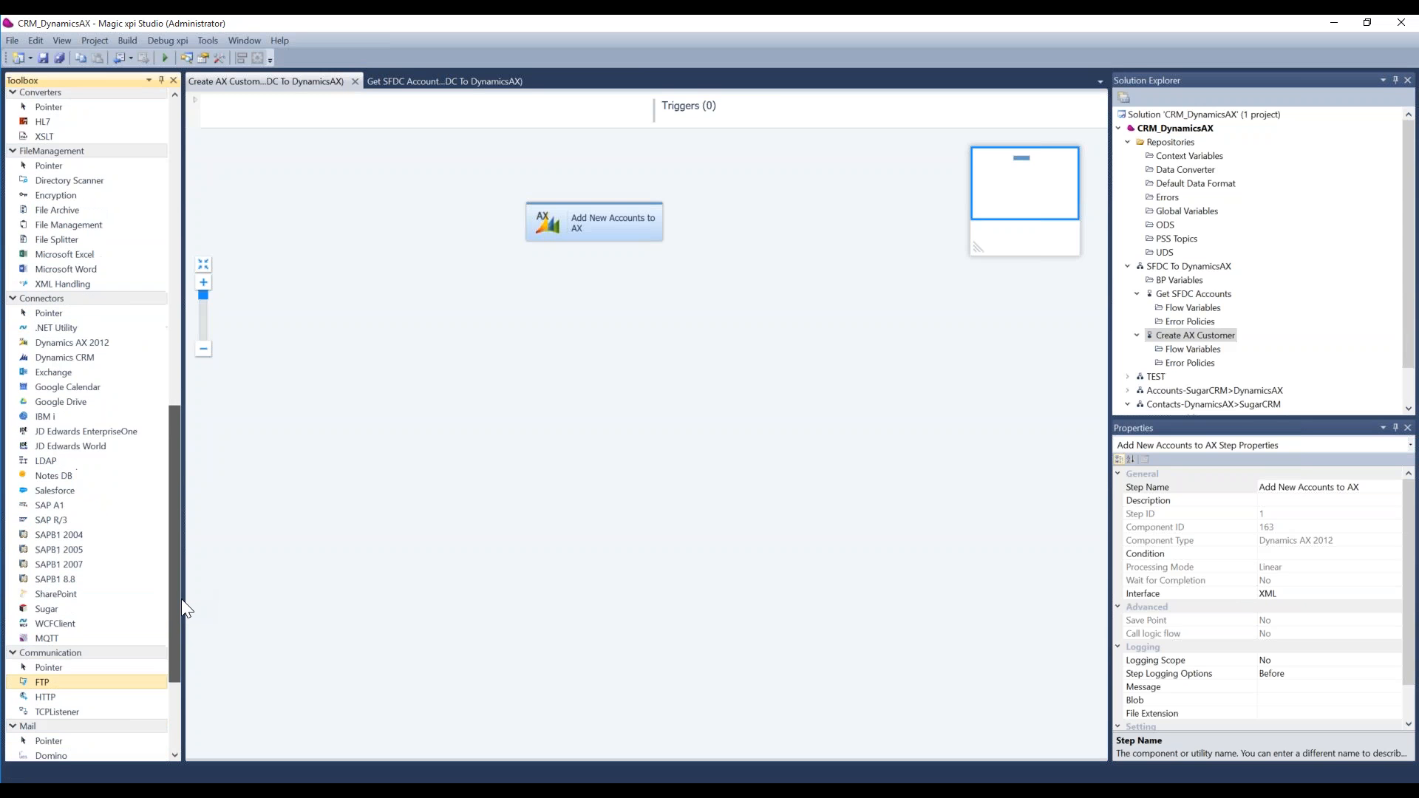
drag(177, 610, 178, 609)
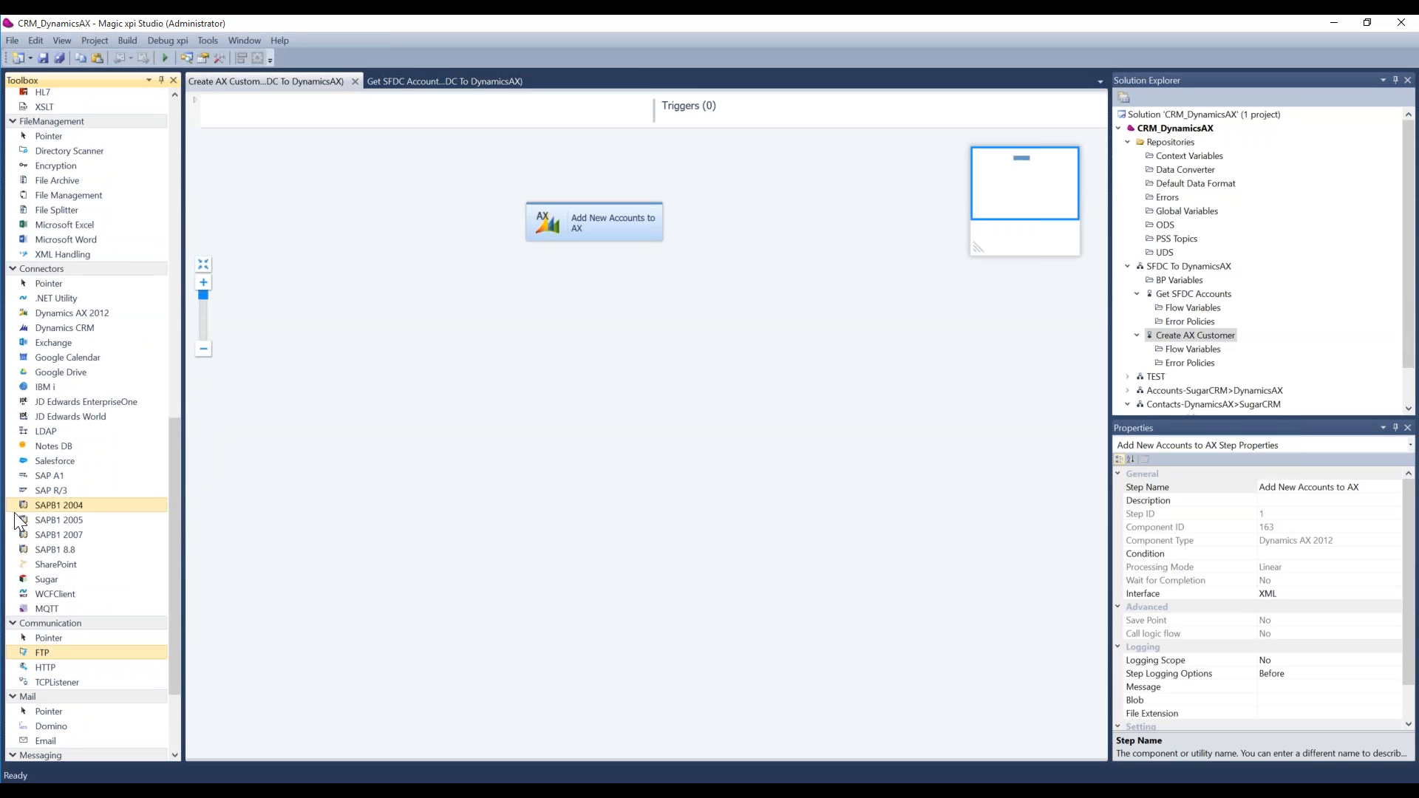
drag(175, 550, 171, 589)
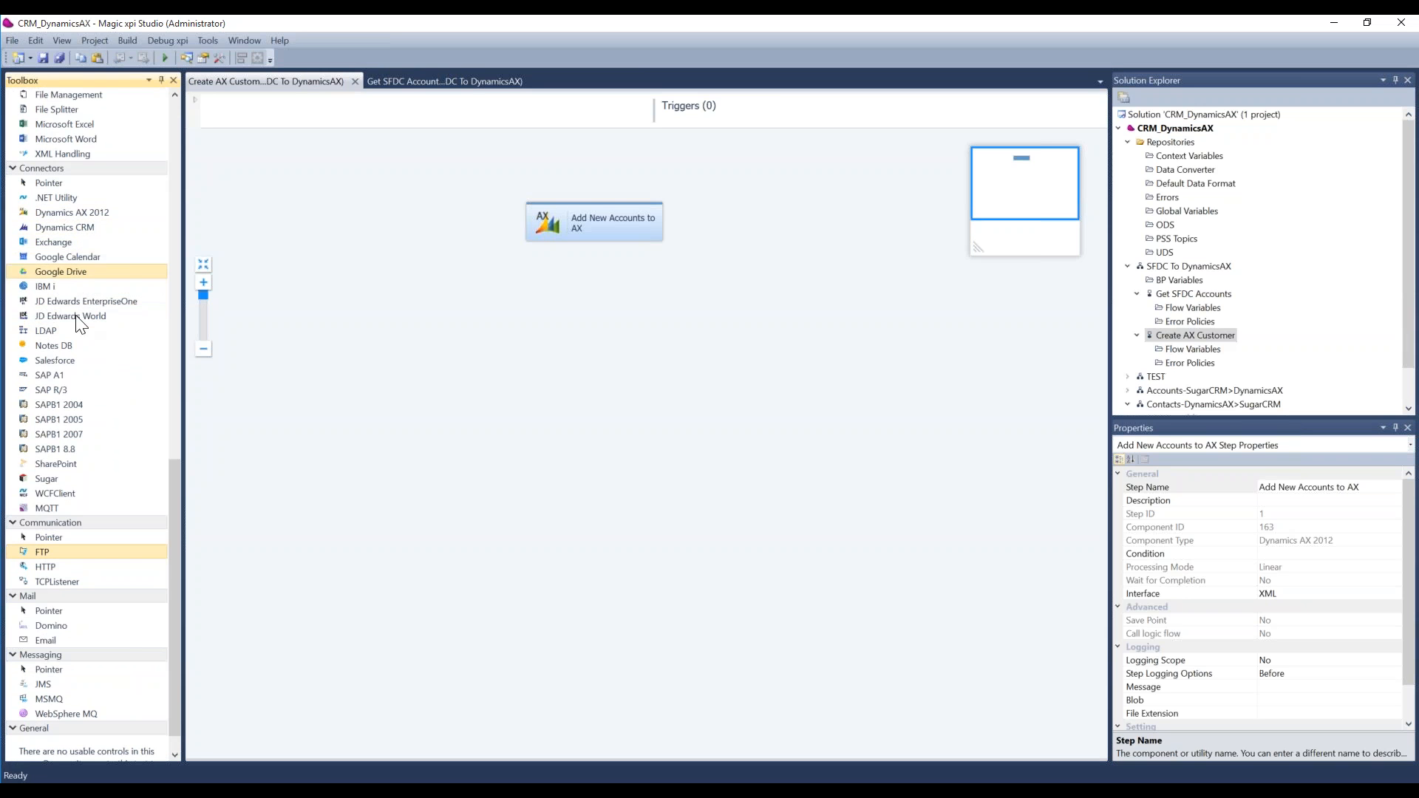
drag(175, 532, 177, 504)
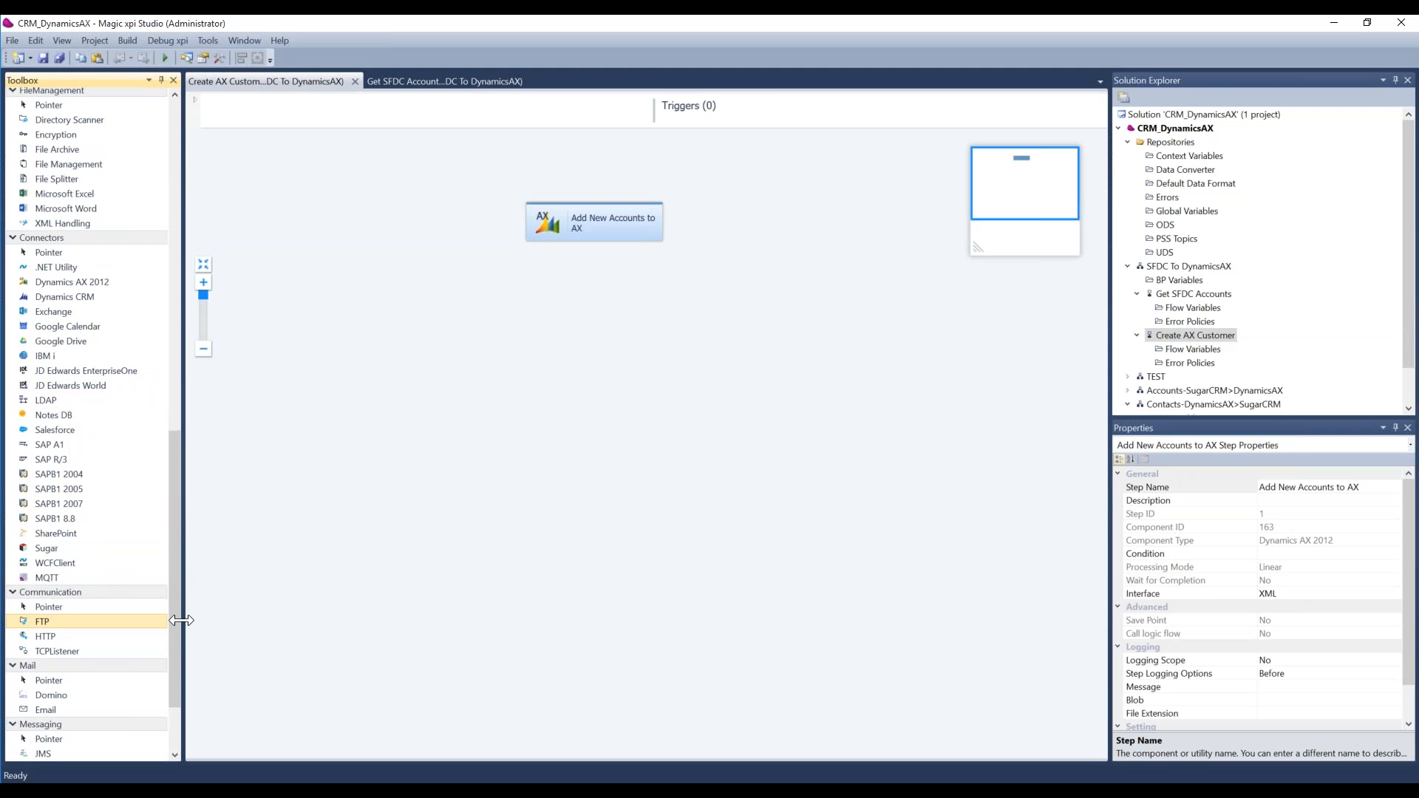
drag(171, 622, 206, 280)
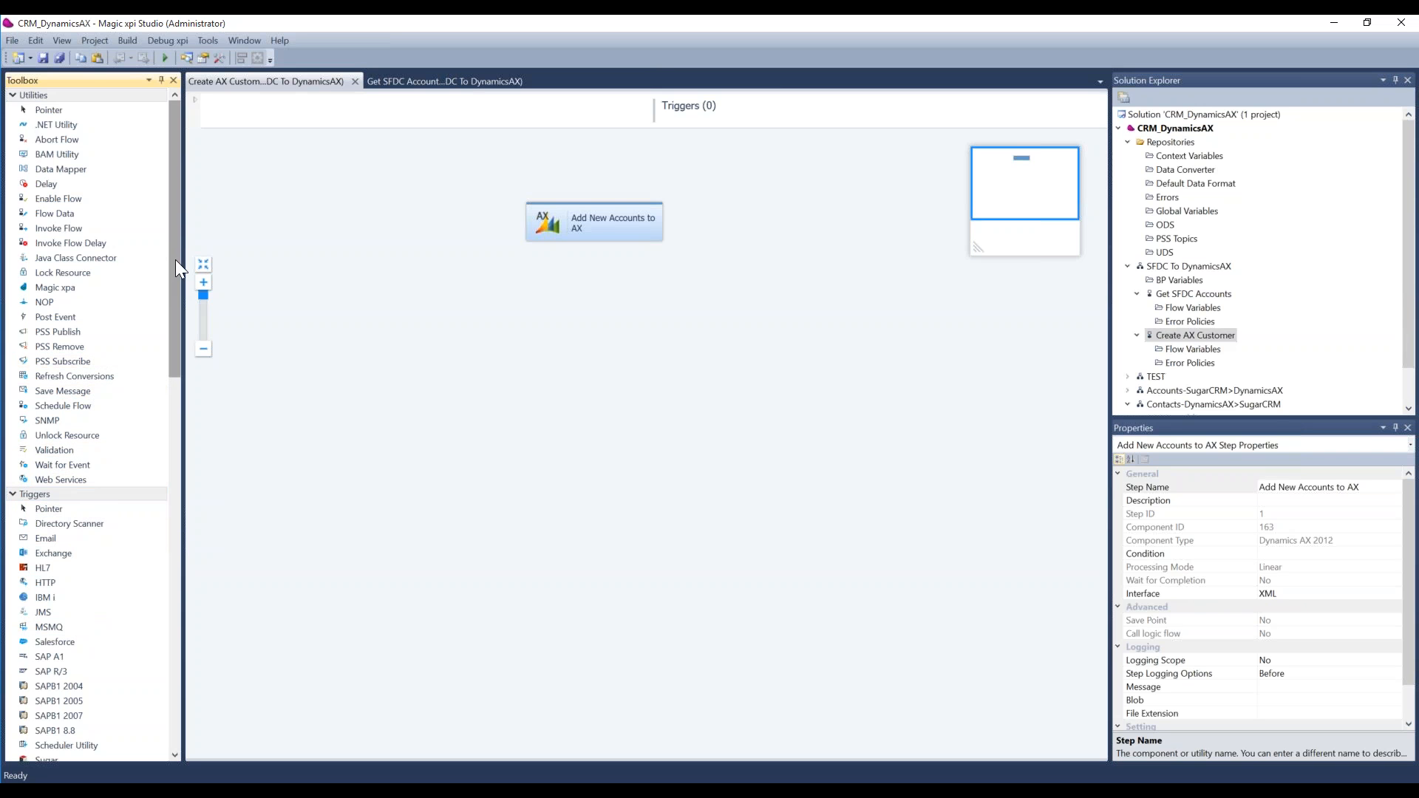
scroll(176, 259, down, 1)
drag(175, 287, 197, 600)
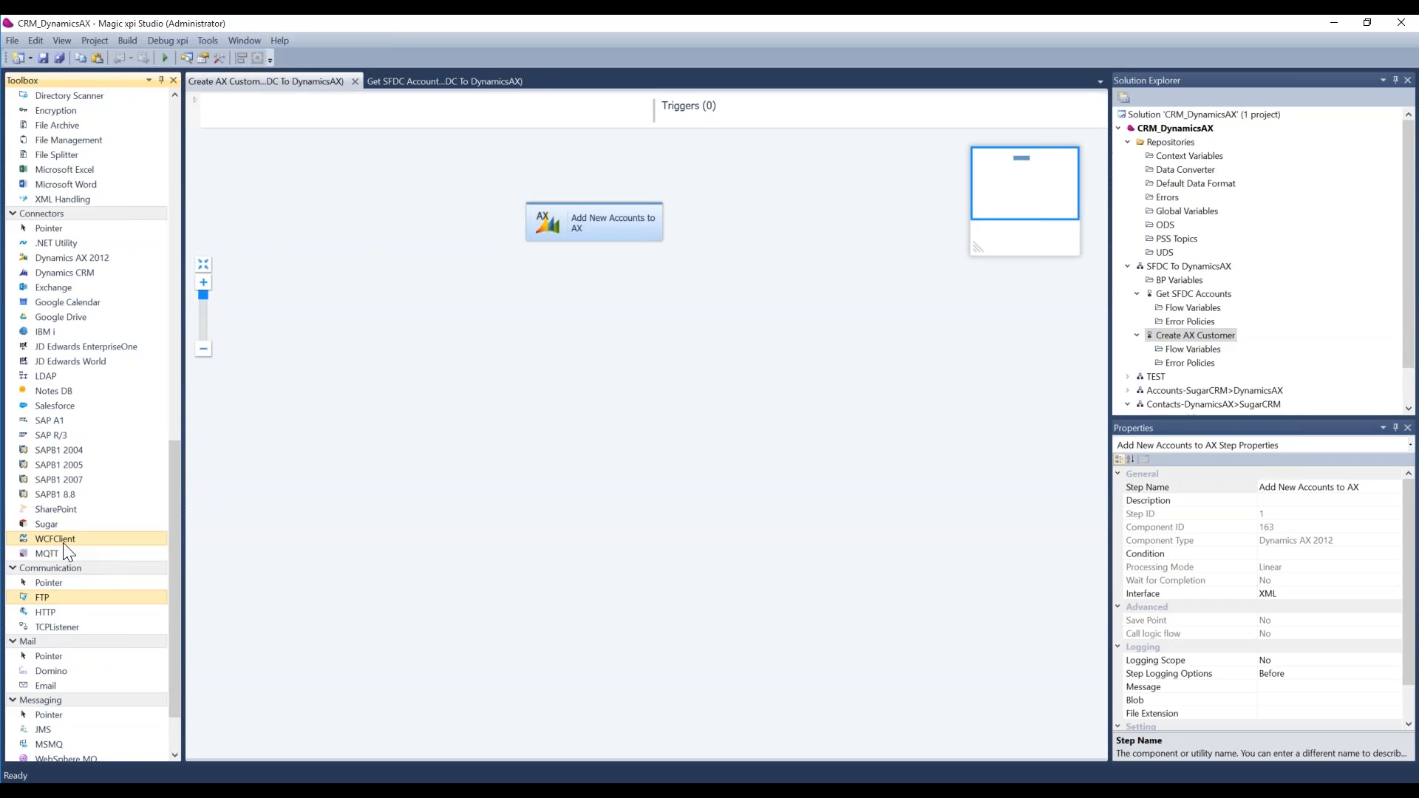
Step: Inspect the Salesforce configuration and selectable objects of the Check for New Acounts step in the Get SFDC Accounts flow, leaving without changes
click(441, 82)
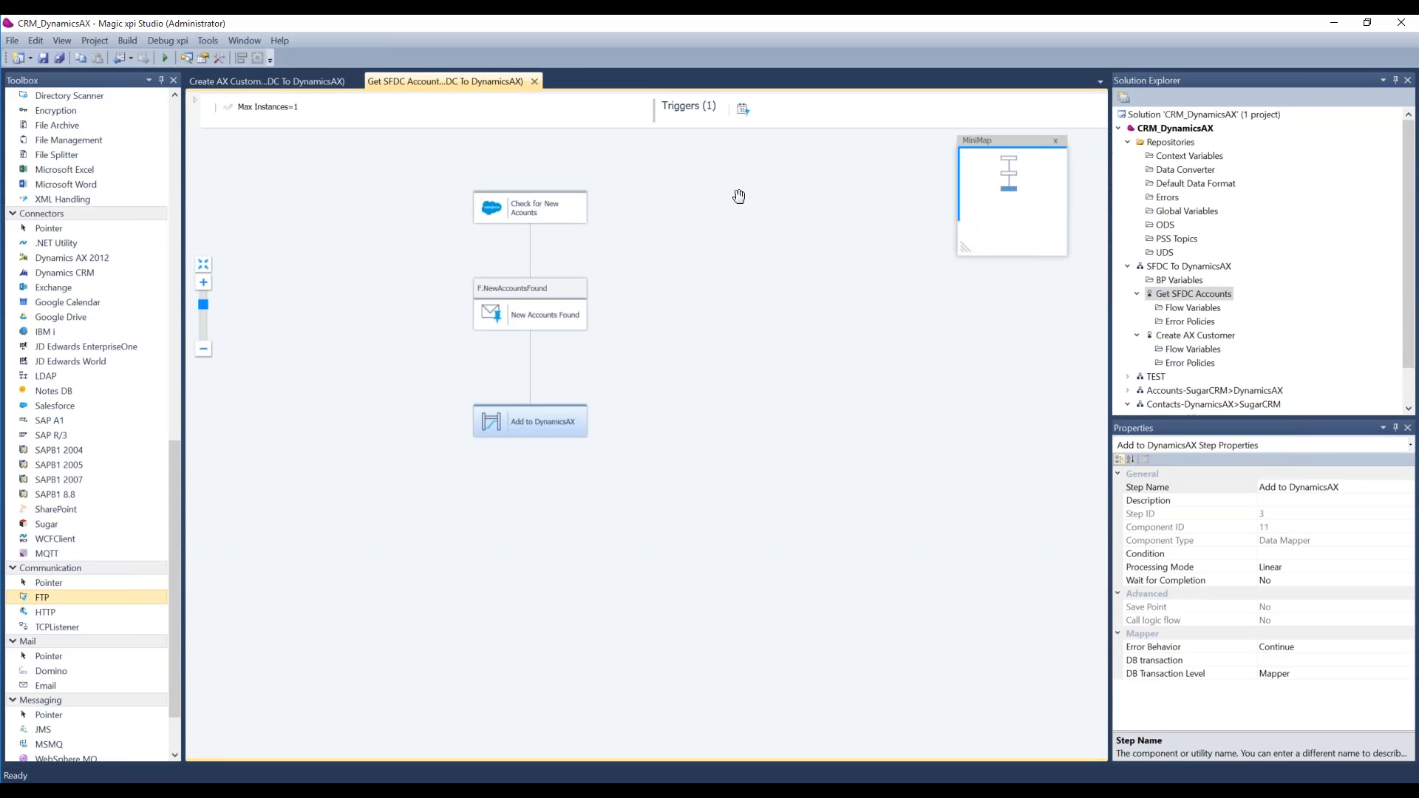
click(527, 212)
right_click(528, 211)
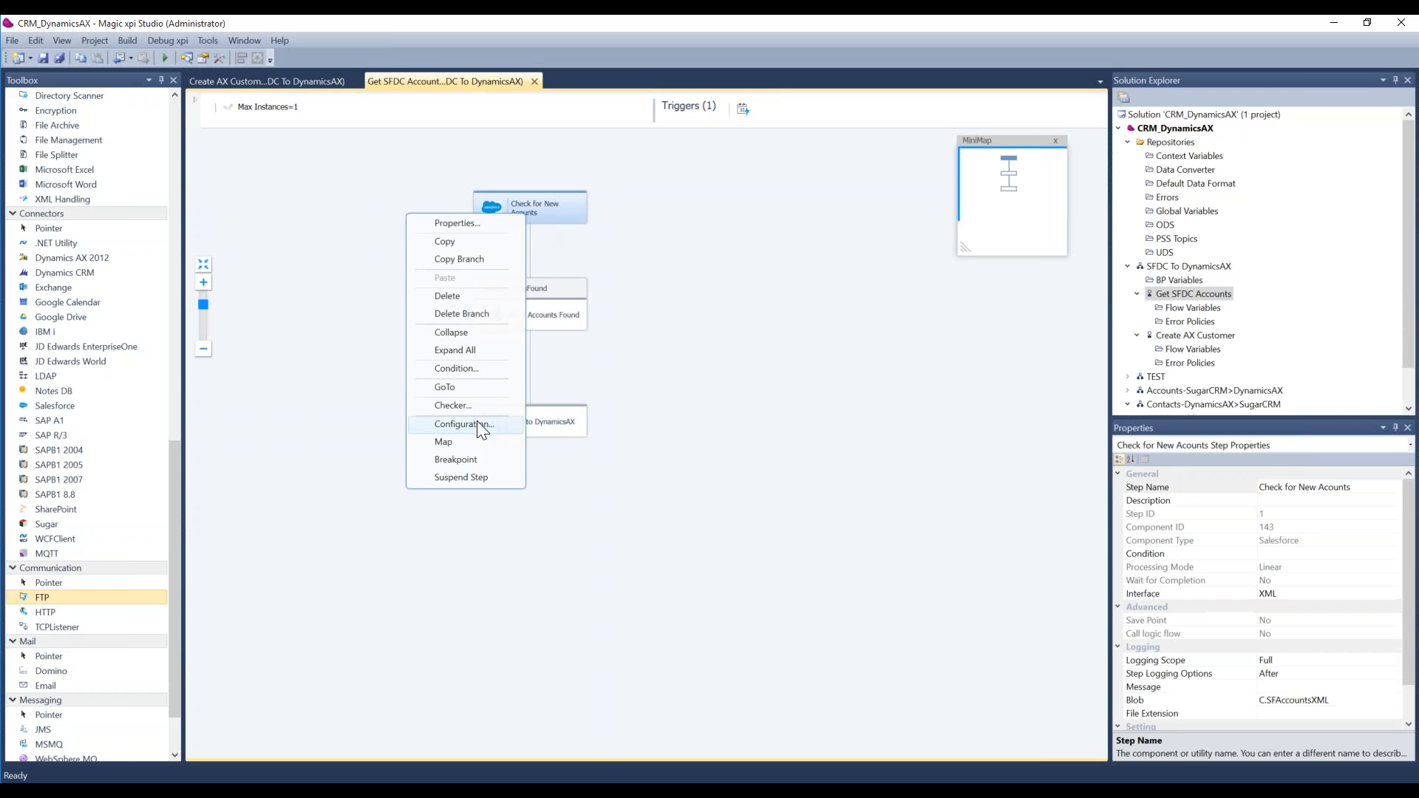
click(858, 339)
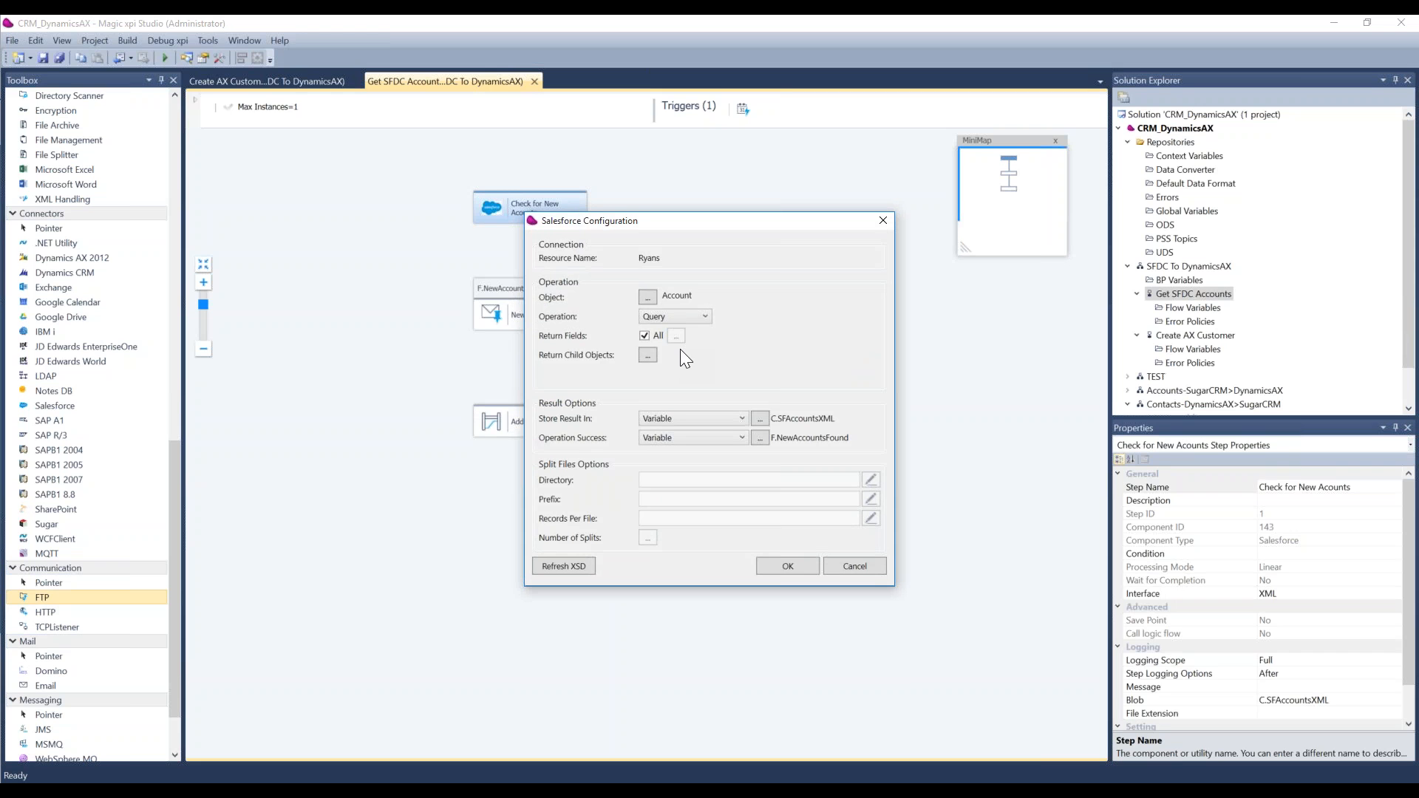
click(647, 296)
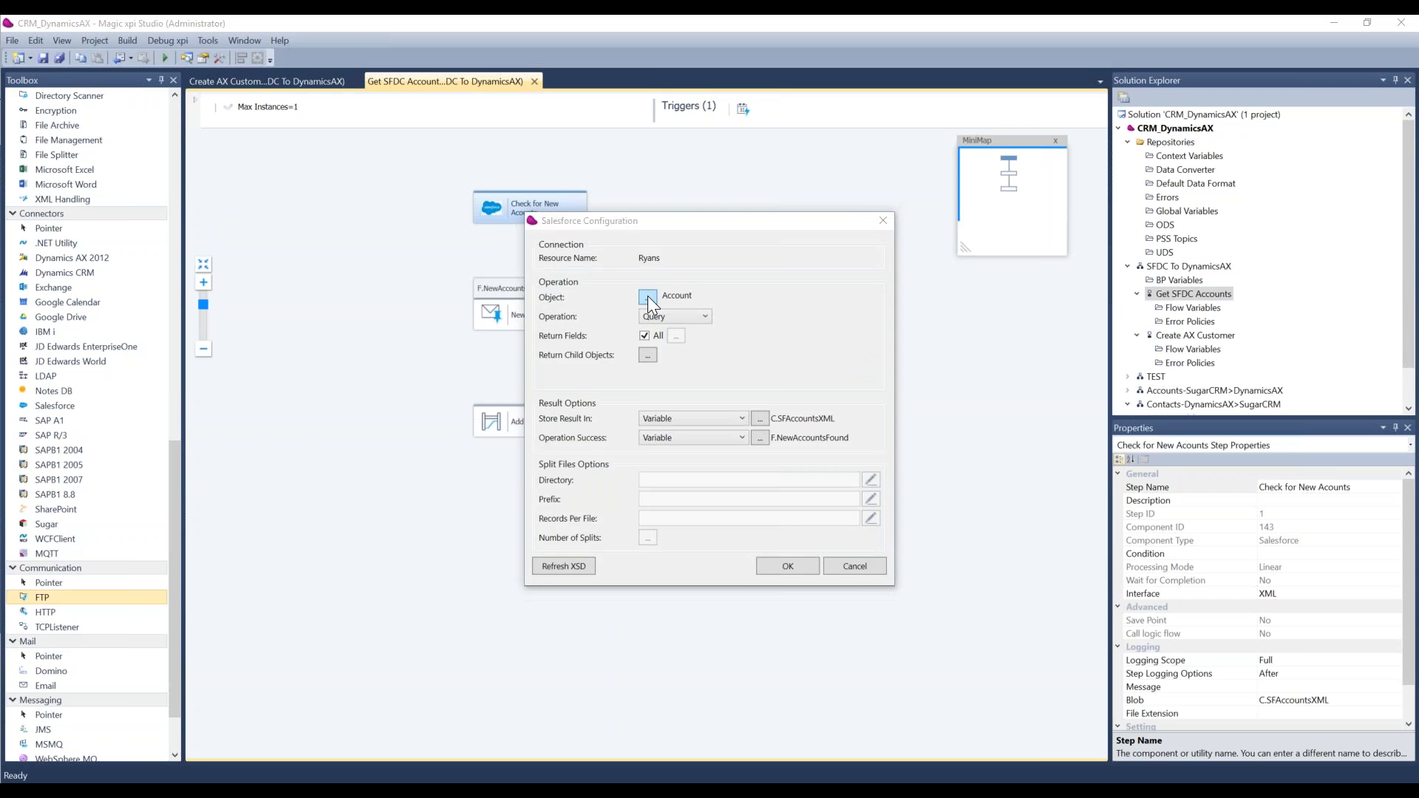
drag(841, 283, 837, 491)
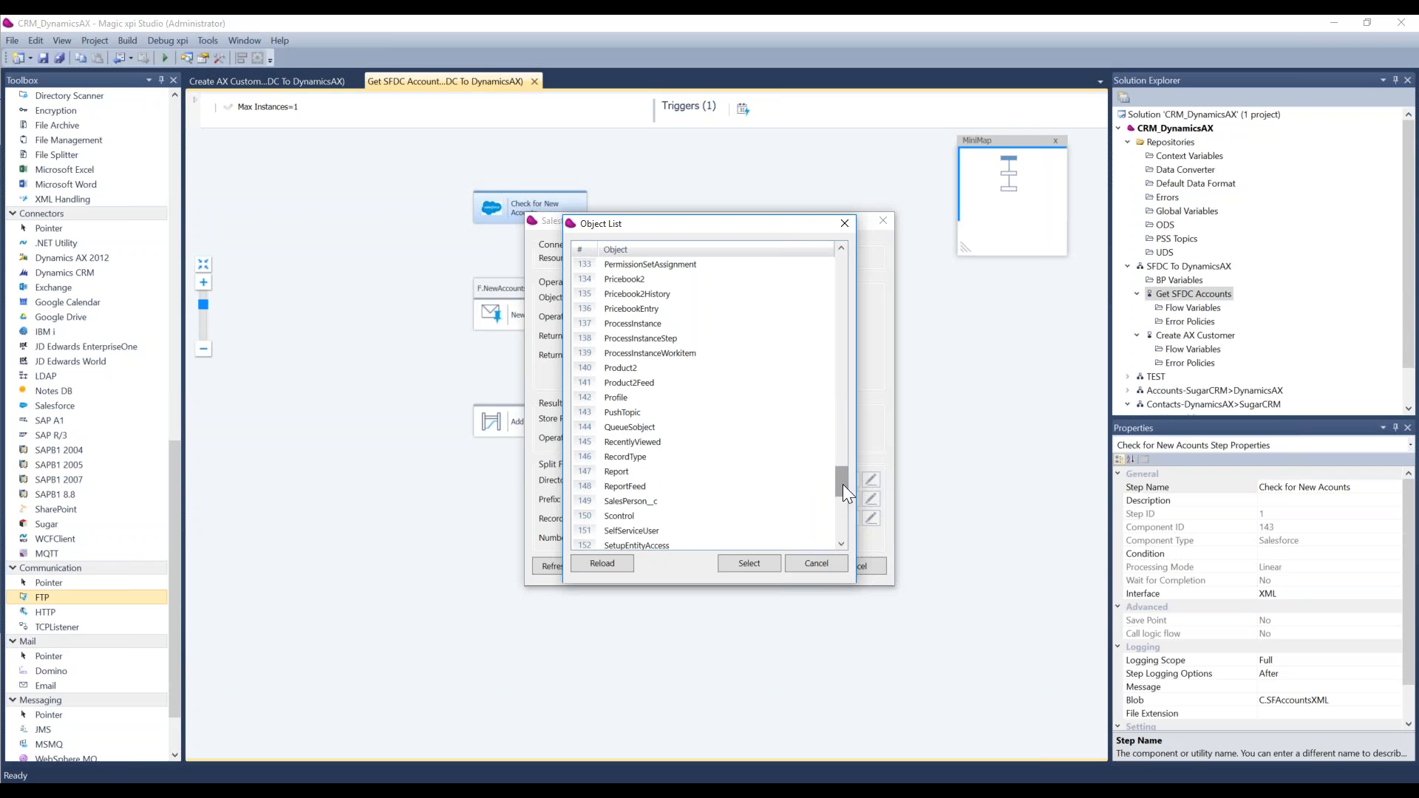
click(823, 569)
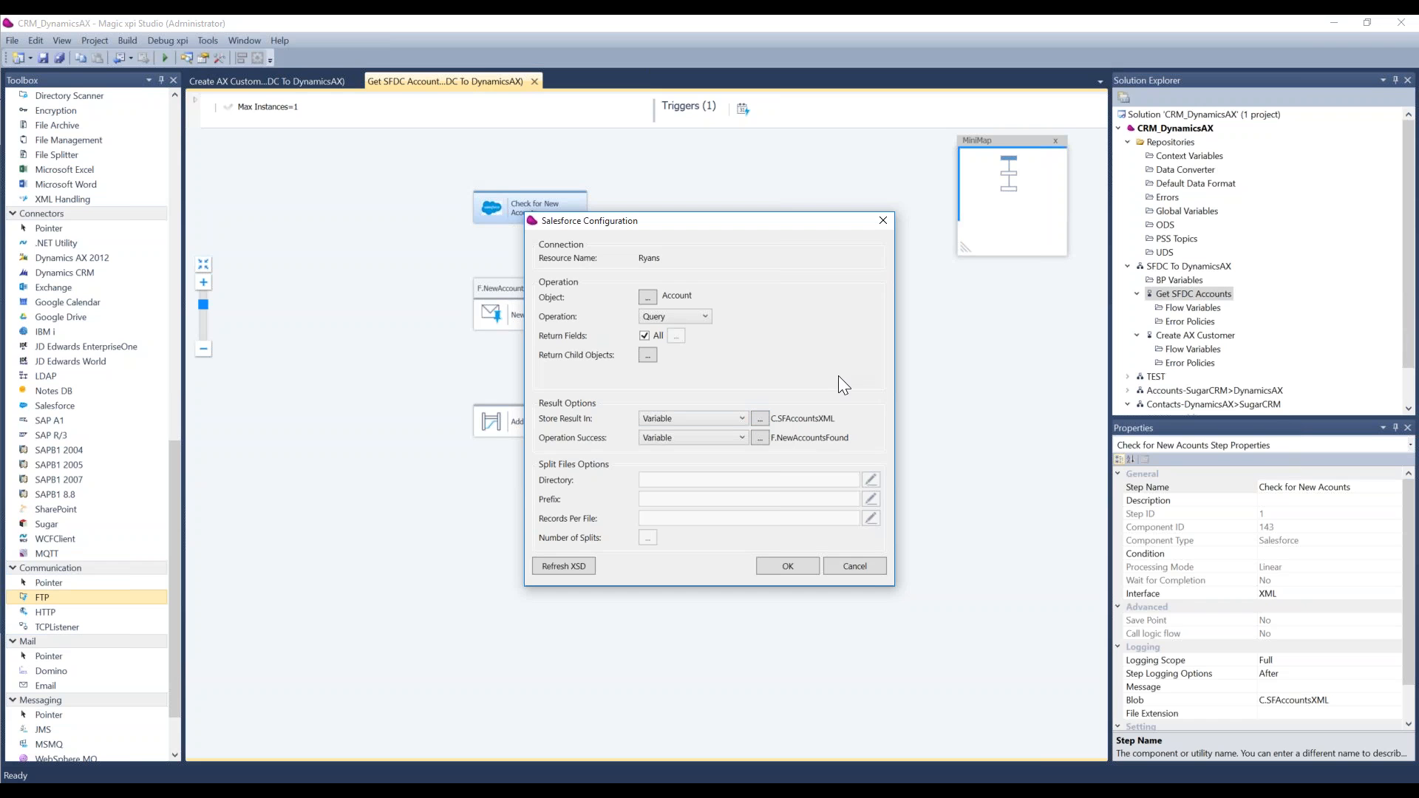
click(855, 567)
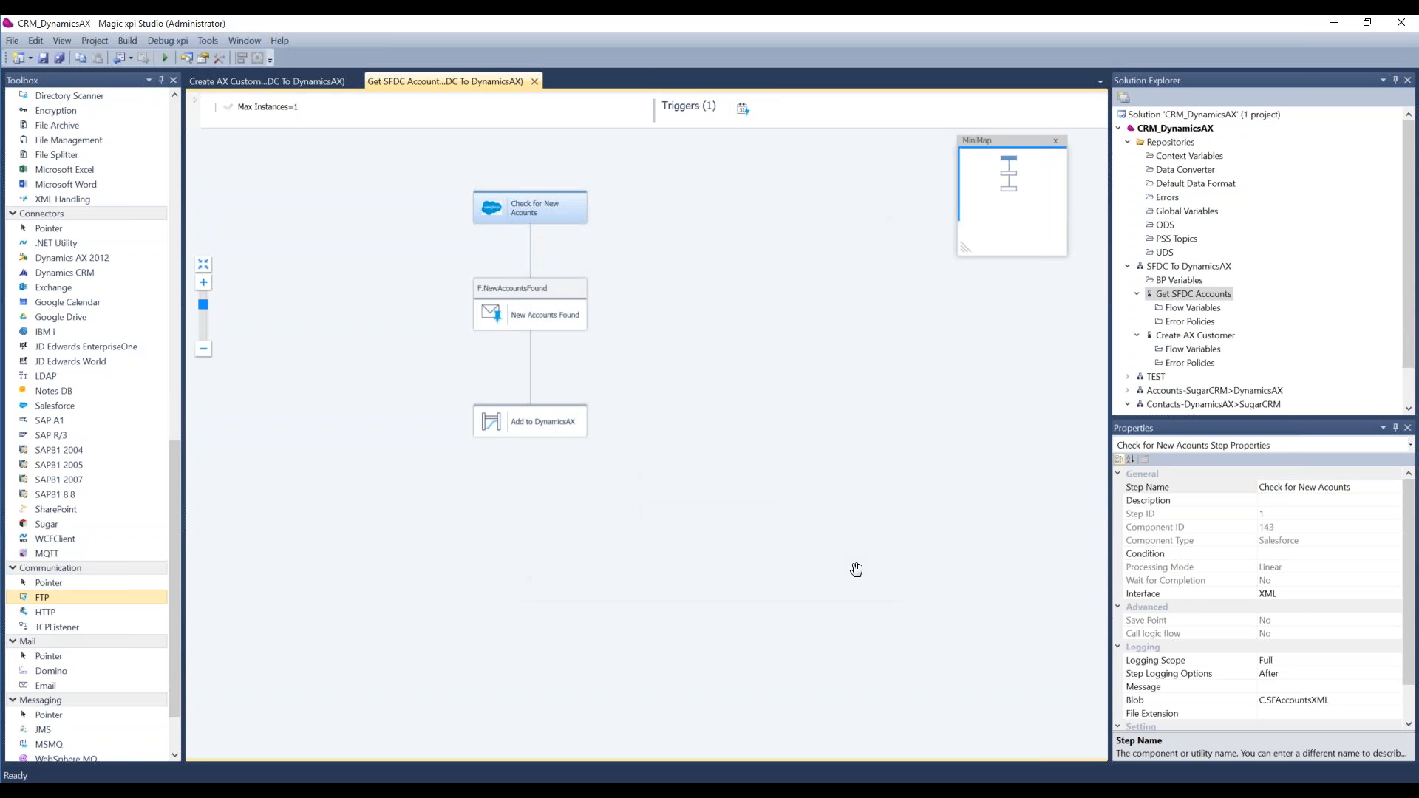
Step: View the properties of the SFDC To DynamicsAX business process and its Create AX Customer flow
click(1205, 337)
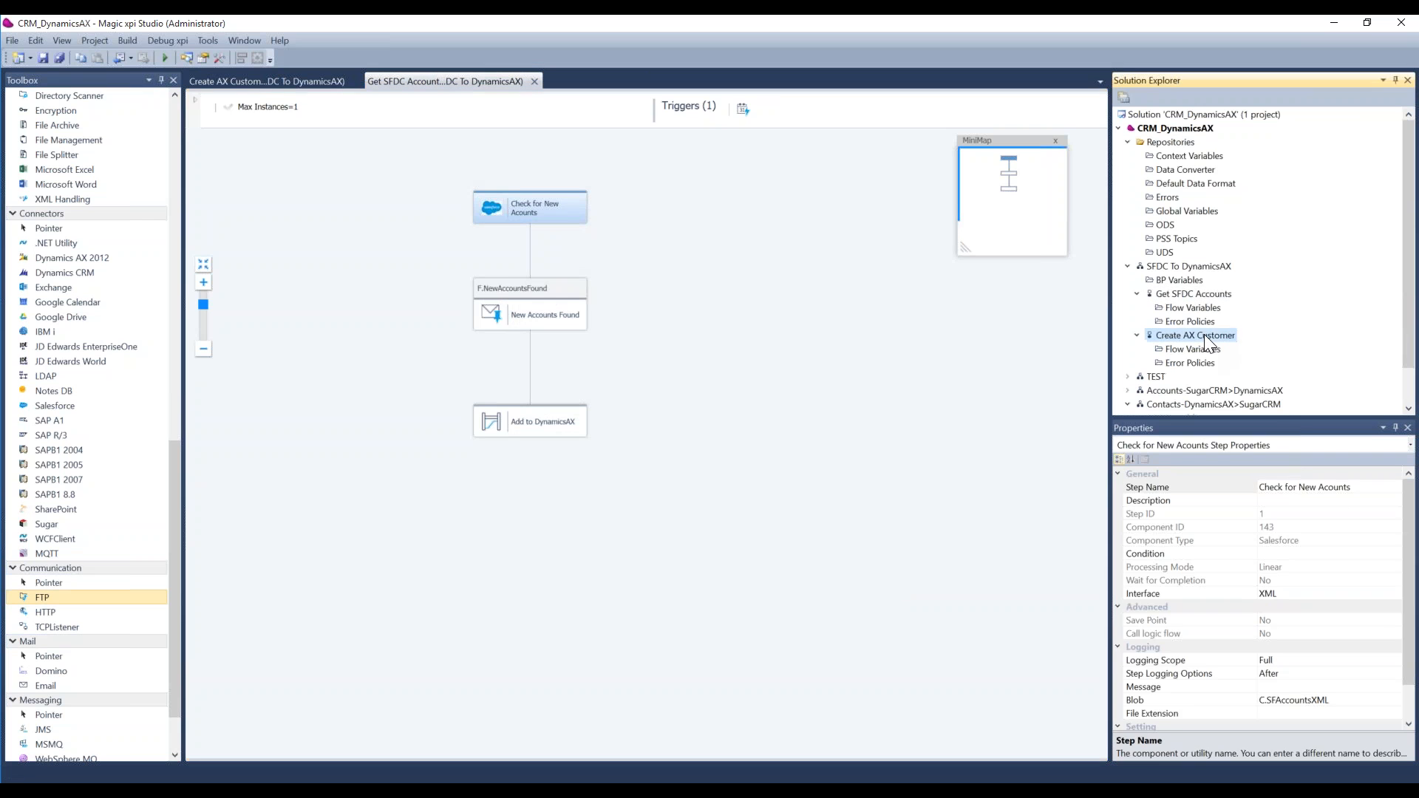
click(1187, 268)
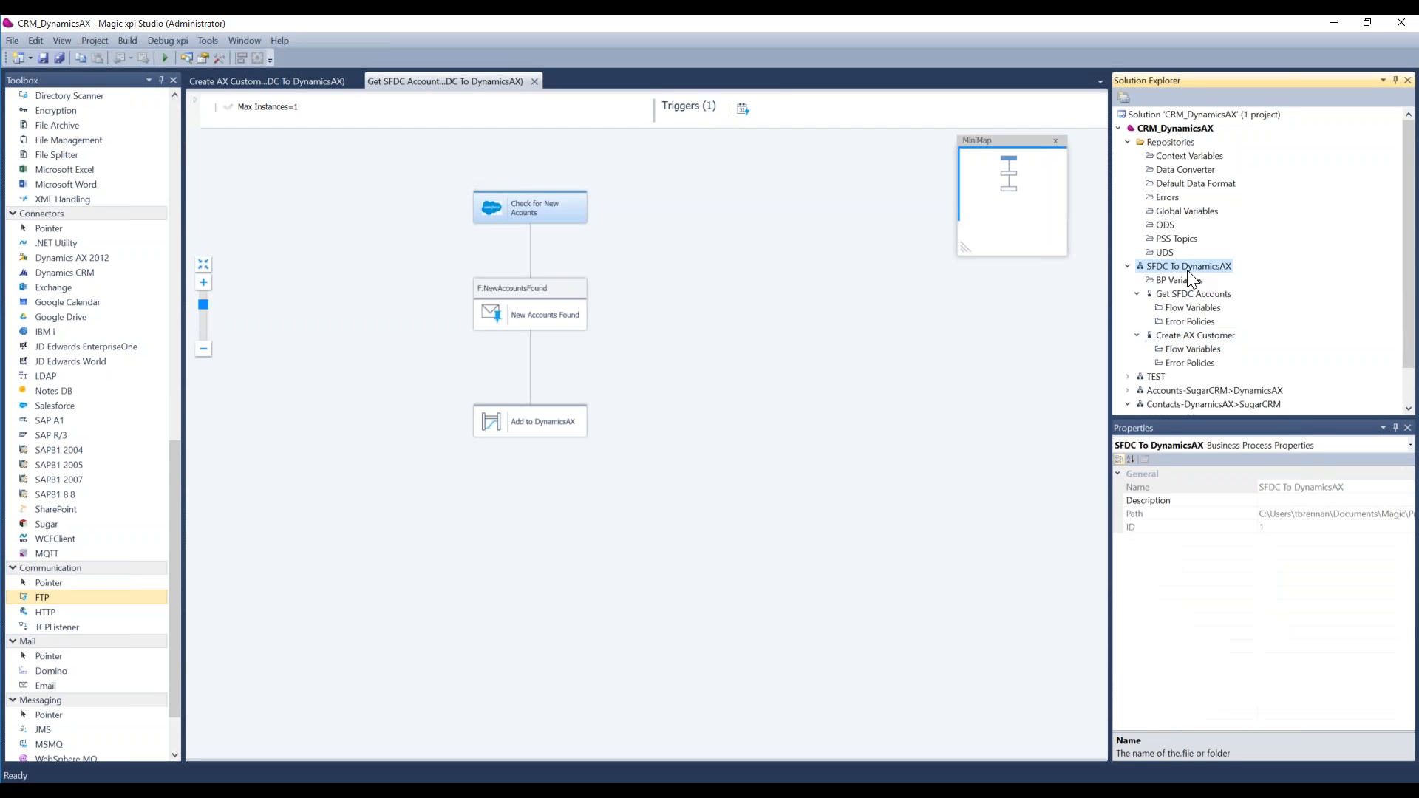
click(1196, 336)
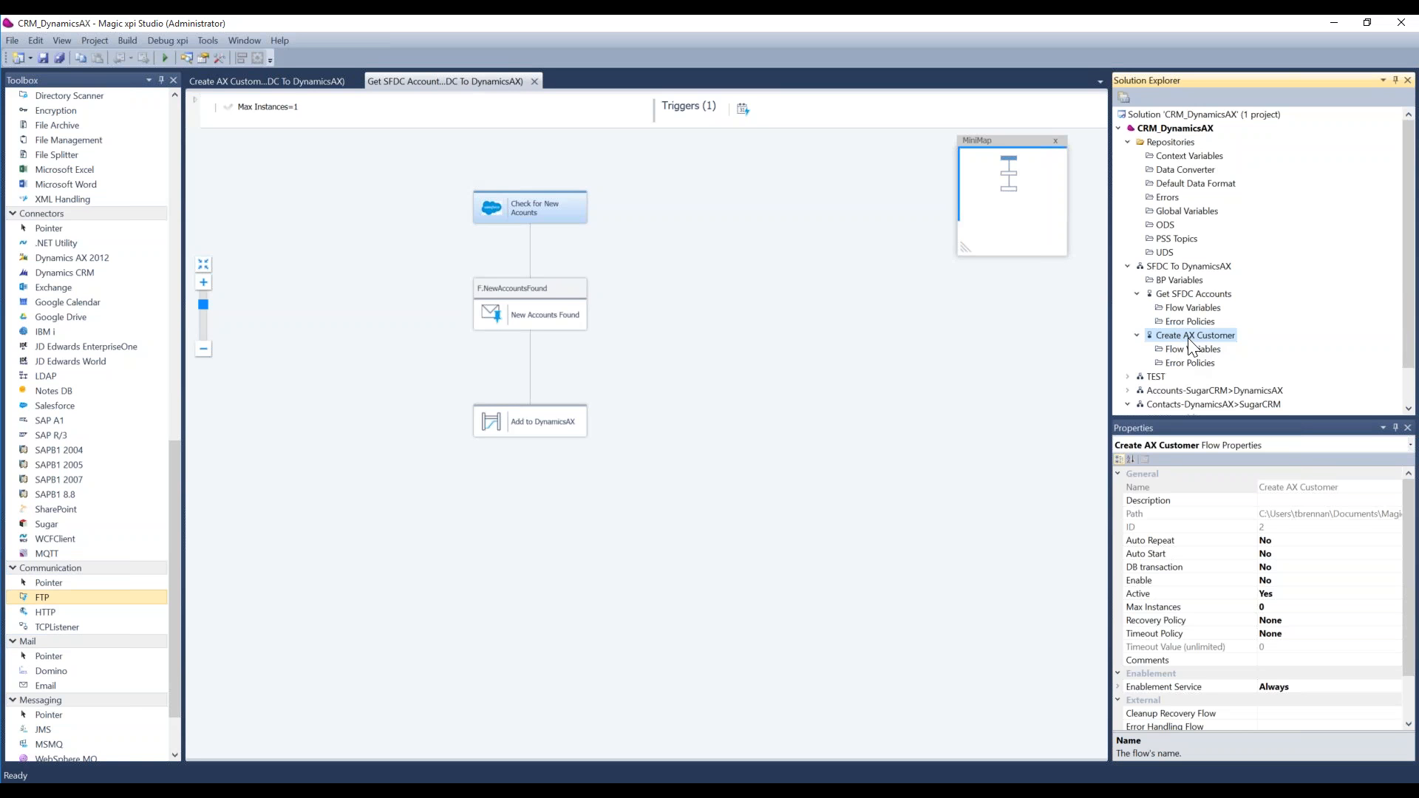
Step: Inspect the Dynamics AX 2012 configuration of the Add New Accounts to AX step in the Create AX Customer flow, leaving without changes
click(528, 219)
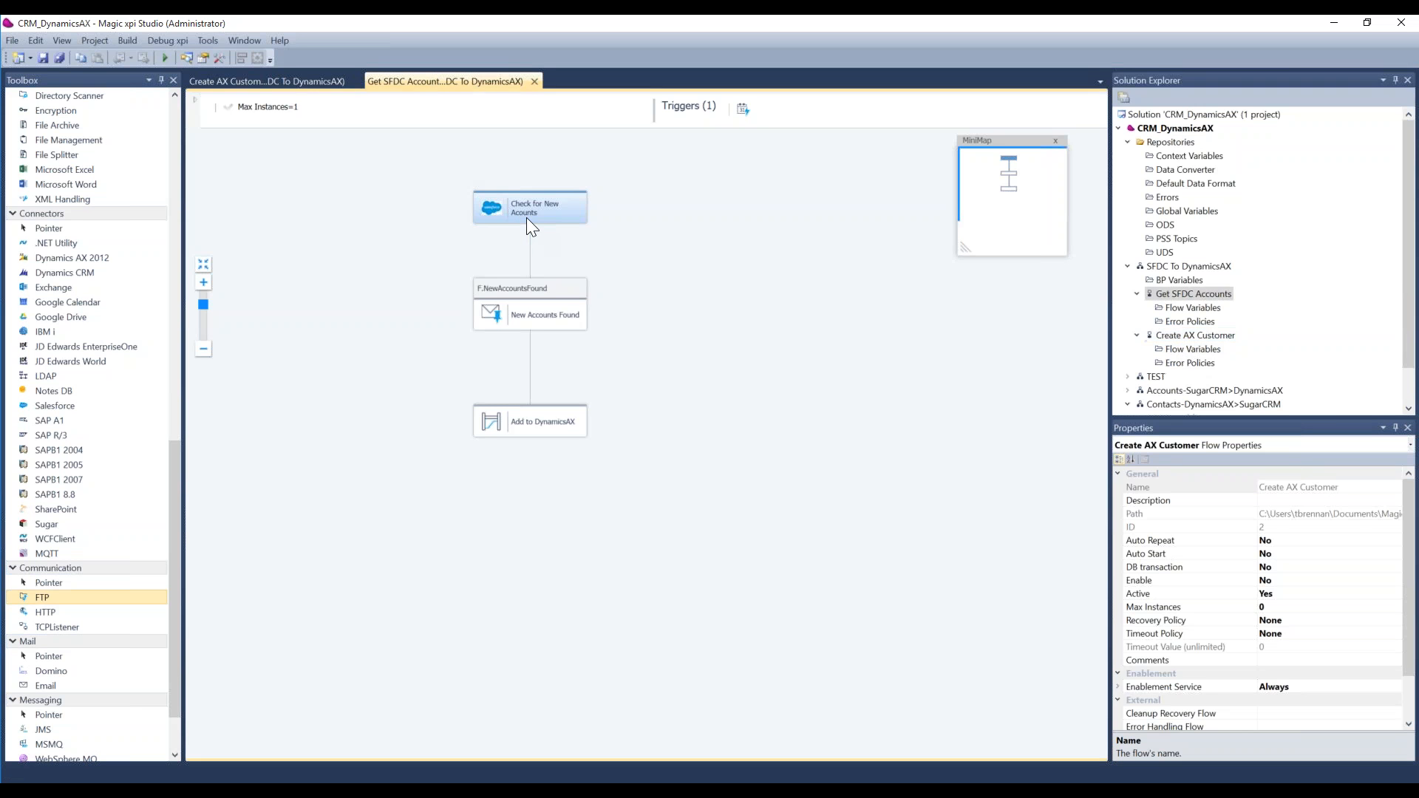
click(300, 82)
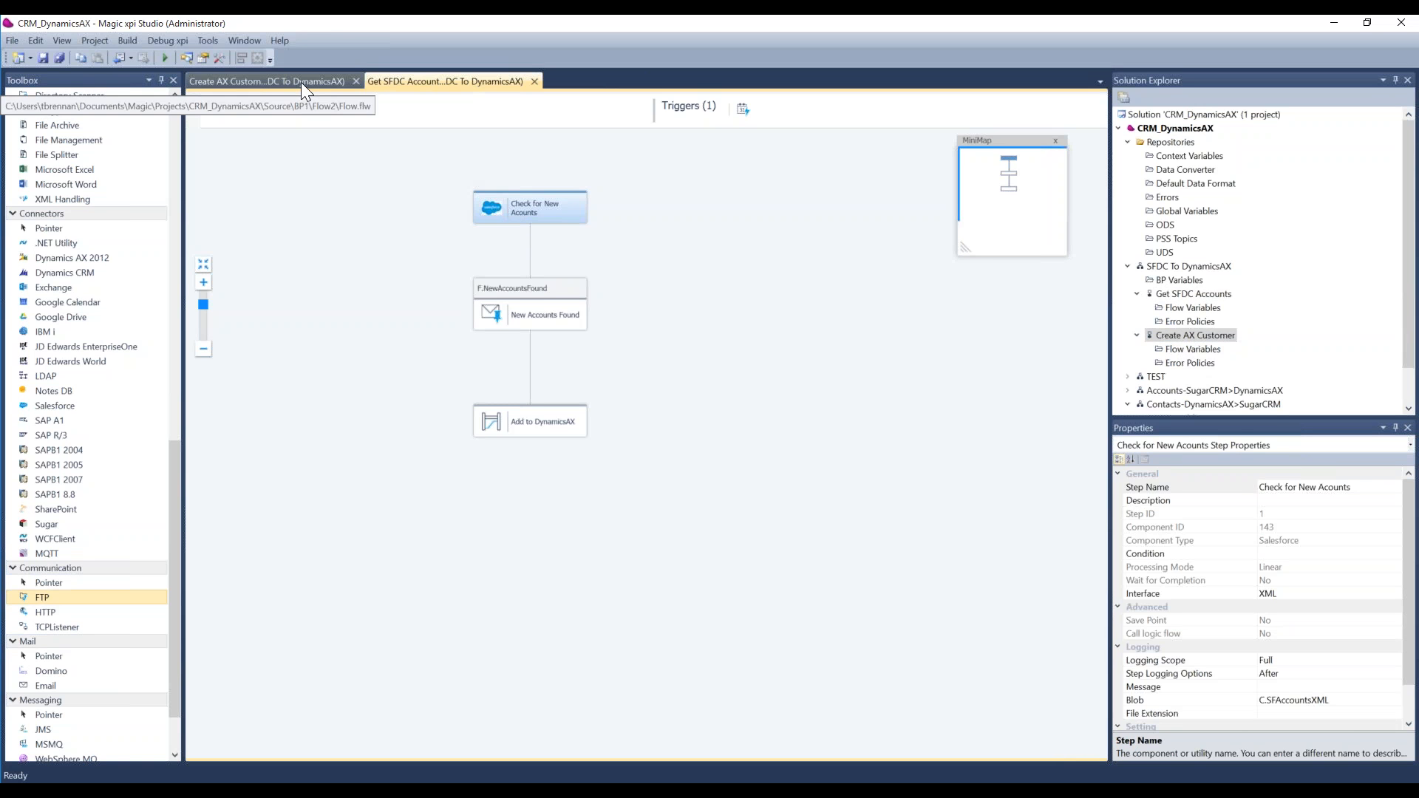
right_click(600, 235)
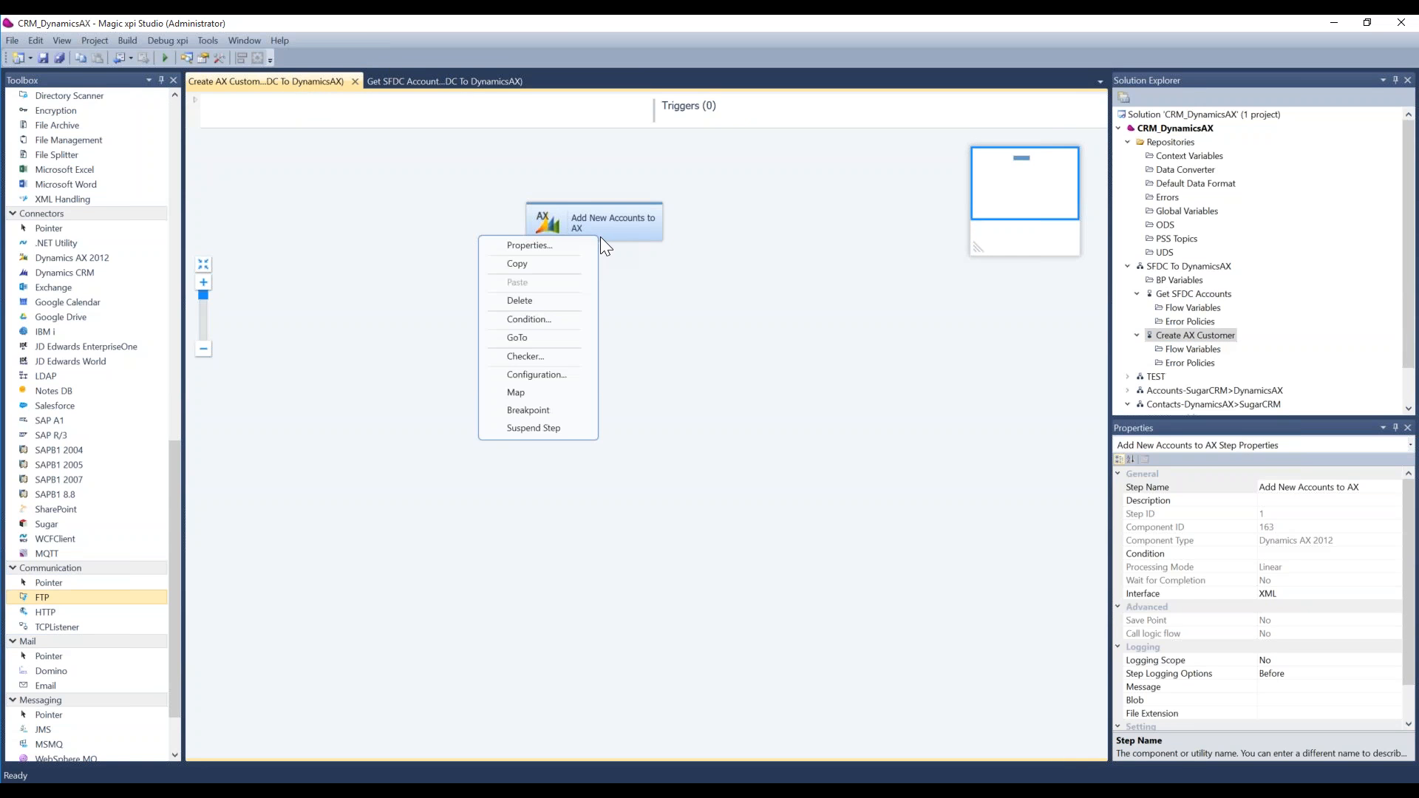
click(570, 376)
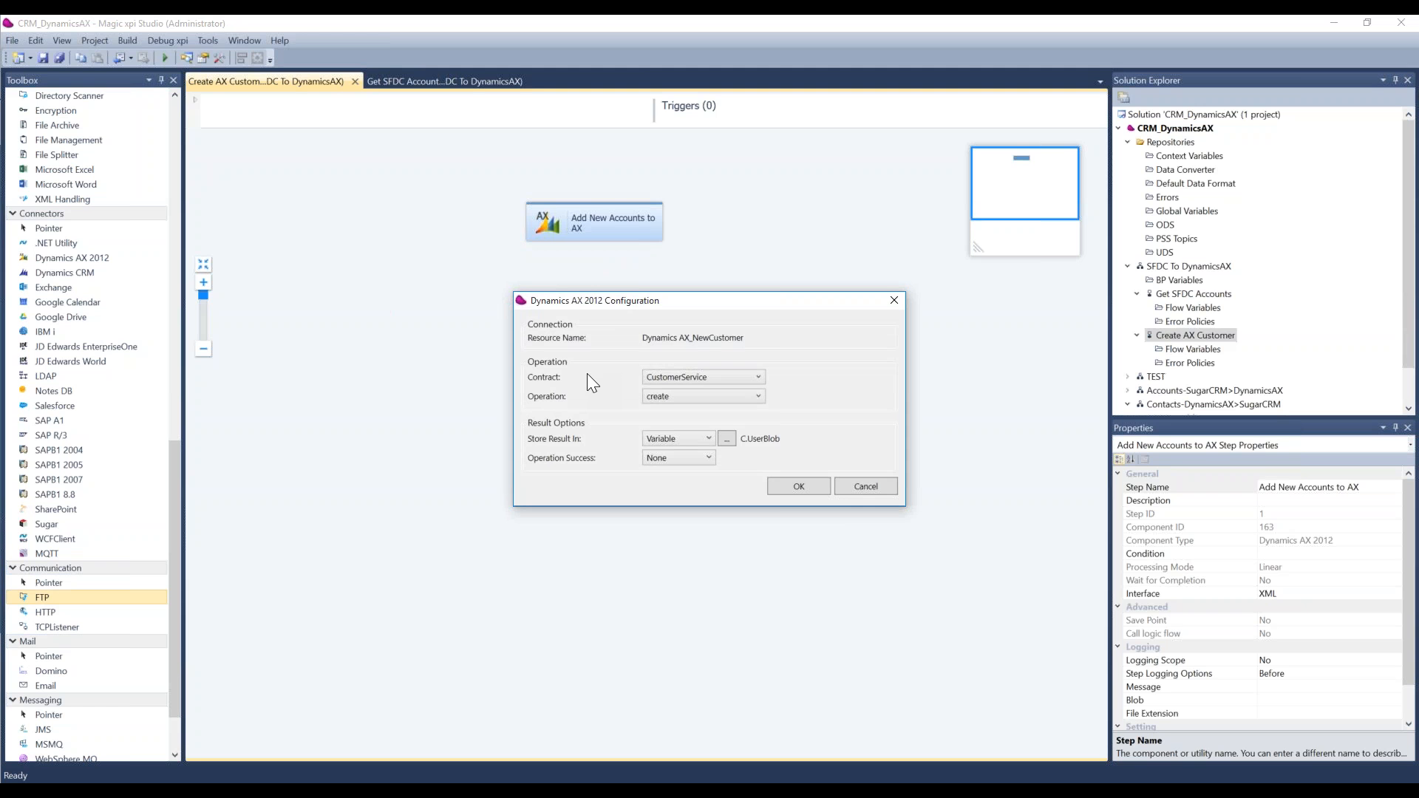
click(865, 487)
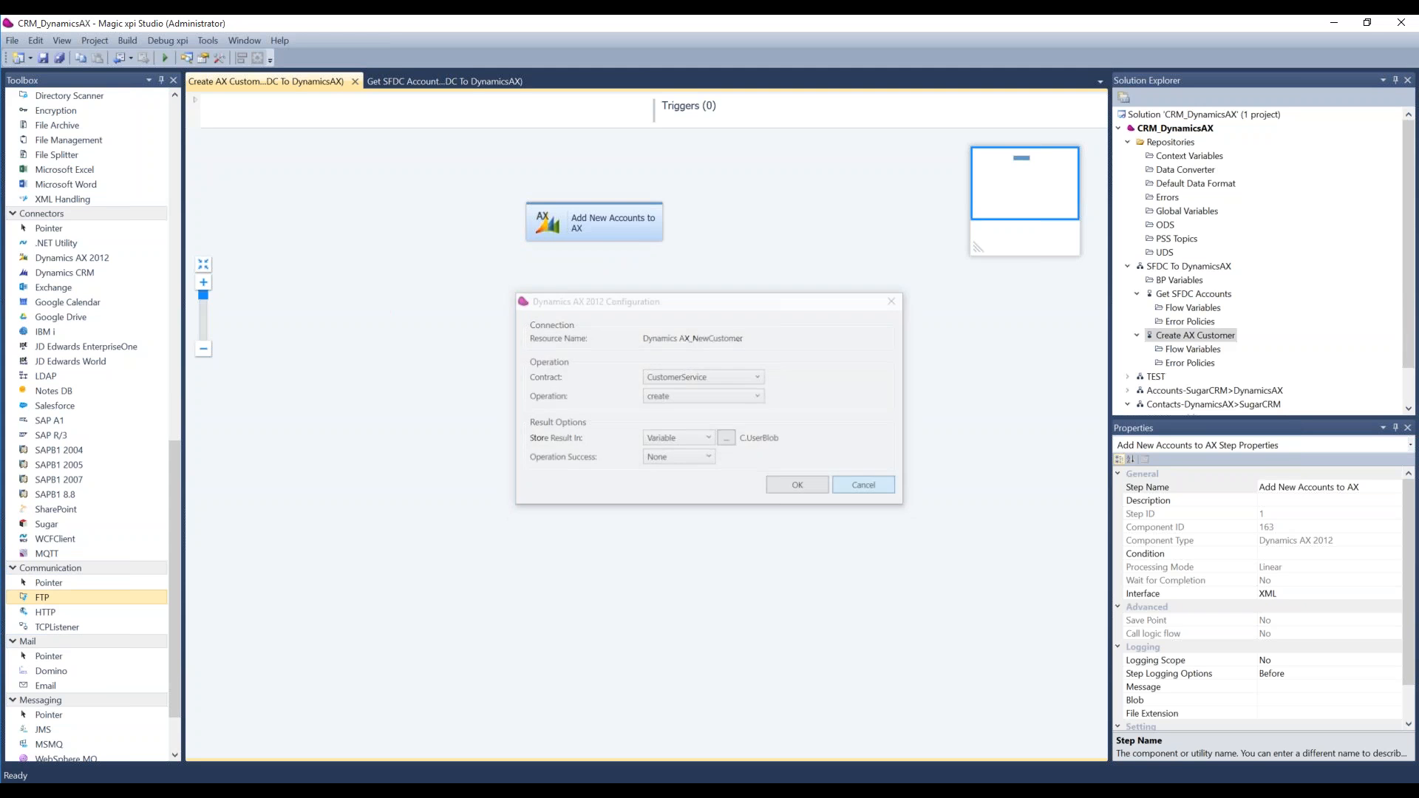
Step: Review the connection definitions of the Dynamics AX_NewCustomer resource in the project settings, leaving without changes
click(91, 43)
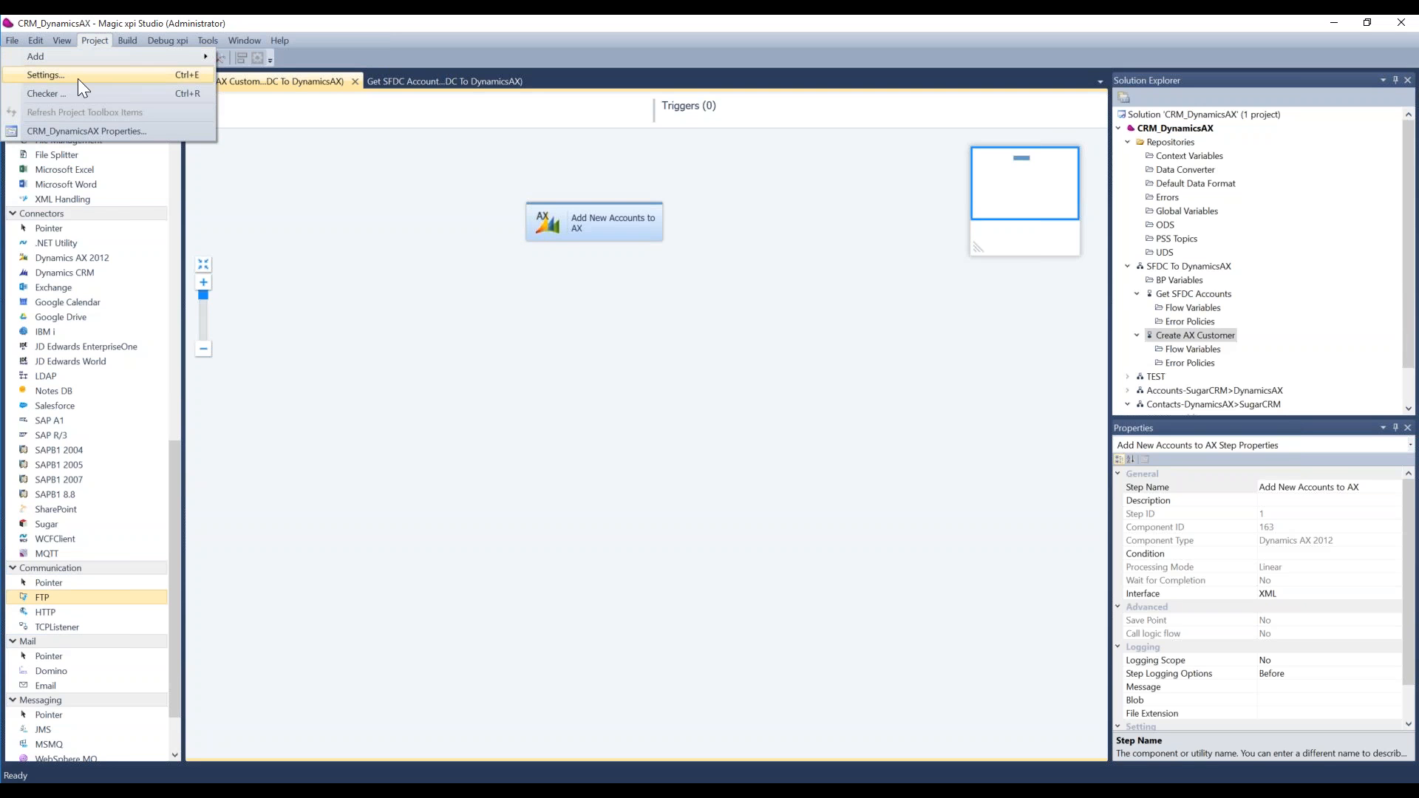
click(78, 77)
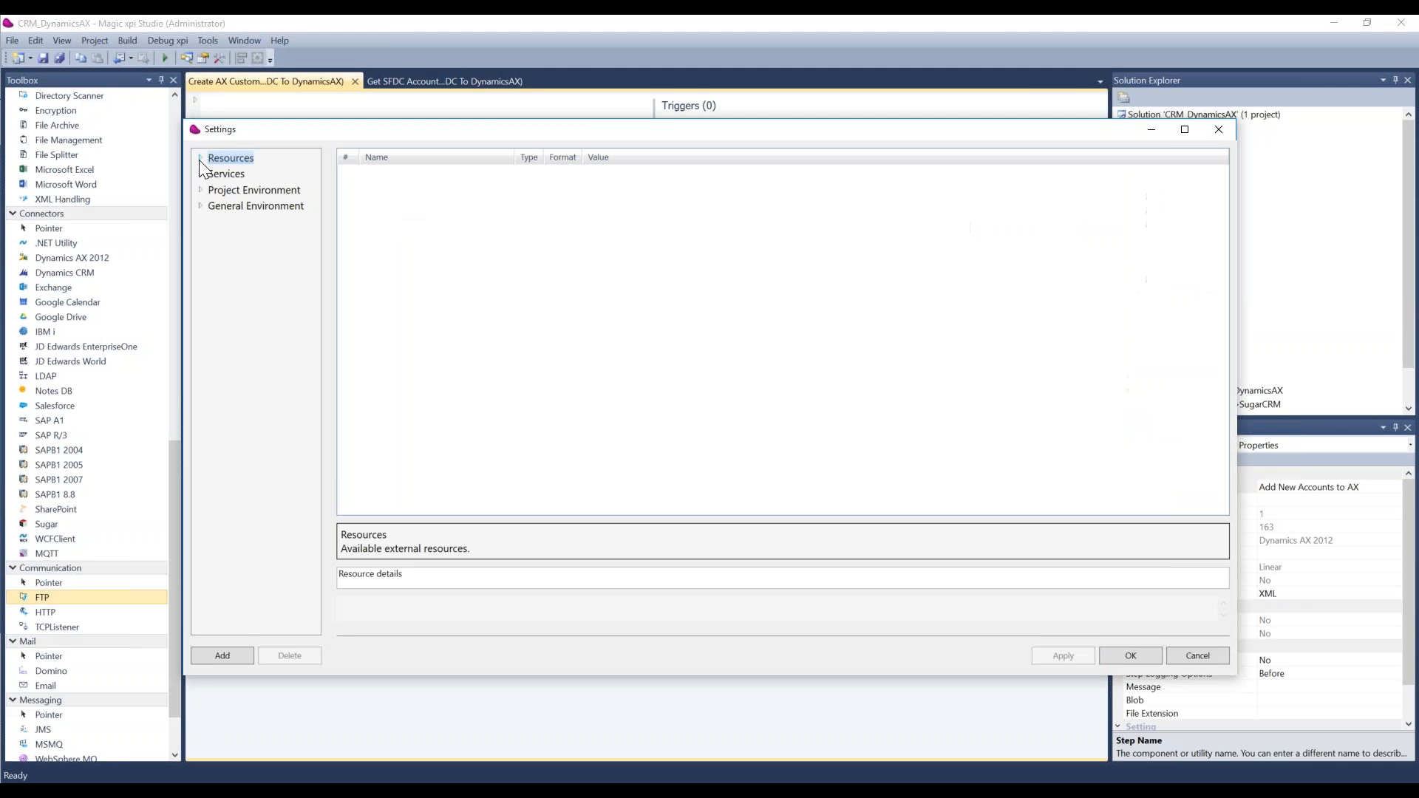
click(200, 158)
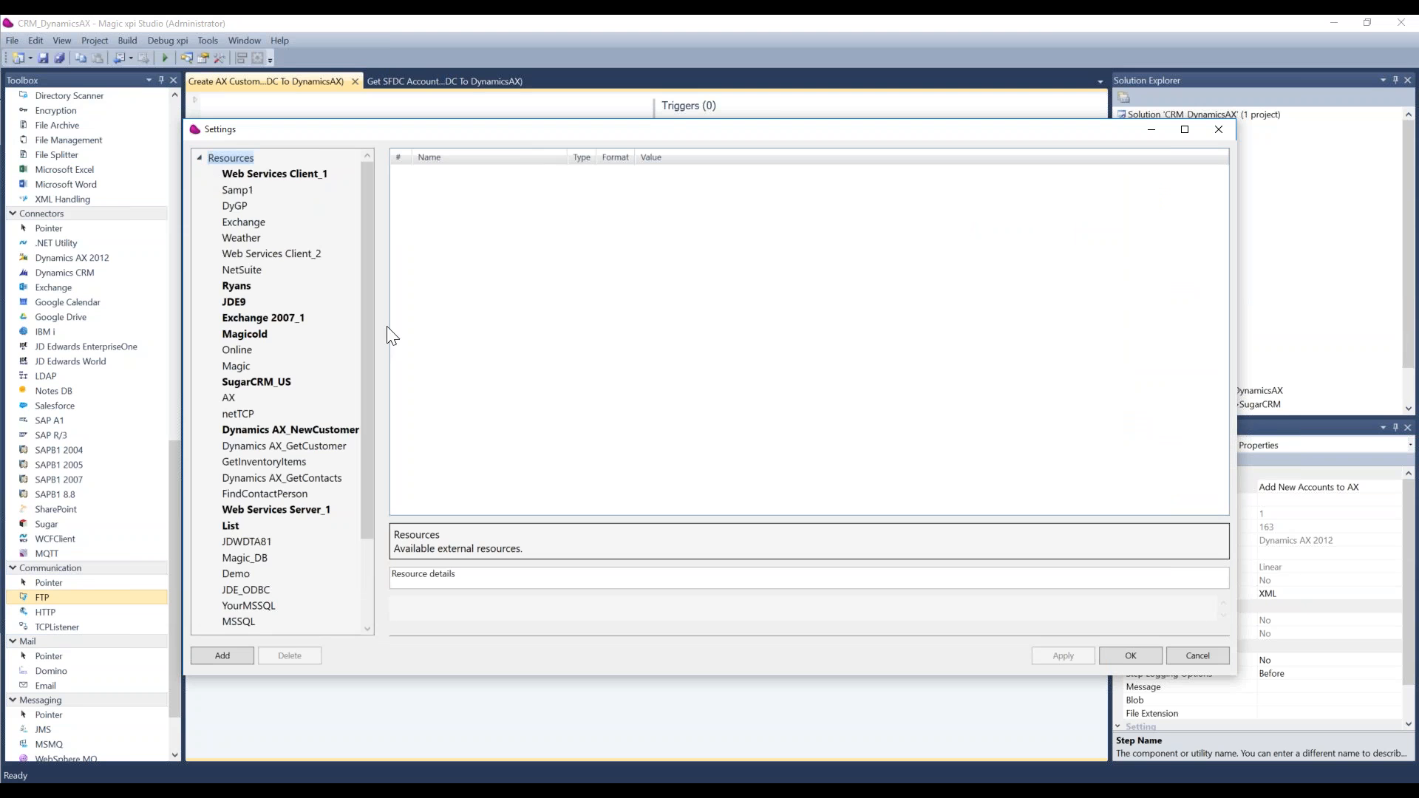
scroll(371, 424, down, 2)
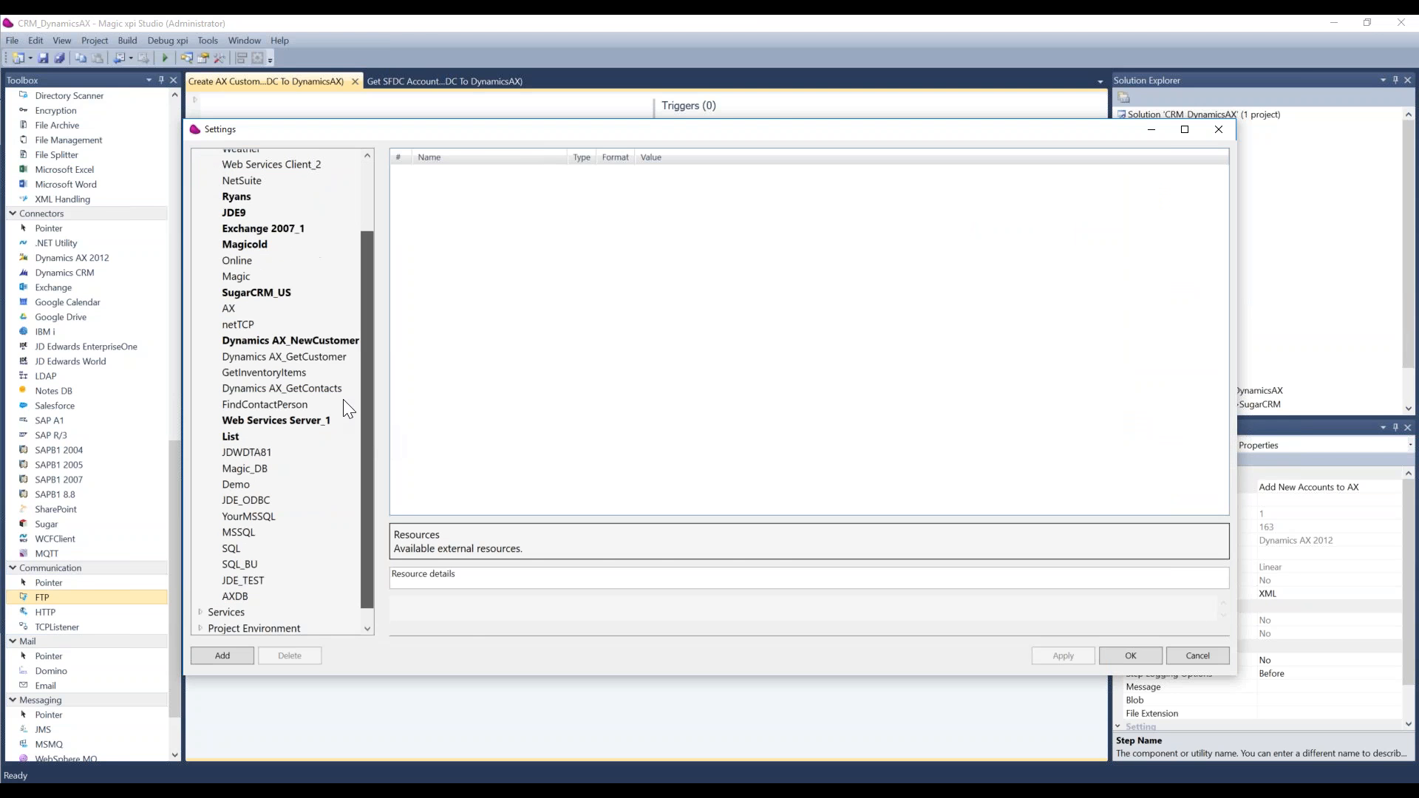
click(304, 340)
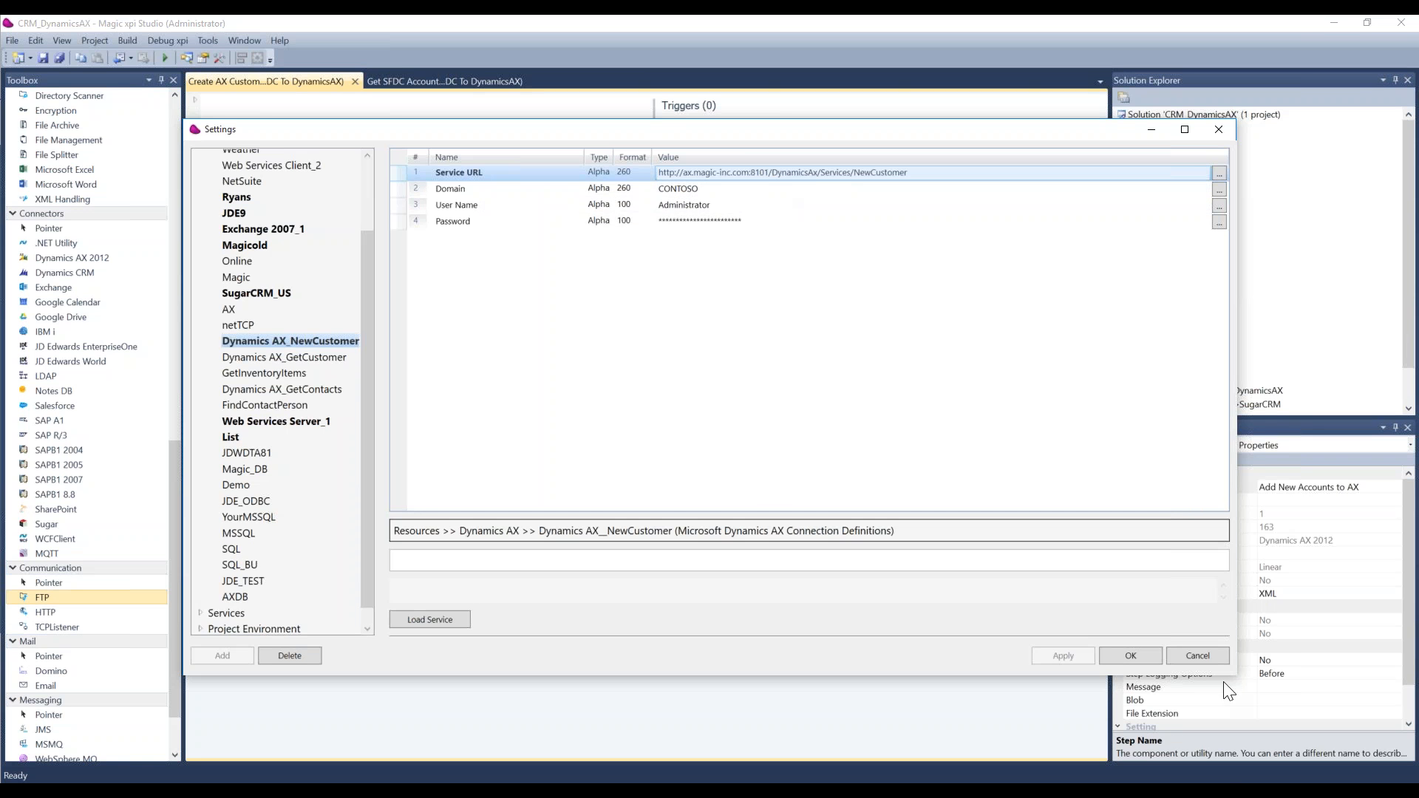
click(1185, 656)
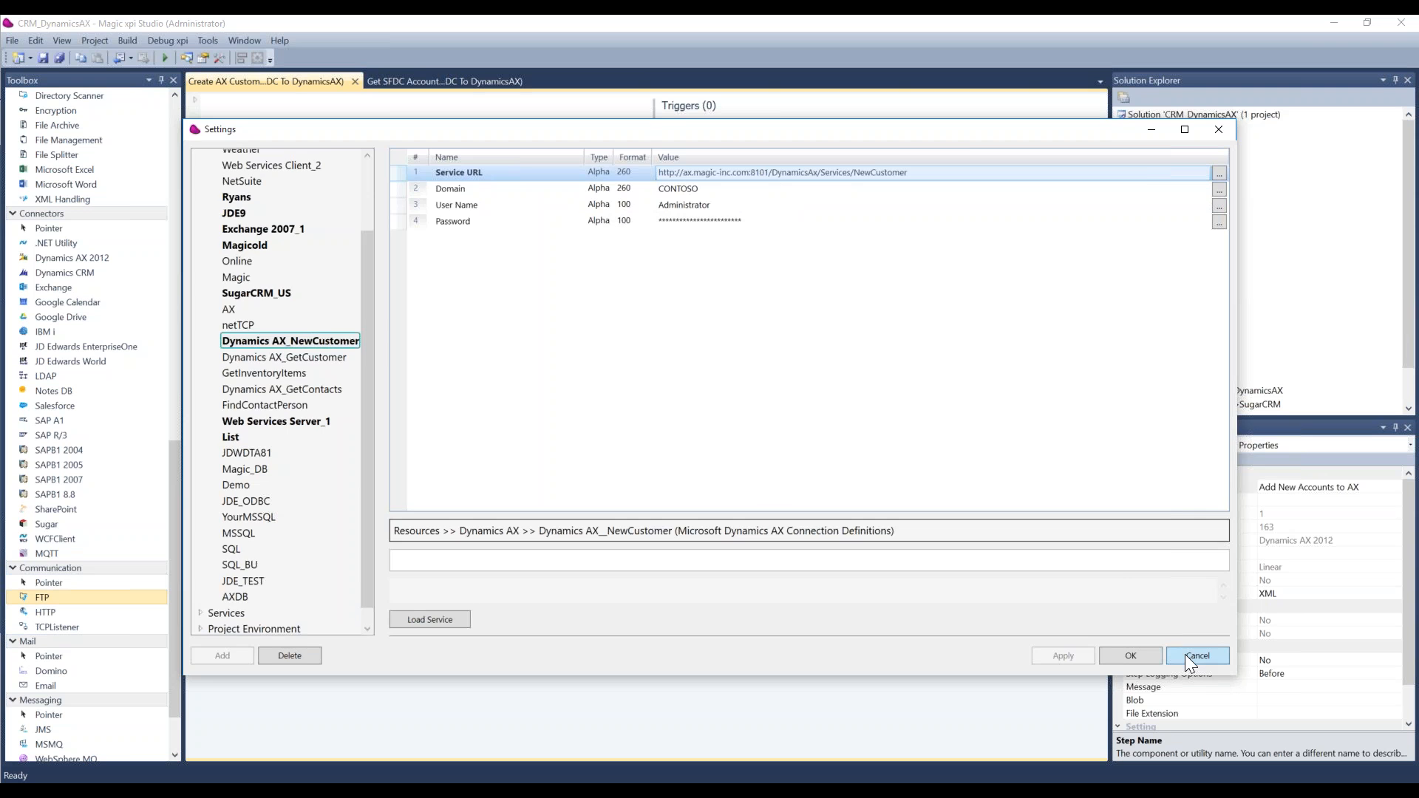
Step: Review the operations offered for the CustomerService contract in the Add New Accounts to AX configuration, keeping the create operation
right_click(603, 229)
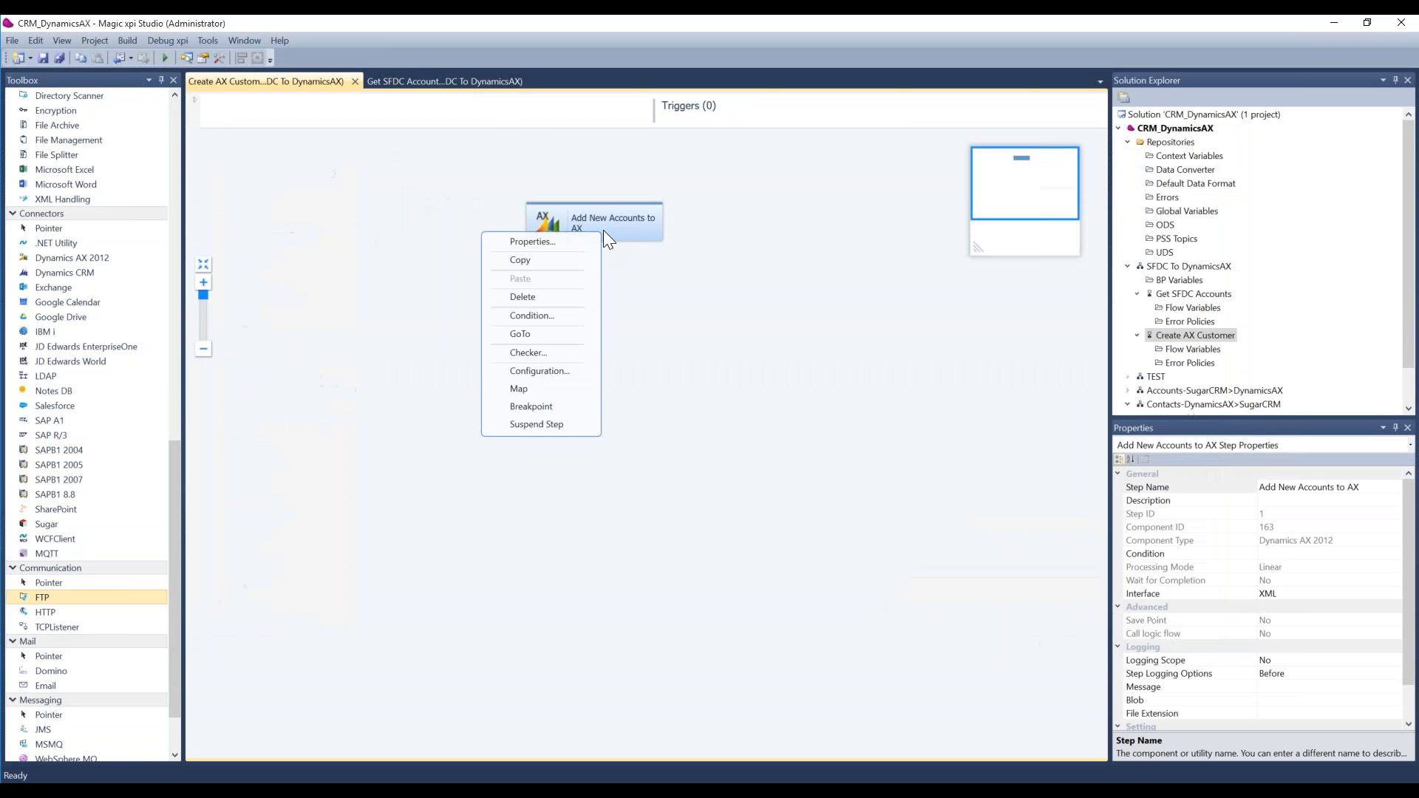
click(564, 370)
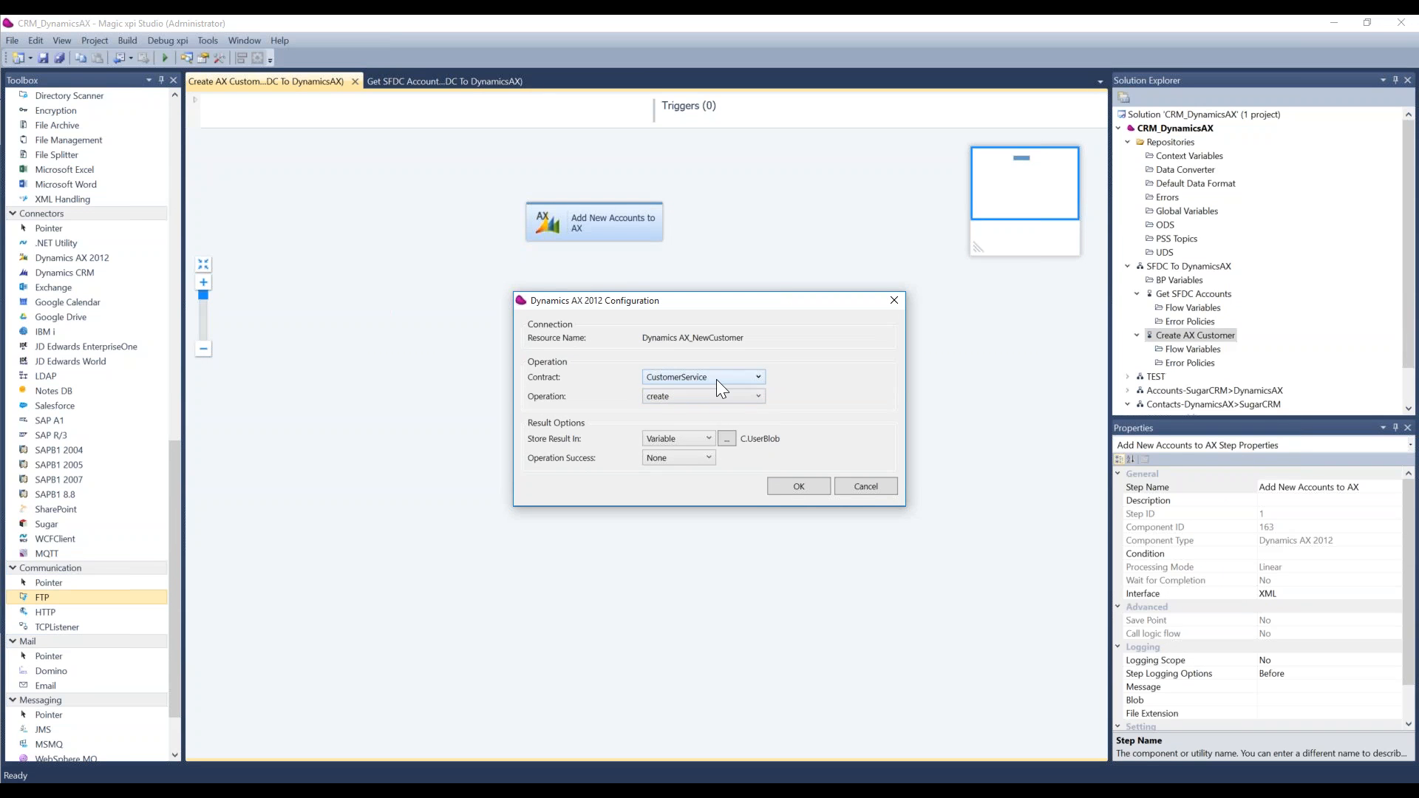
click(718, 399)
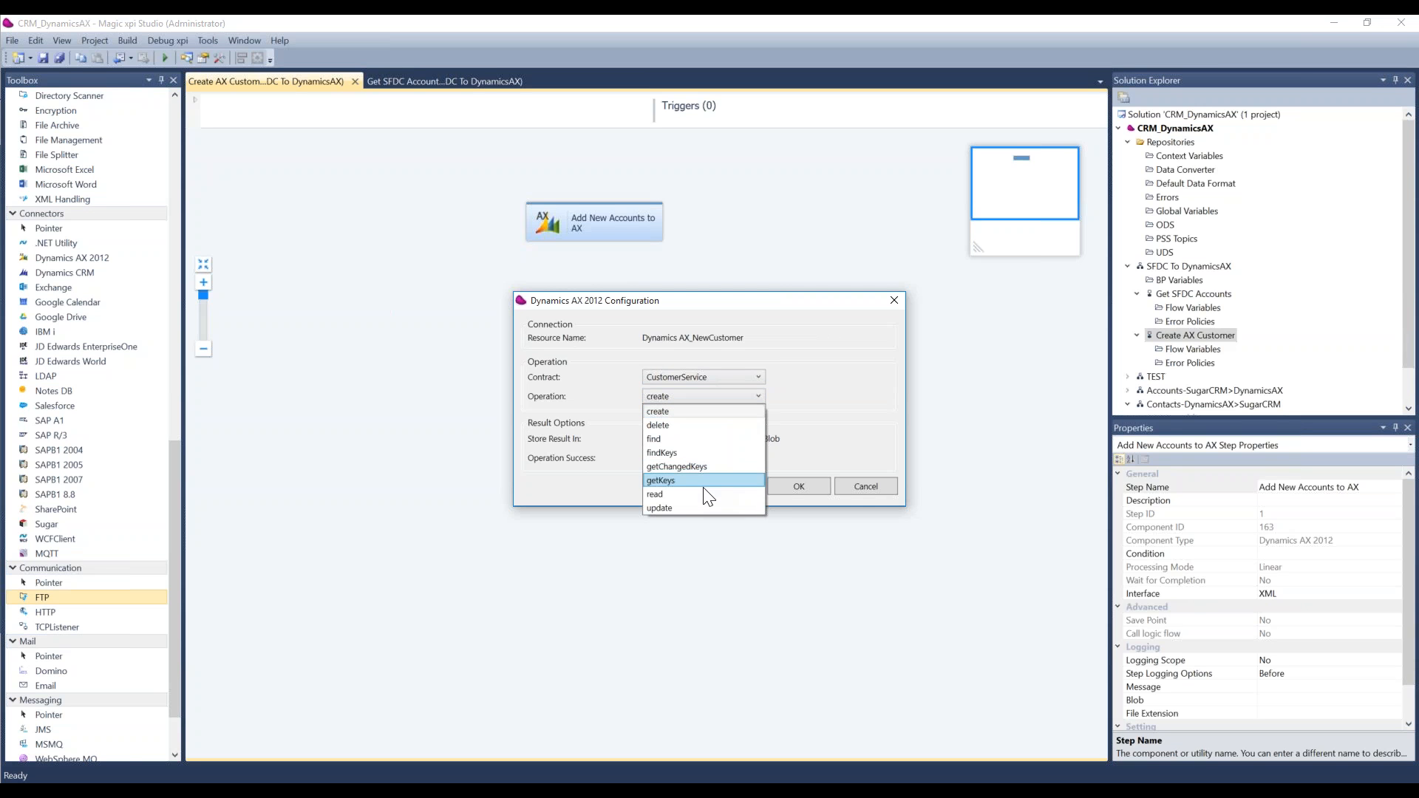
click(841, 446)
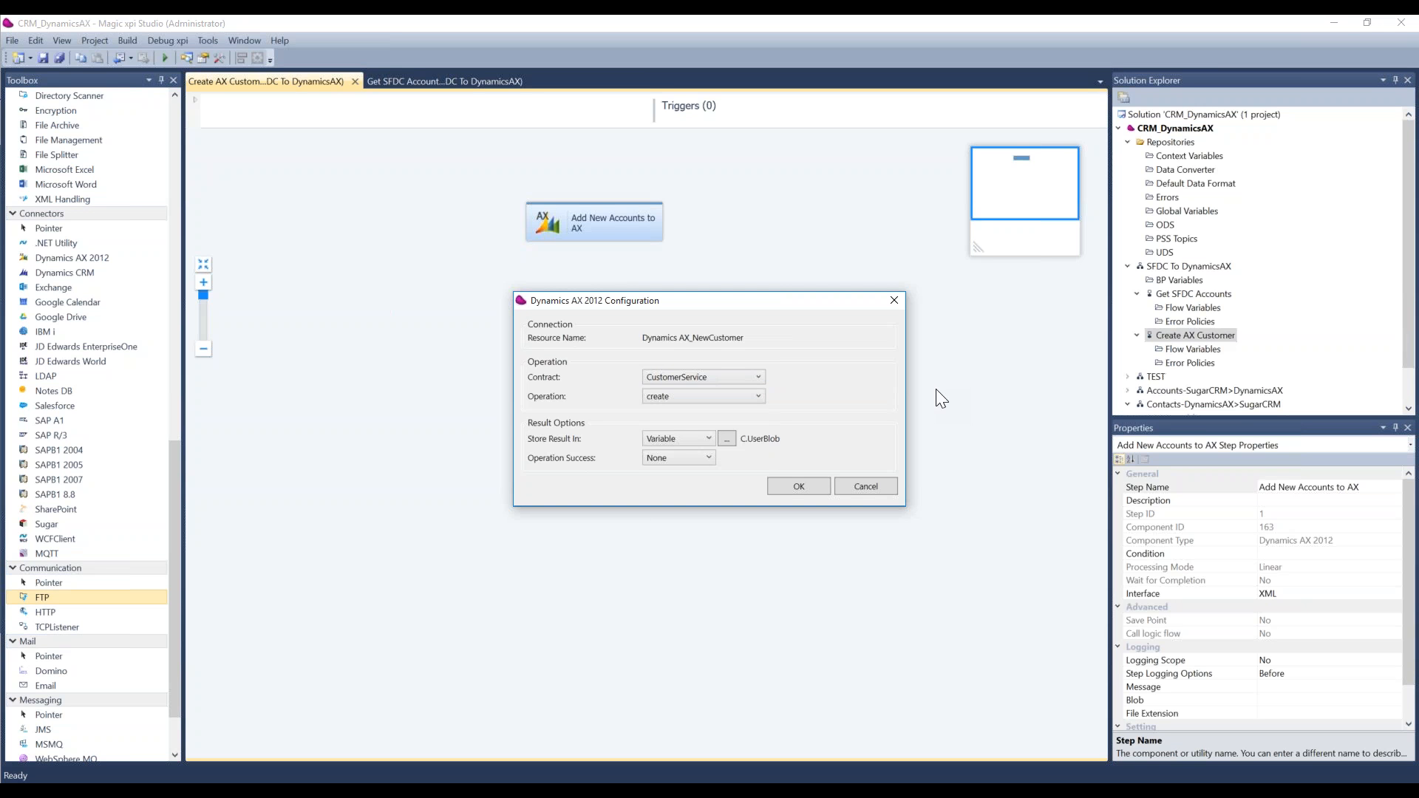
click(799, 488)
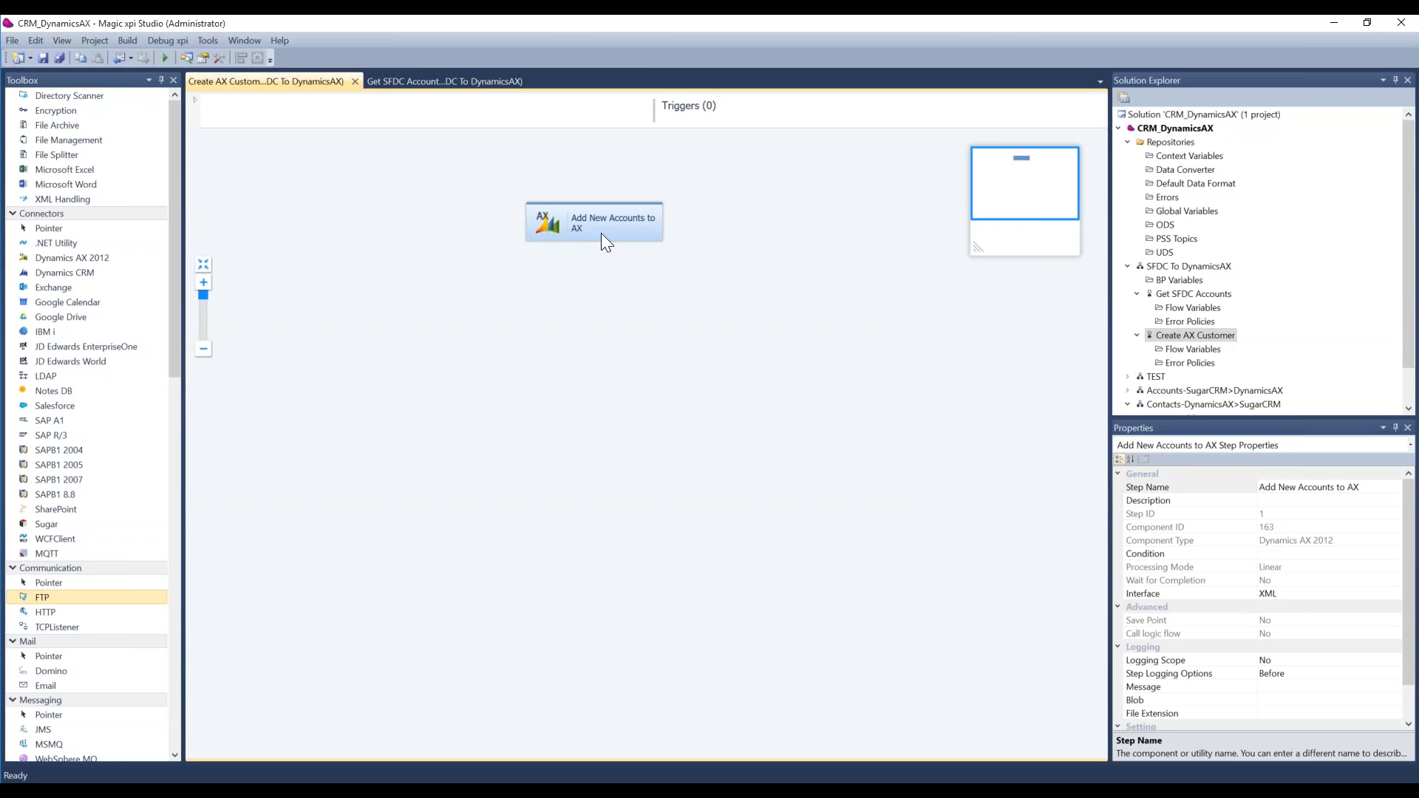
Step: Open the data mapping of the Add New Accounts to AX step and fully expand the XML_1 source and IFC_Dynamics_AX_2012 destination
double_click(601, 233)
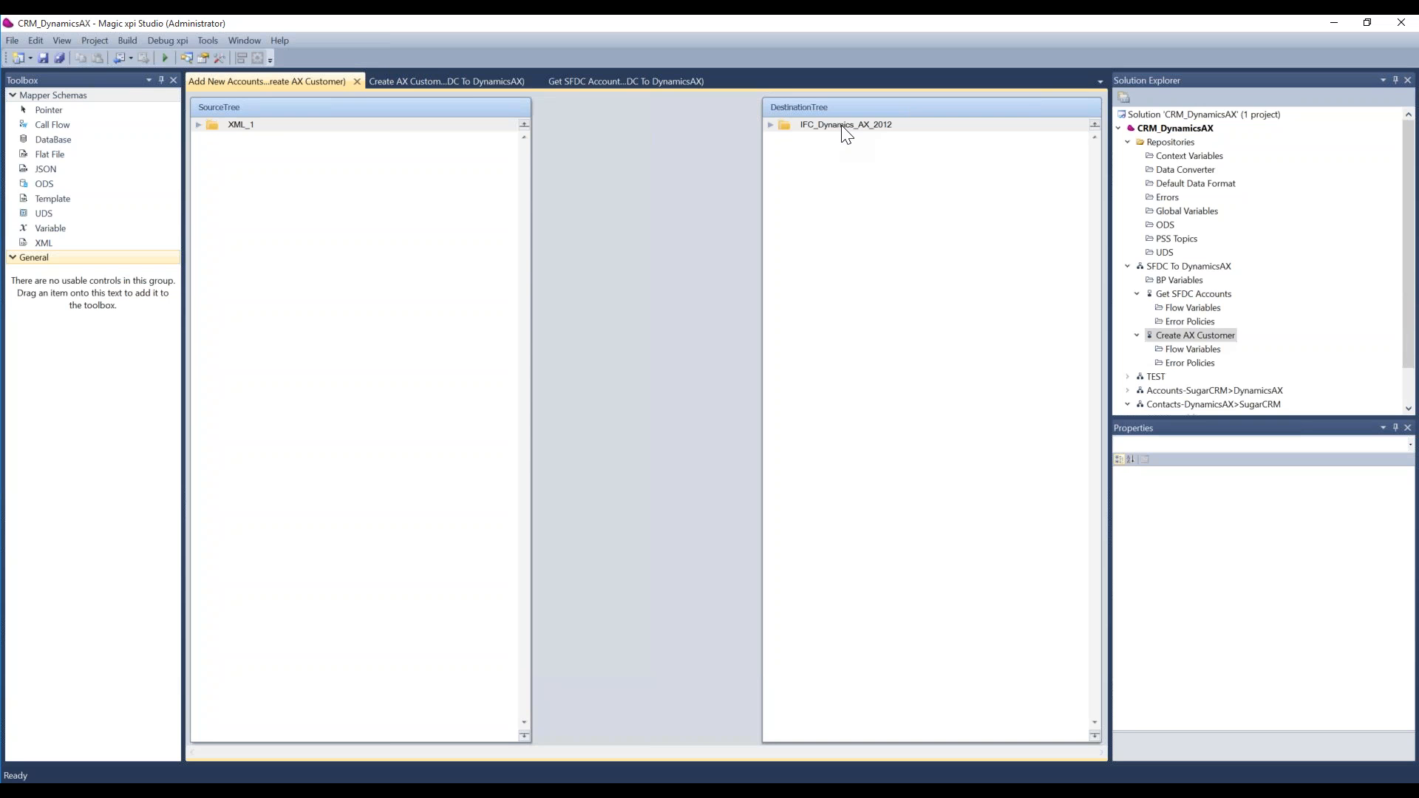
click(275, 126)
right_click(279, 133)
click(242, 188)
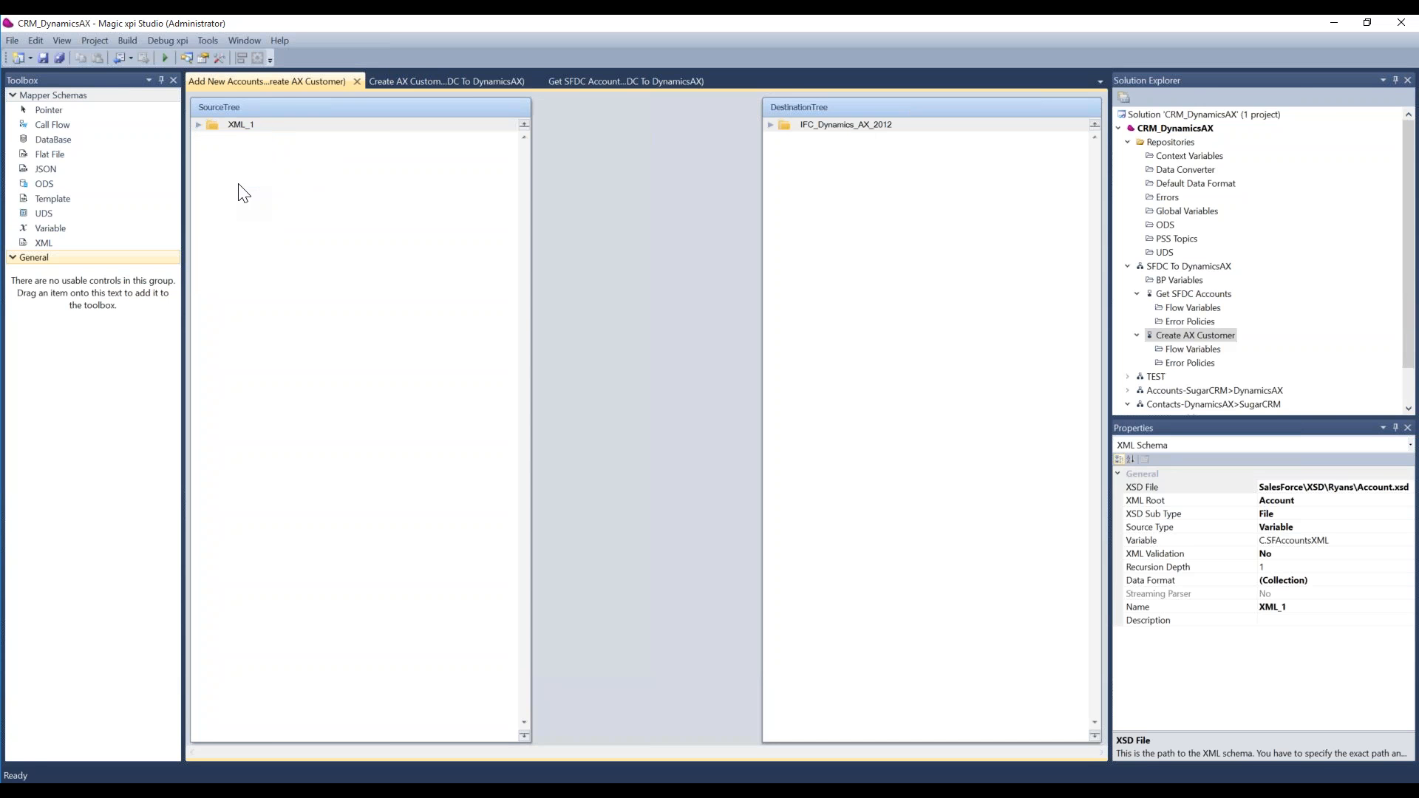
right_click(906, 124)
click(867, 225)
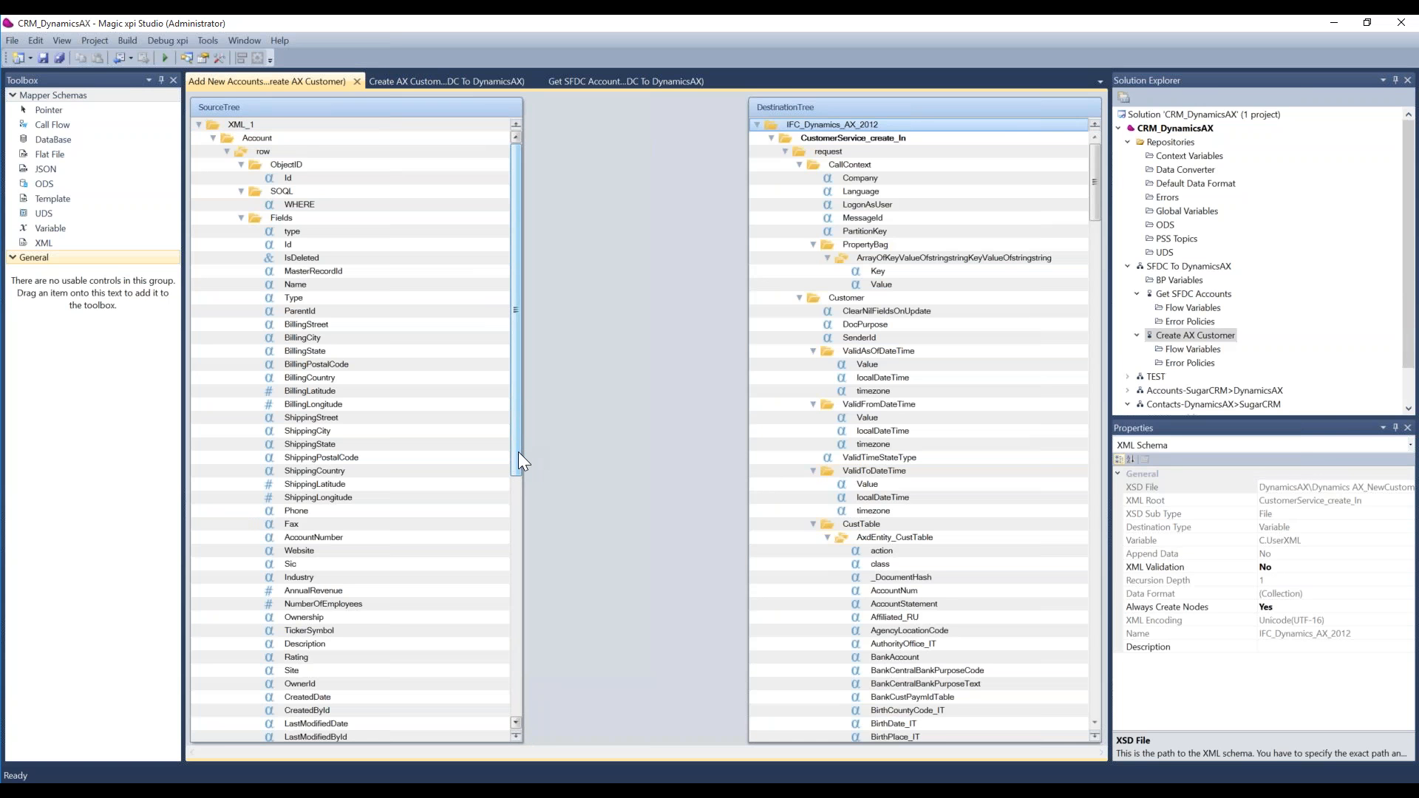
Step: Map the Rating source field to the AccountNum destination field under AxdEntity_CustTable
drag(519, 459, 513, 498)
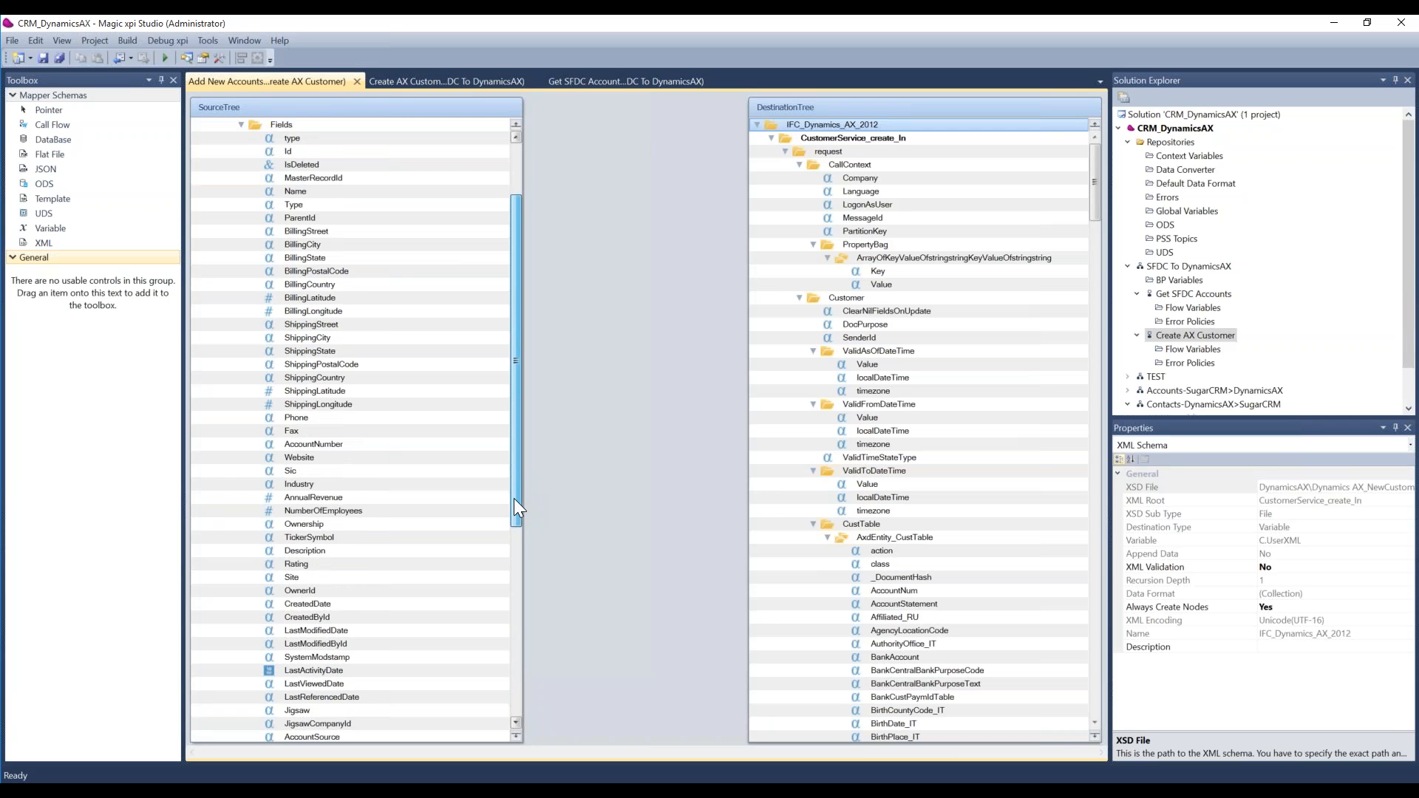
scroll(303, 523, down, 1)
click(304, 523)
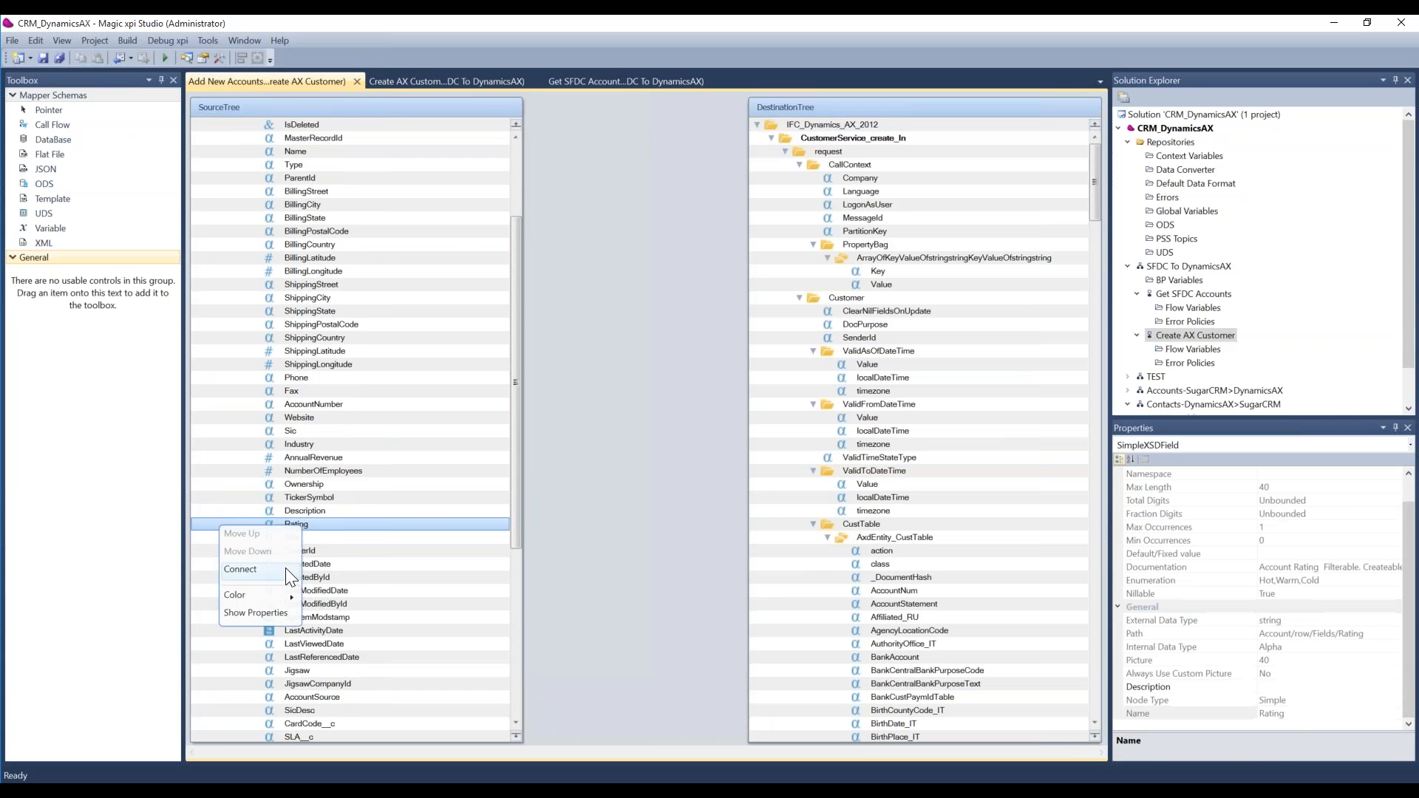
drag(304, 523, 906, 596)
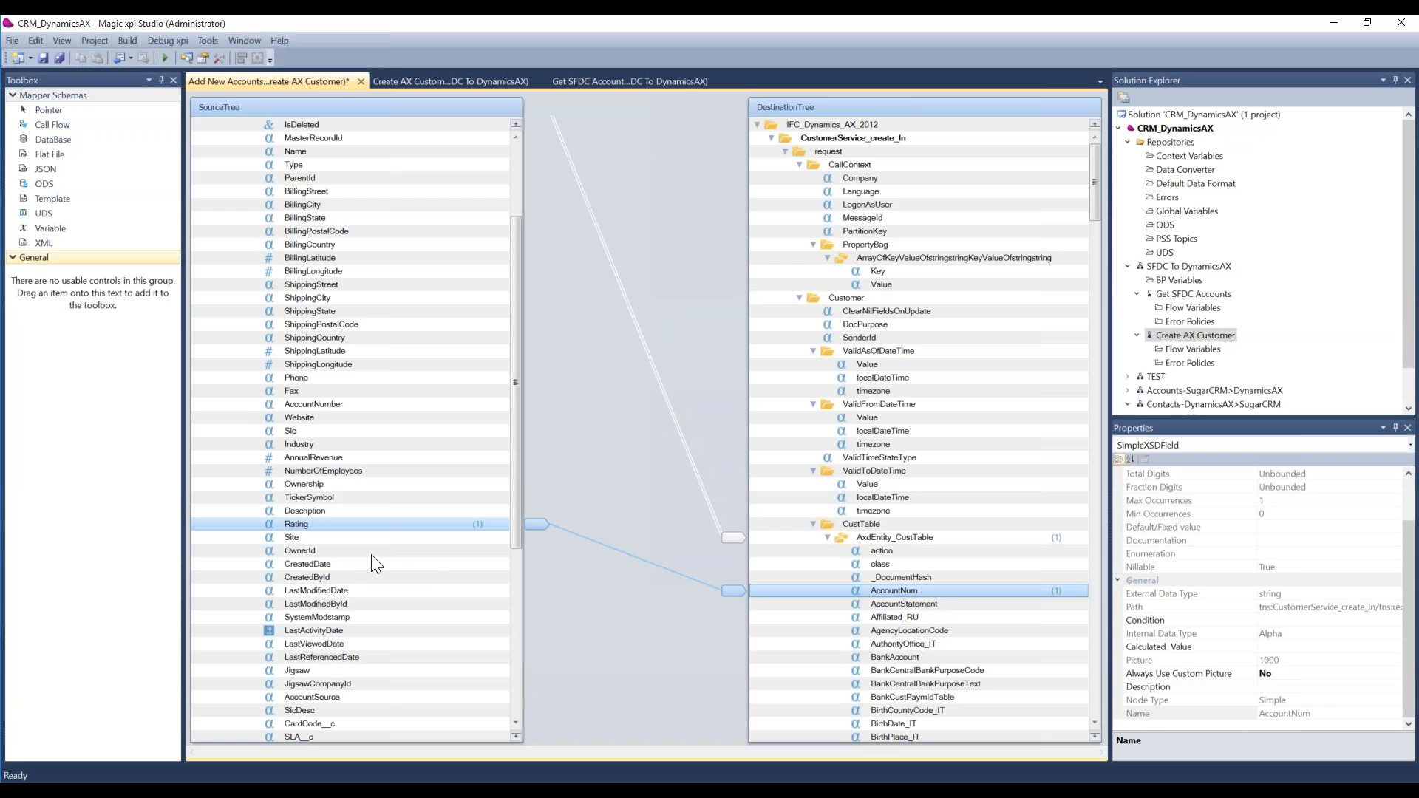
Step: Connect the CreatedDate source field to localDateTime under ValidFromDateTime in the destination
drag(320, 566, 296, 580)
right_click(214, 565)
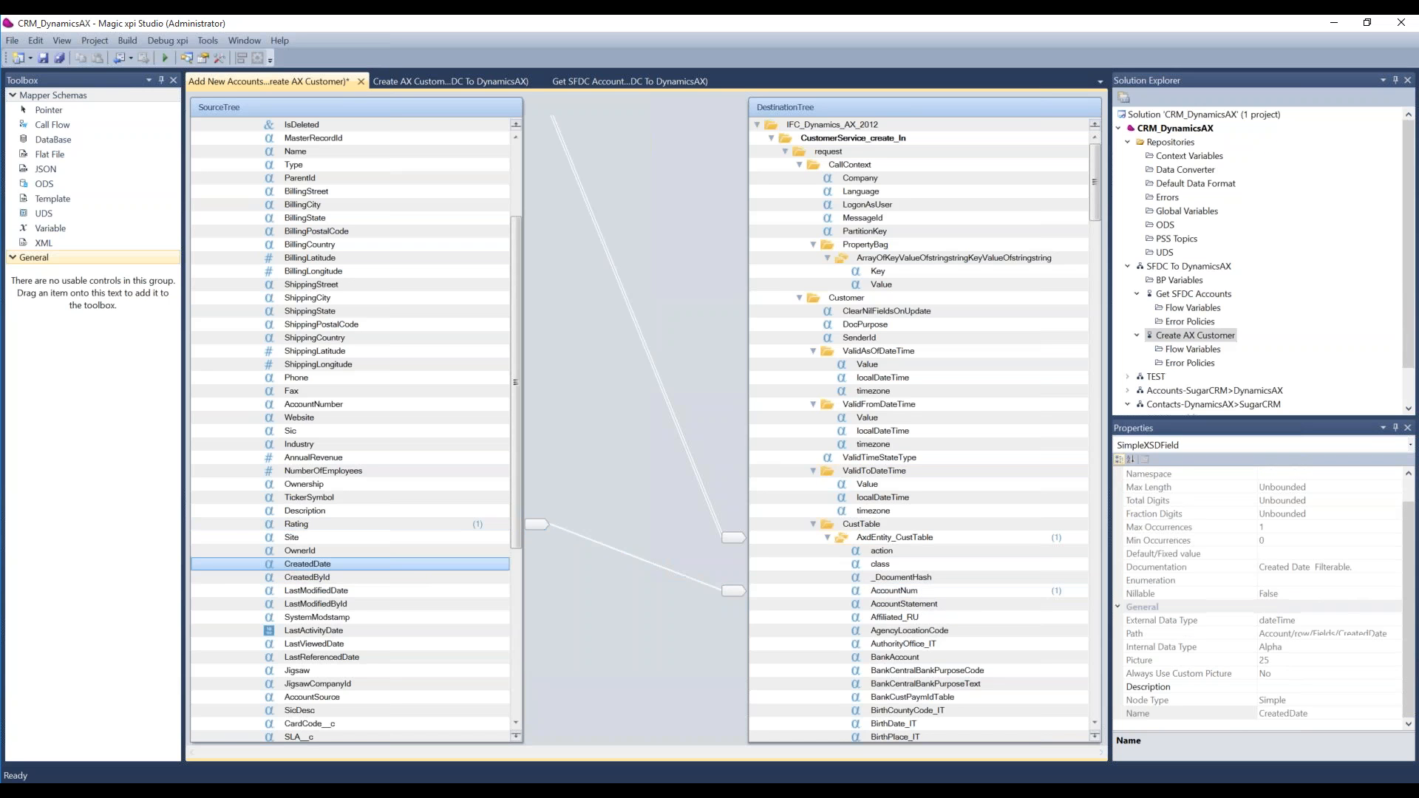
click(263, 607)
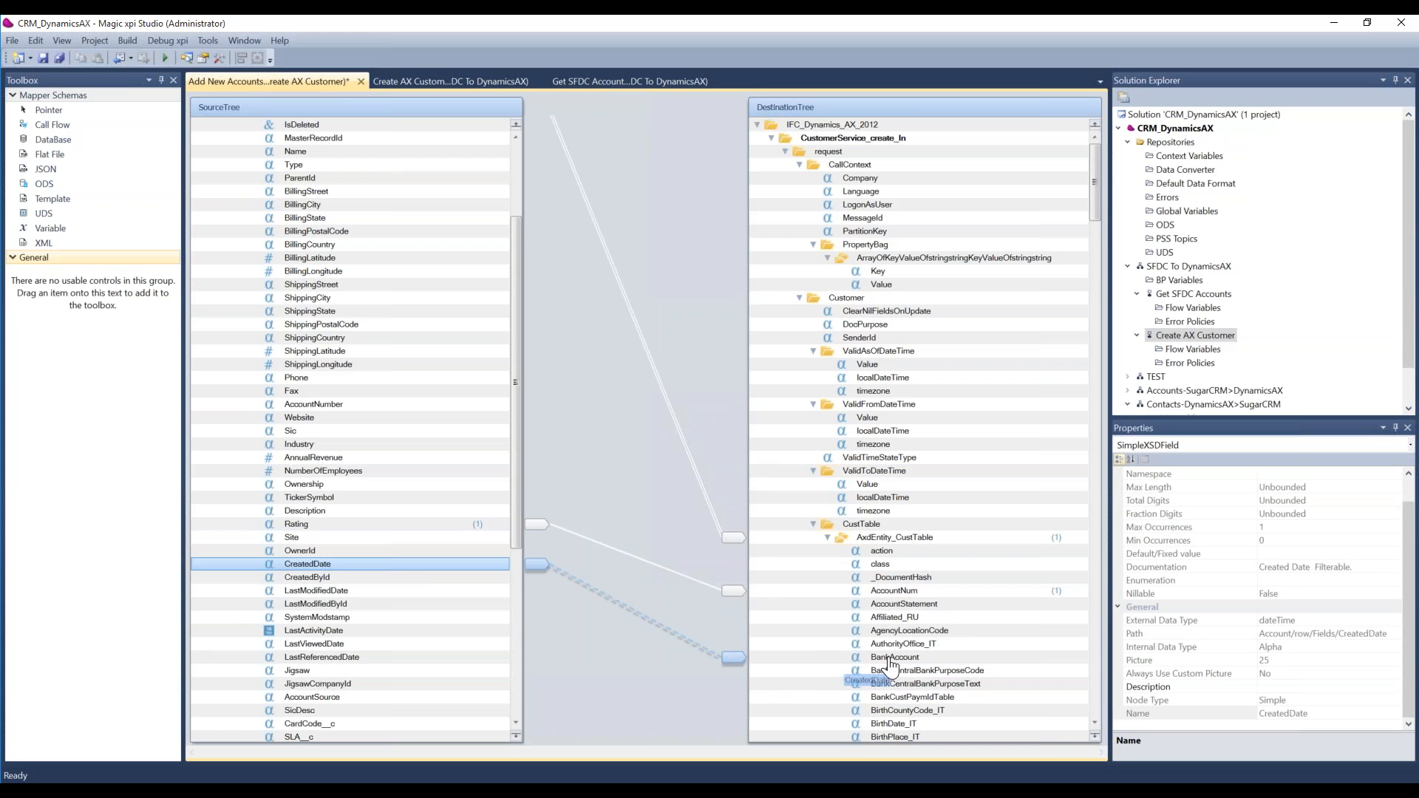
click(891, 443)
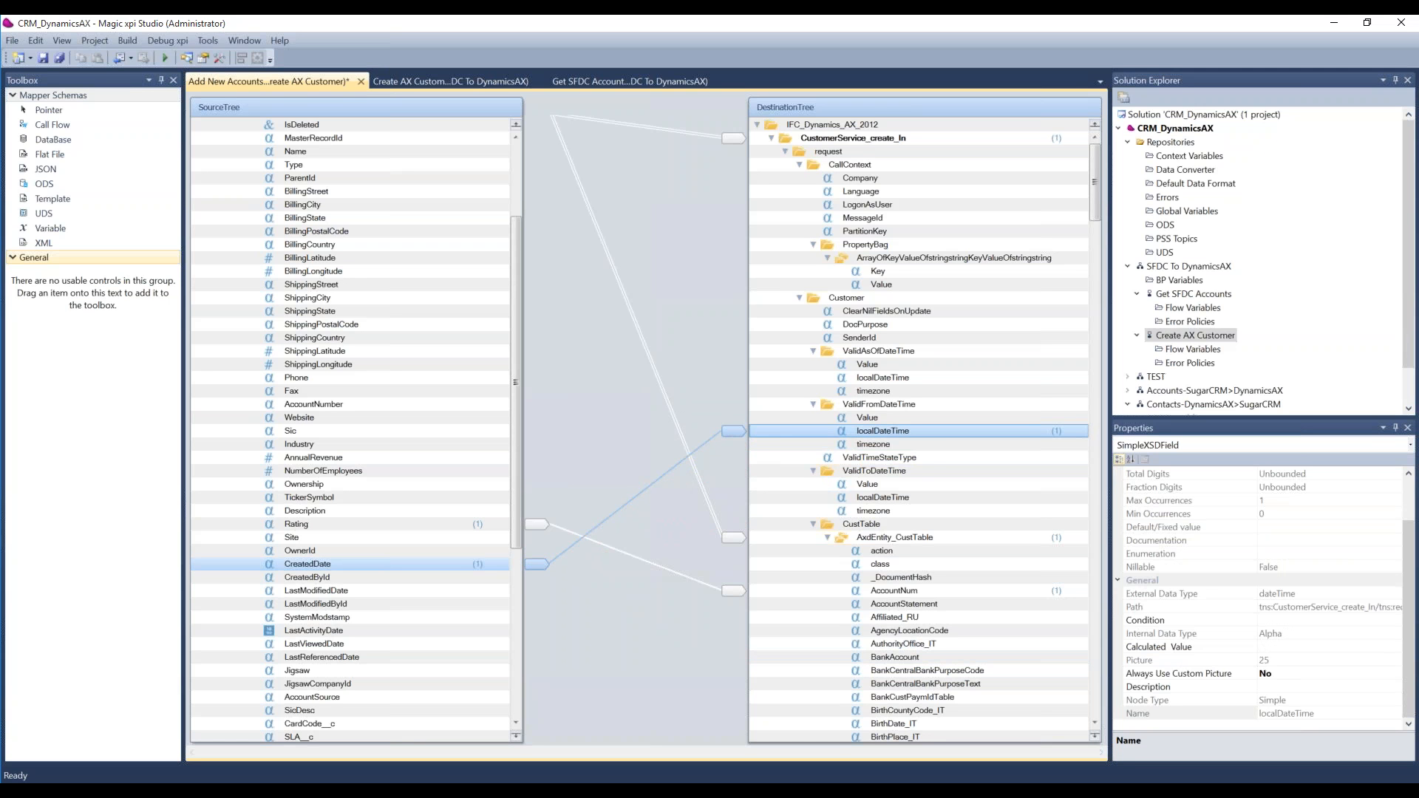
Step: Inspect the Condition property of the mapped localDateTime field and open the expression editor for its Calculated Value
click(1330, 620)
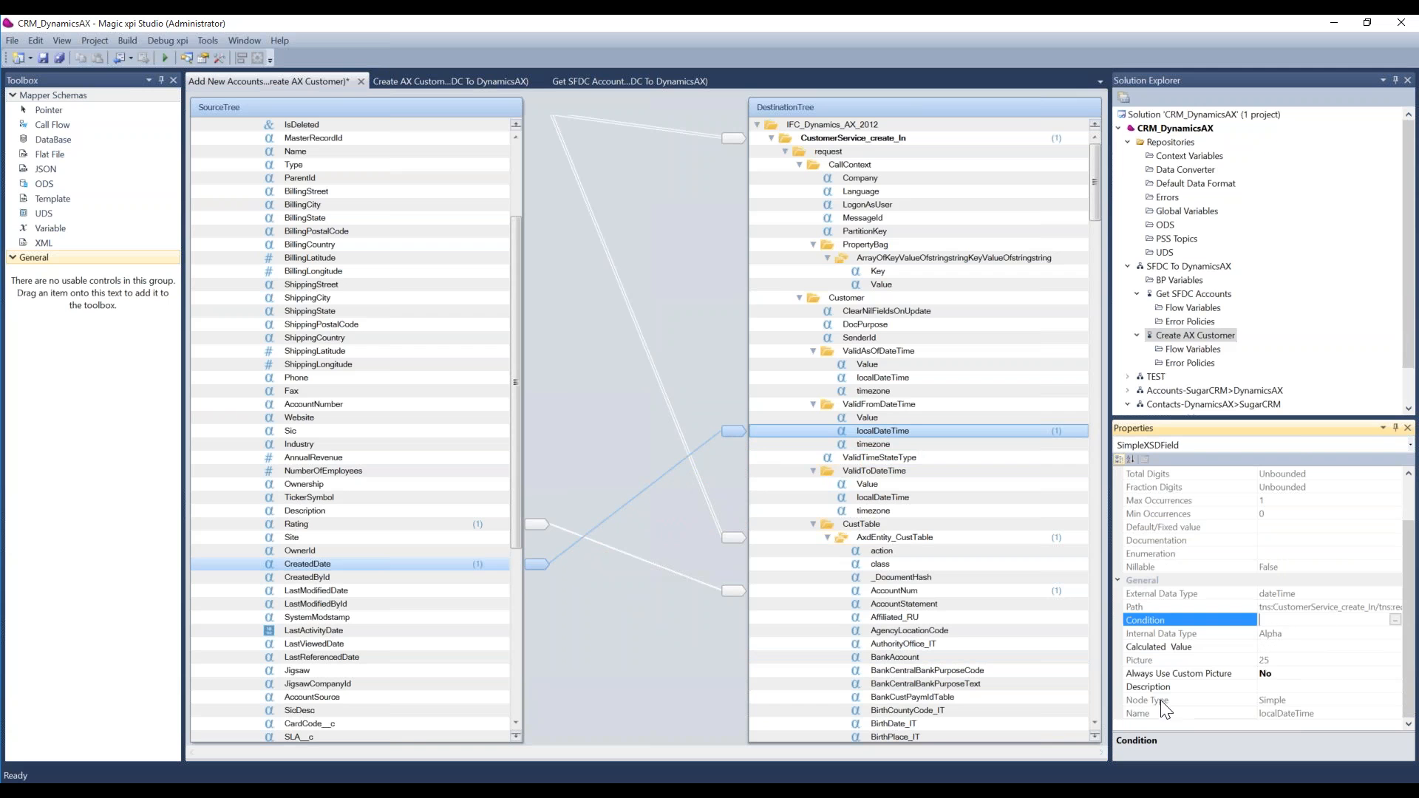
click(1308, 647)
click(1296, 621)
click(1310, 649)
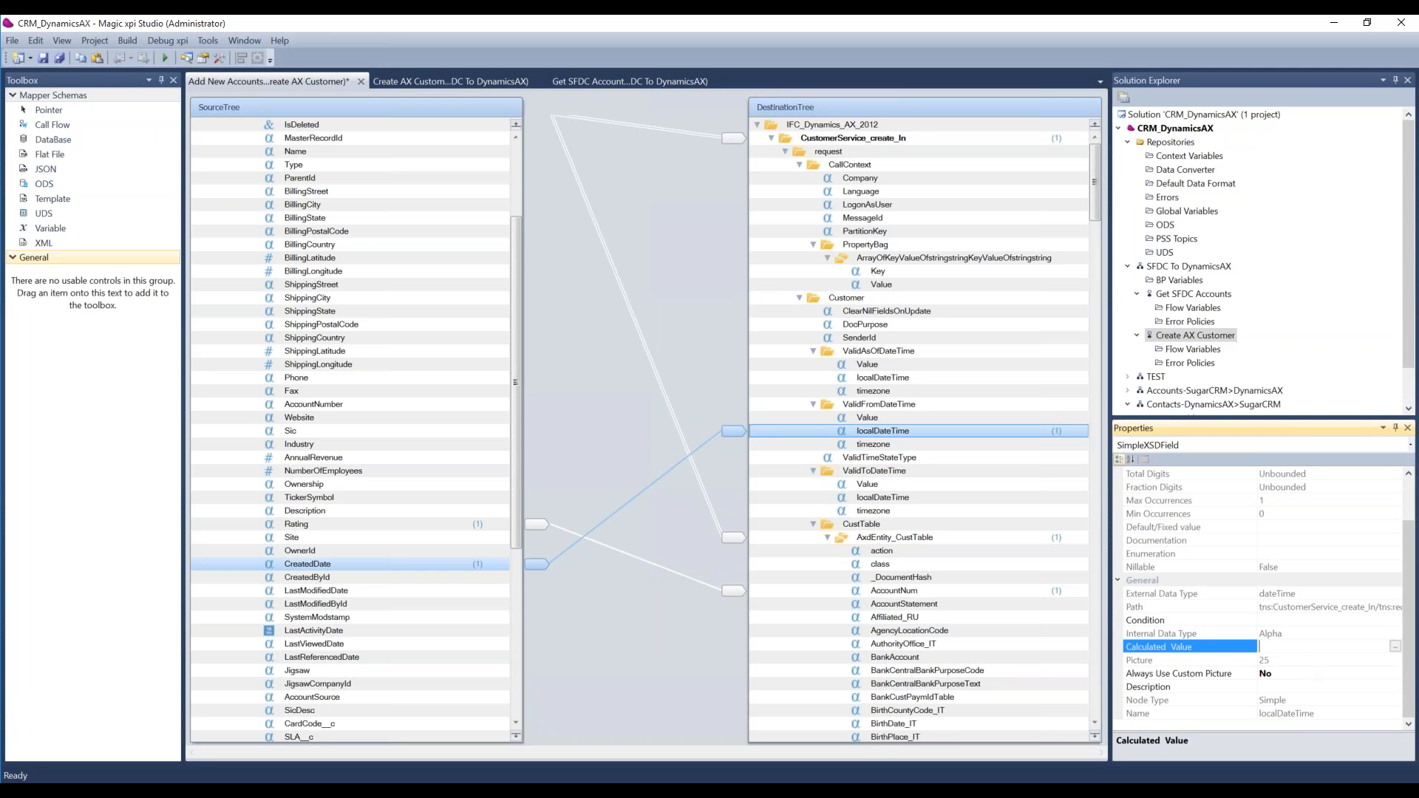
click(1395, 648)
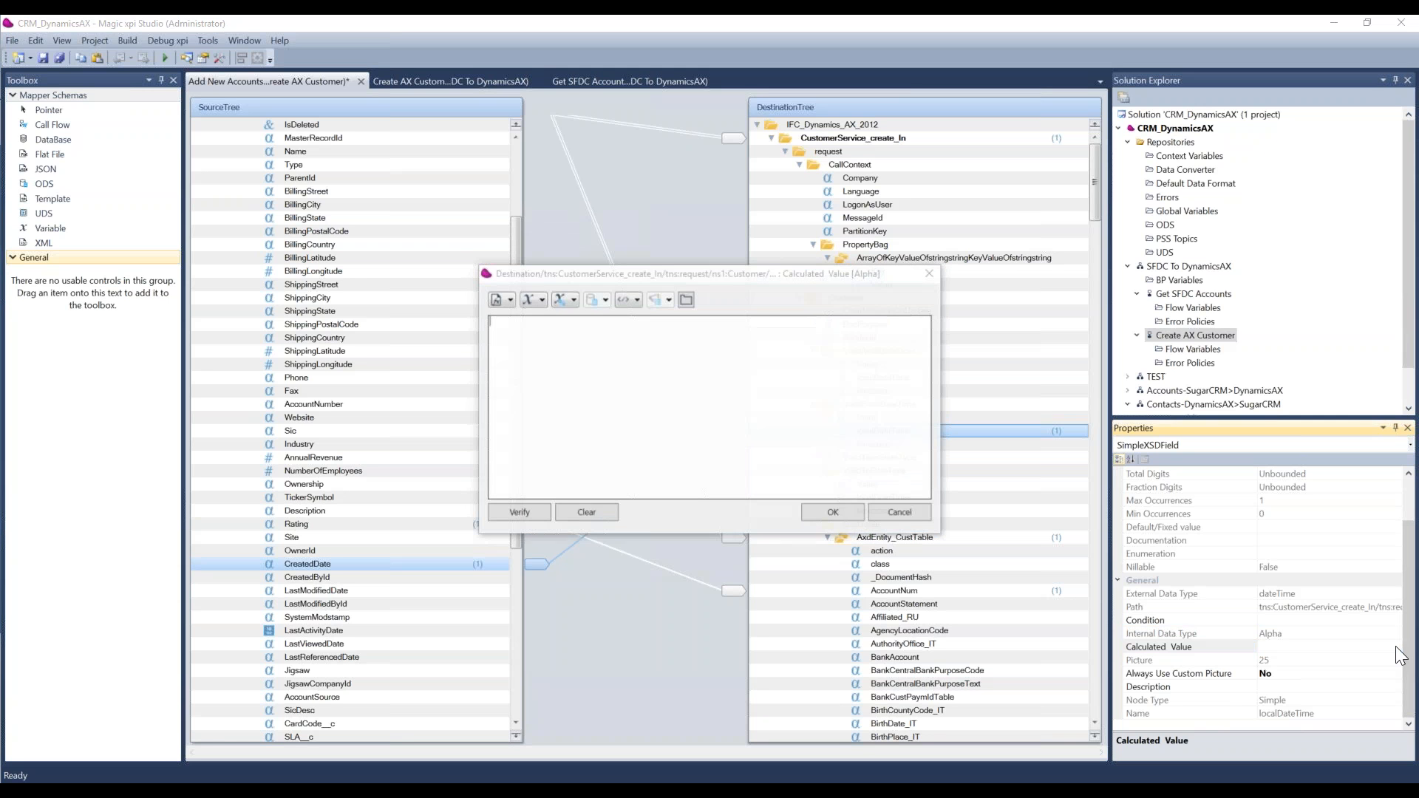
Step: Insert the GetDate function with an opening parenthesis into the Calculated Value expression of the localDateTime field
click(503, 298)
key(Down)
key(Down)
key(Down)
key(Down)
key(Down)
key(Down)
key(Down)
key(Down)
key(Down)
key(Down)
key(Down)
key(Down)
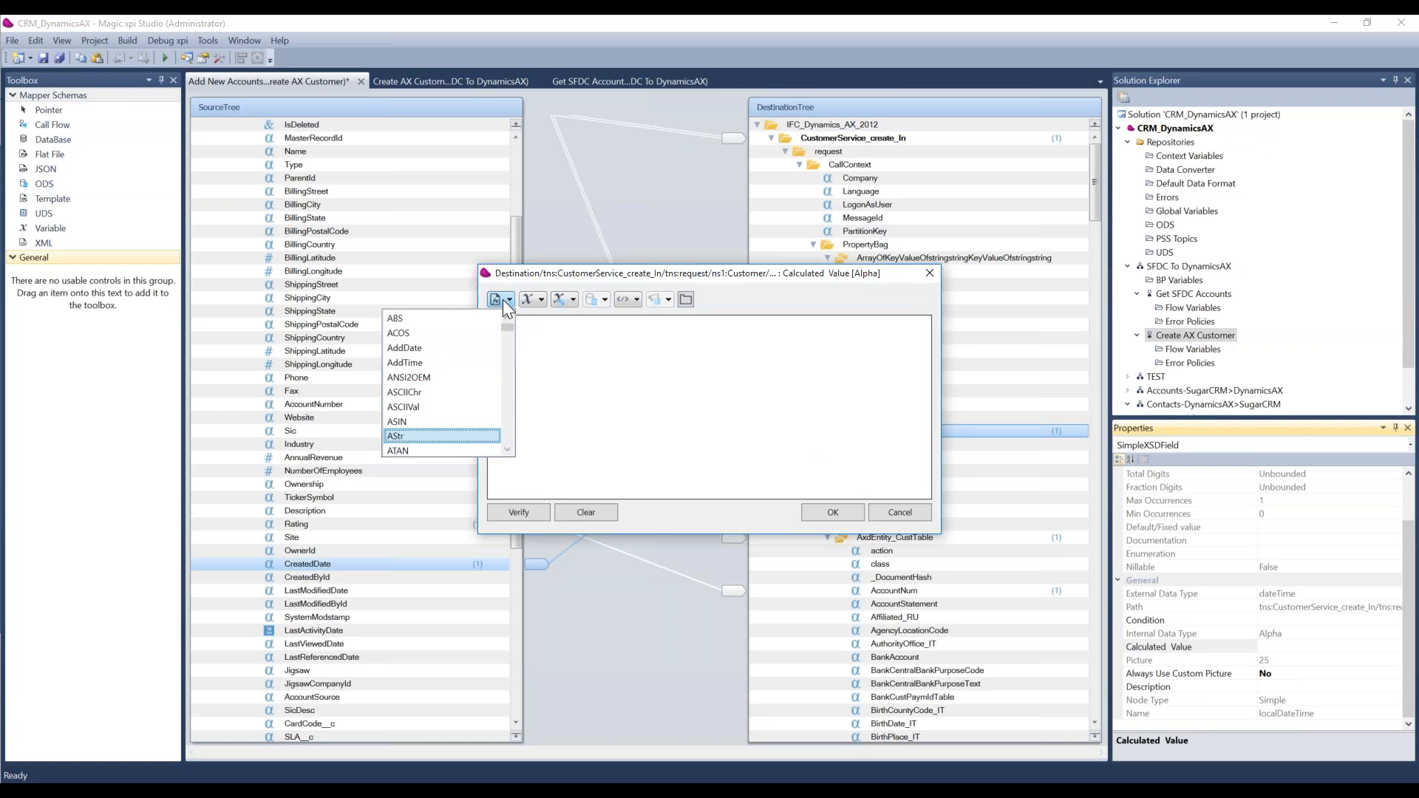
key(Down)
key(Down)
key(Down)
key(Down)
key(Down)
key(Down)
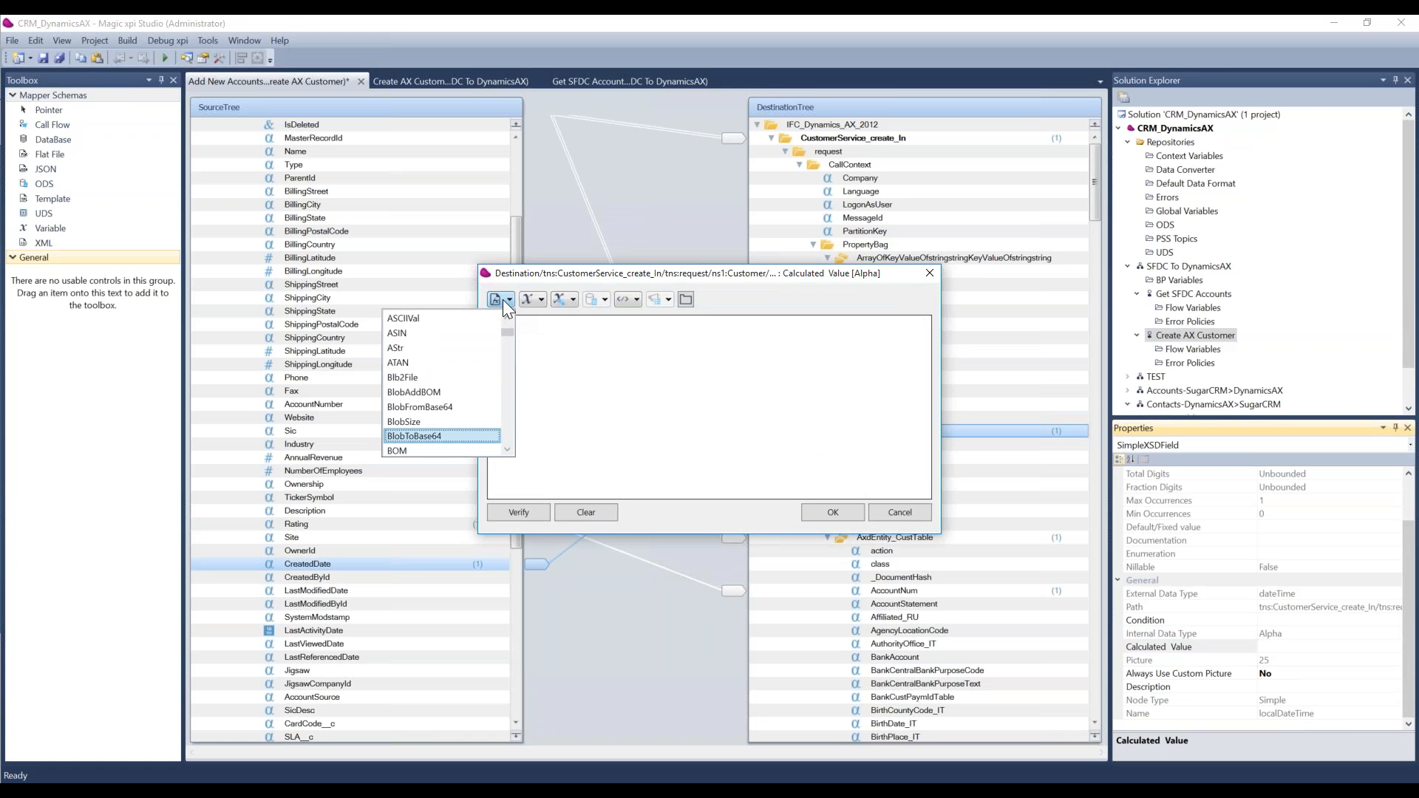
key(Down)
key(Down)
key(Down)
key(Down)
key(Down)
key(Down)
key(Down)
key(Down)
key(Down)
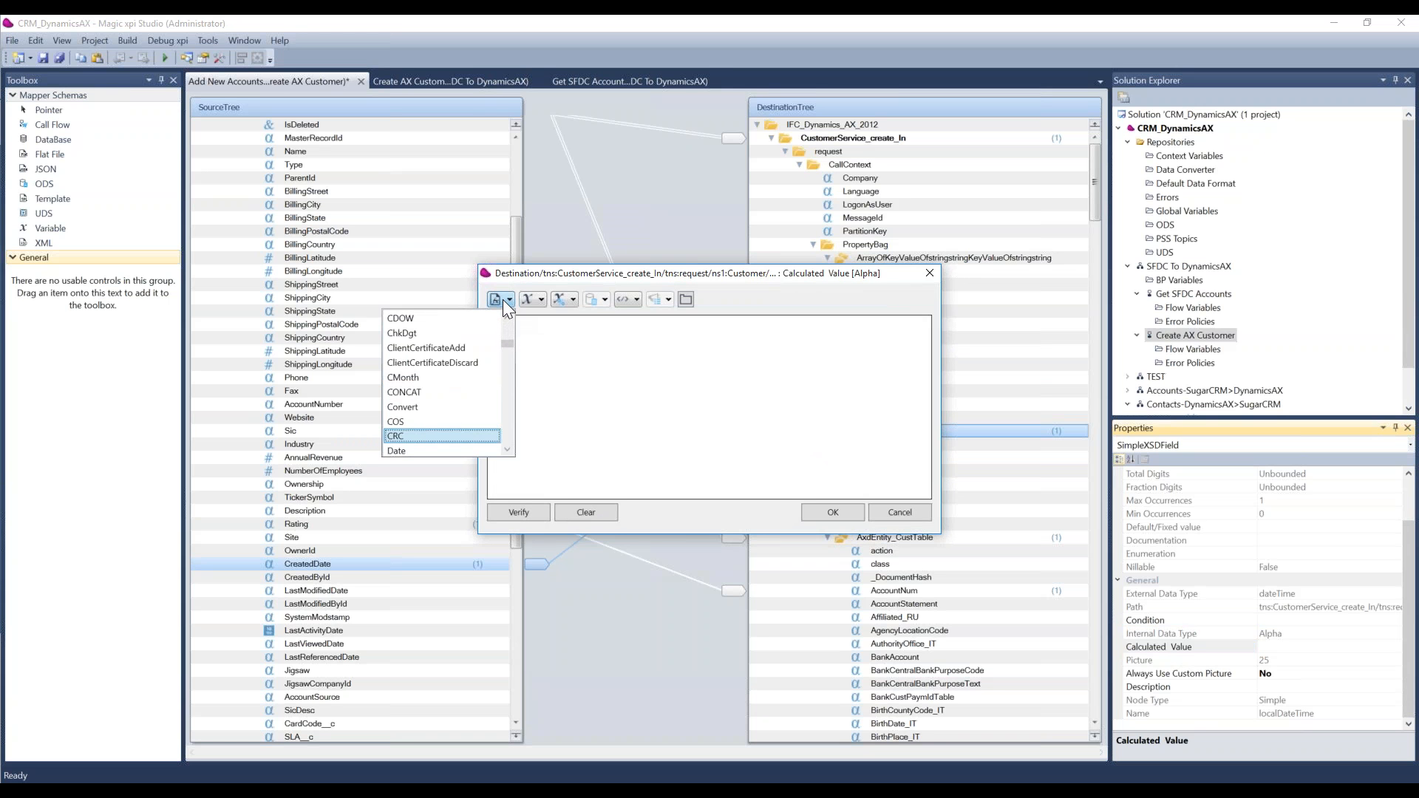
key(Down)
key(Down)
key(Down)
key(Down)
key(Down)
key(Down)
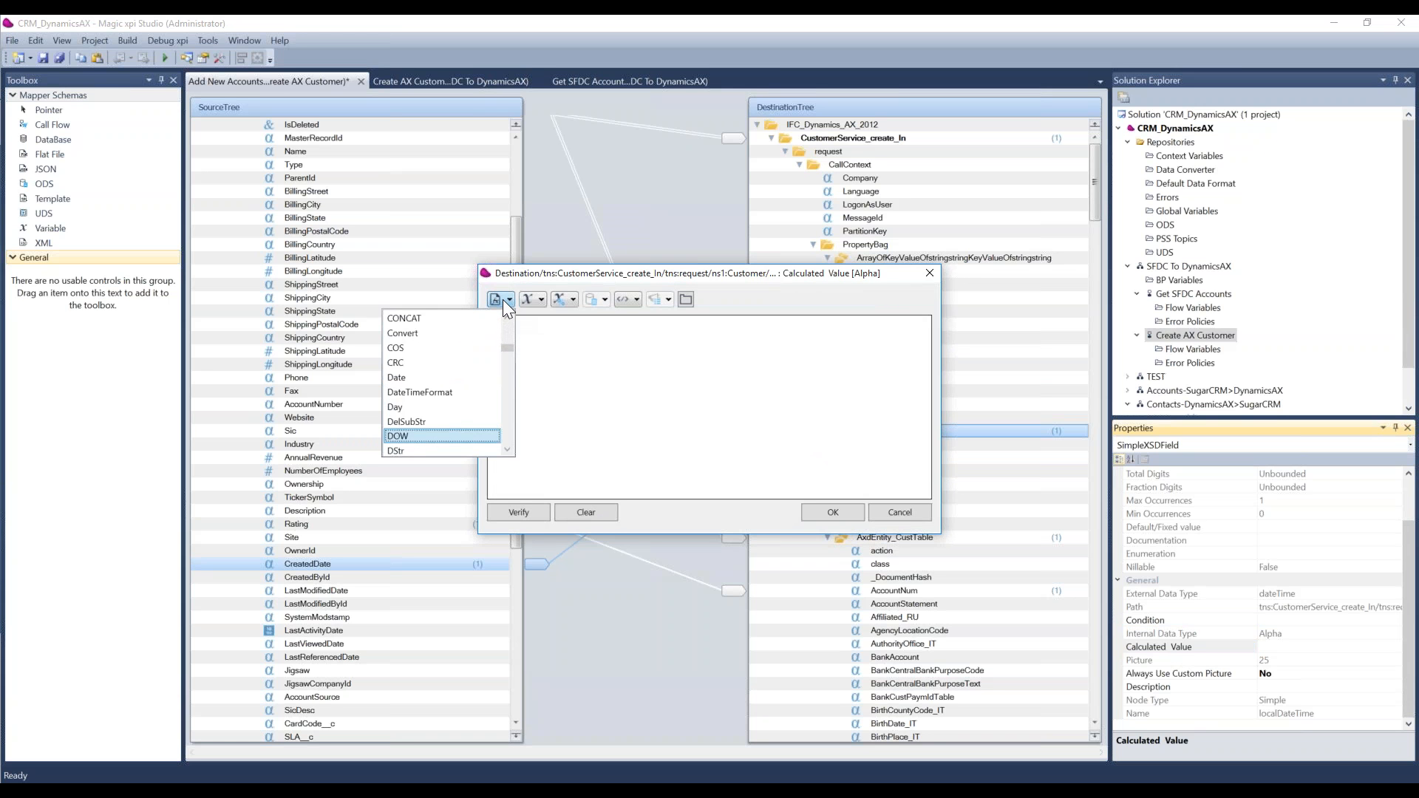
key(Down)
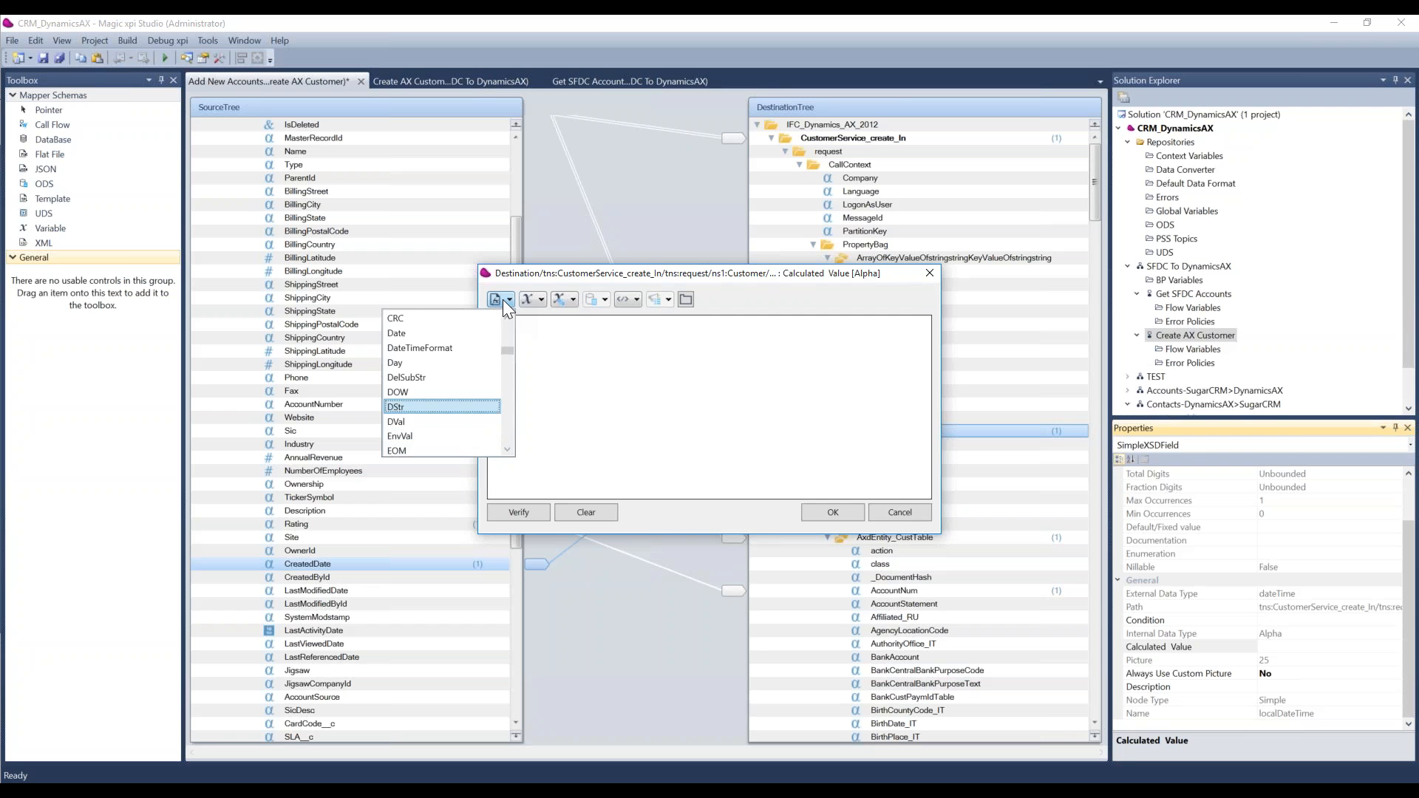
key(Down)
key(Down)
key(Down)
key(Down)
key(Down)
key(Down)
key(Down)
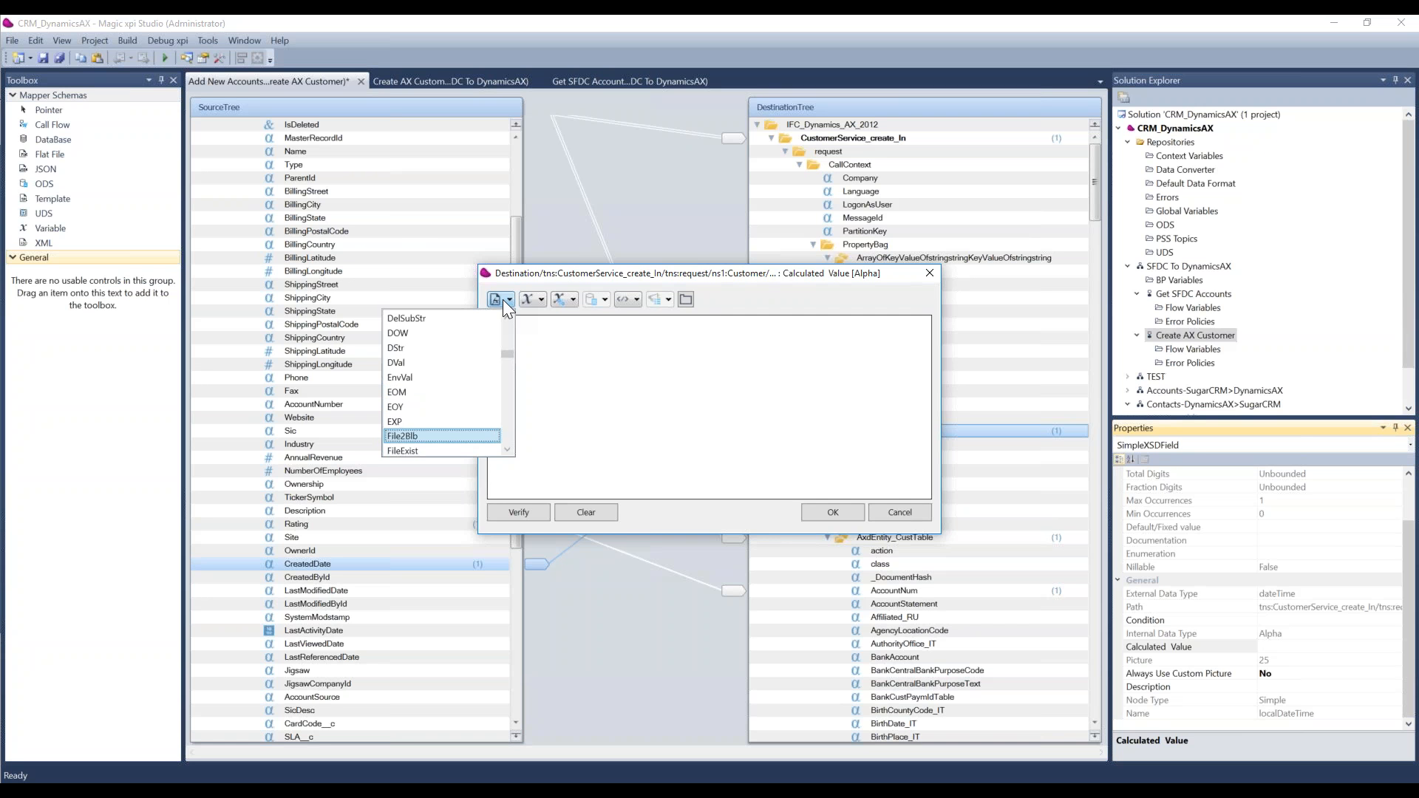
key(Down)
key(Down)
key(Down)
key(Down)
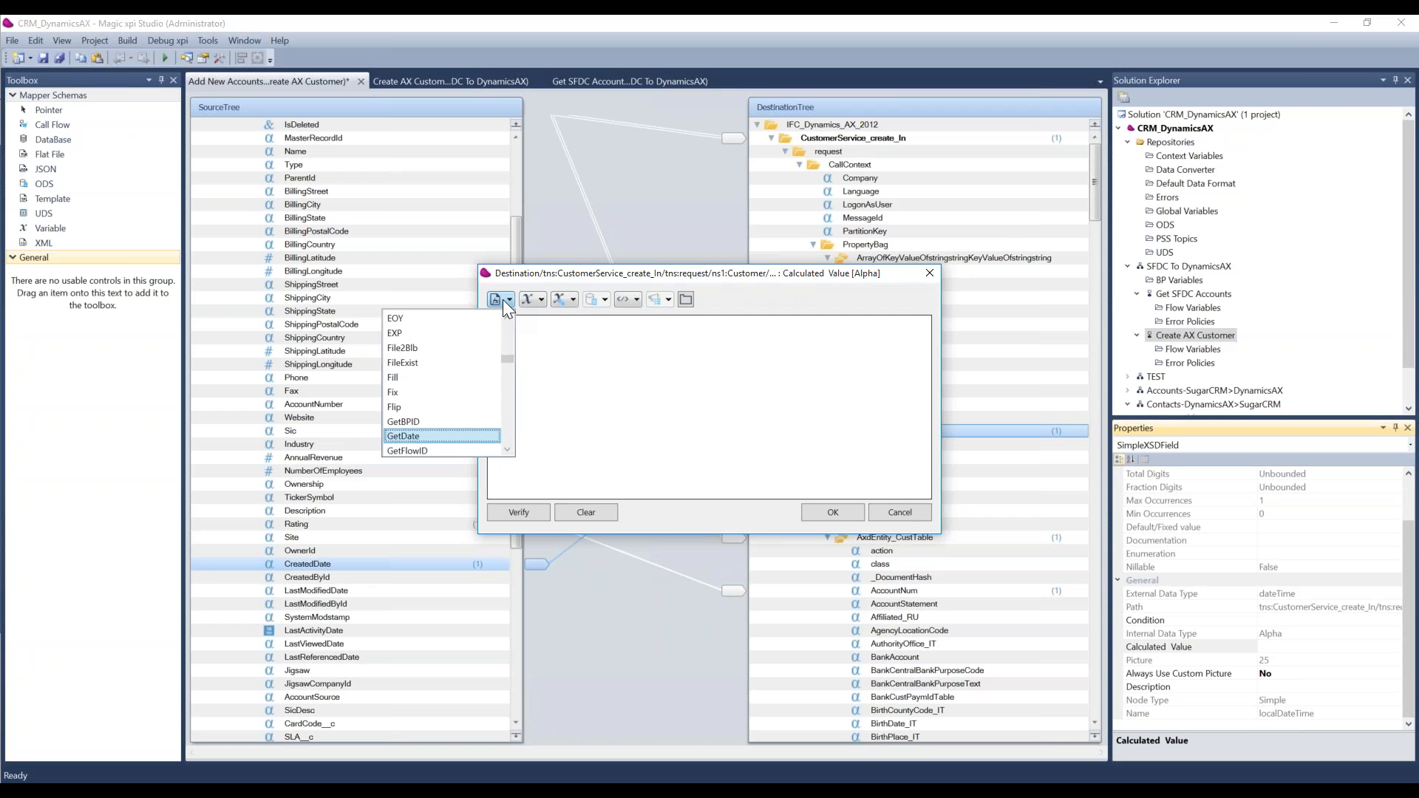
click(426, 437)
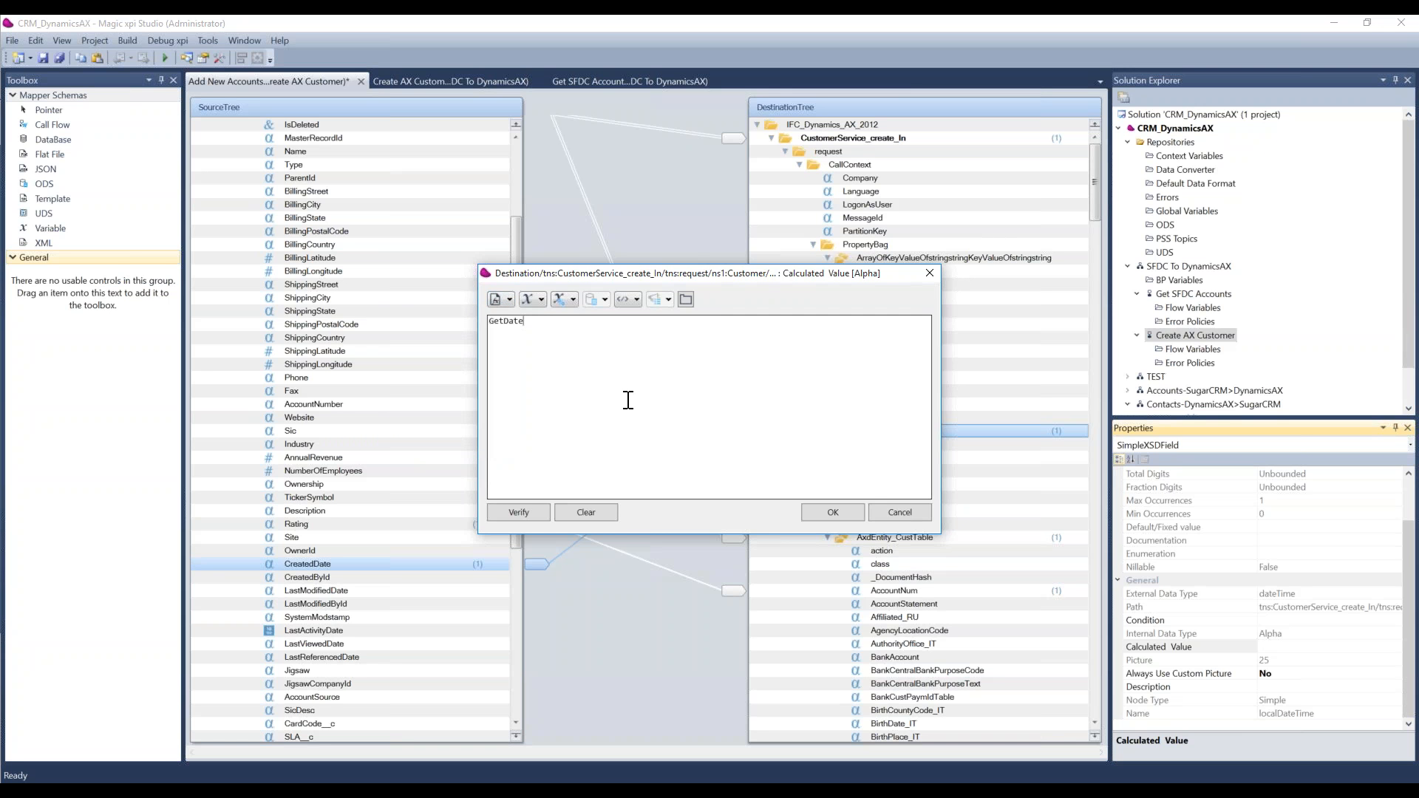
text(()
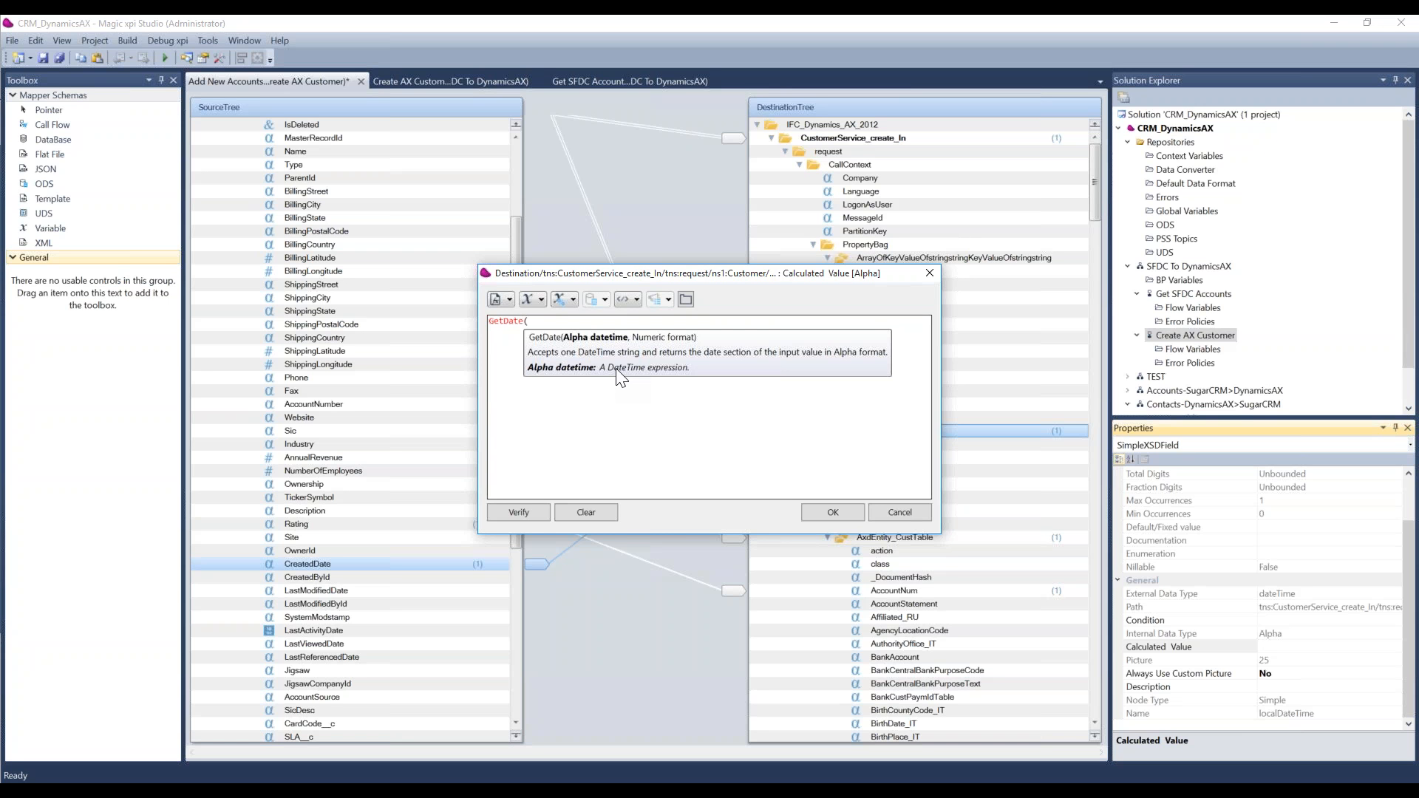
Step: Add the CreatedDate source field as GetDate's first argument, followed by a comma, and cancel the expression
click(637, 299)
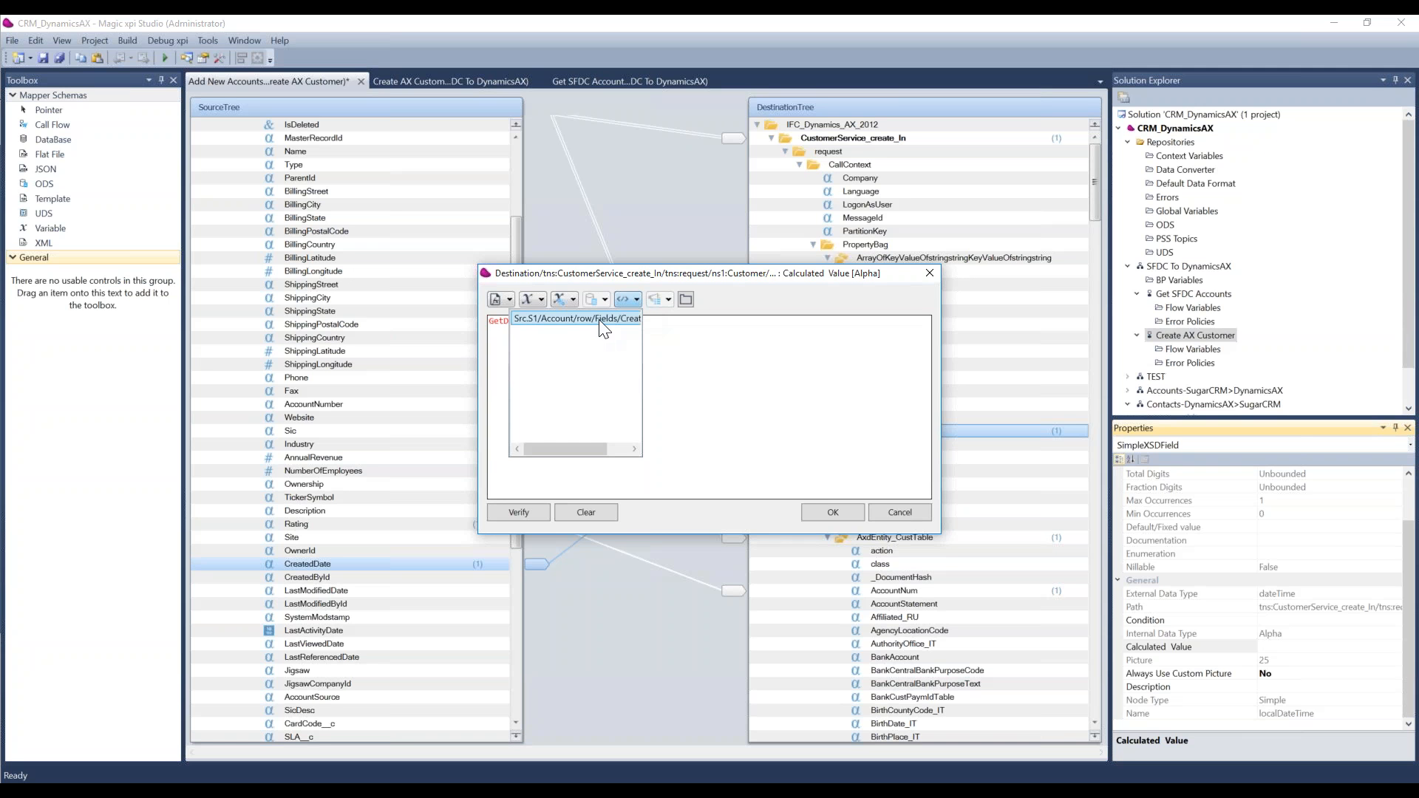
click(605, 330)
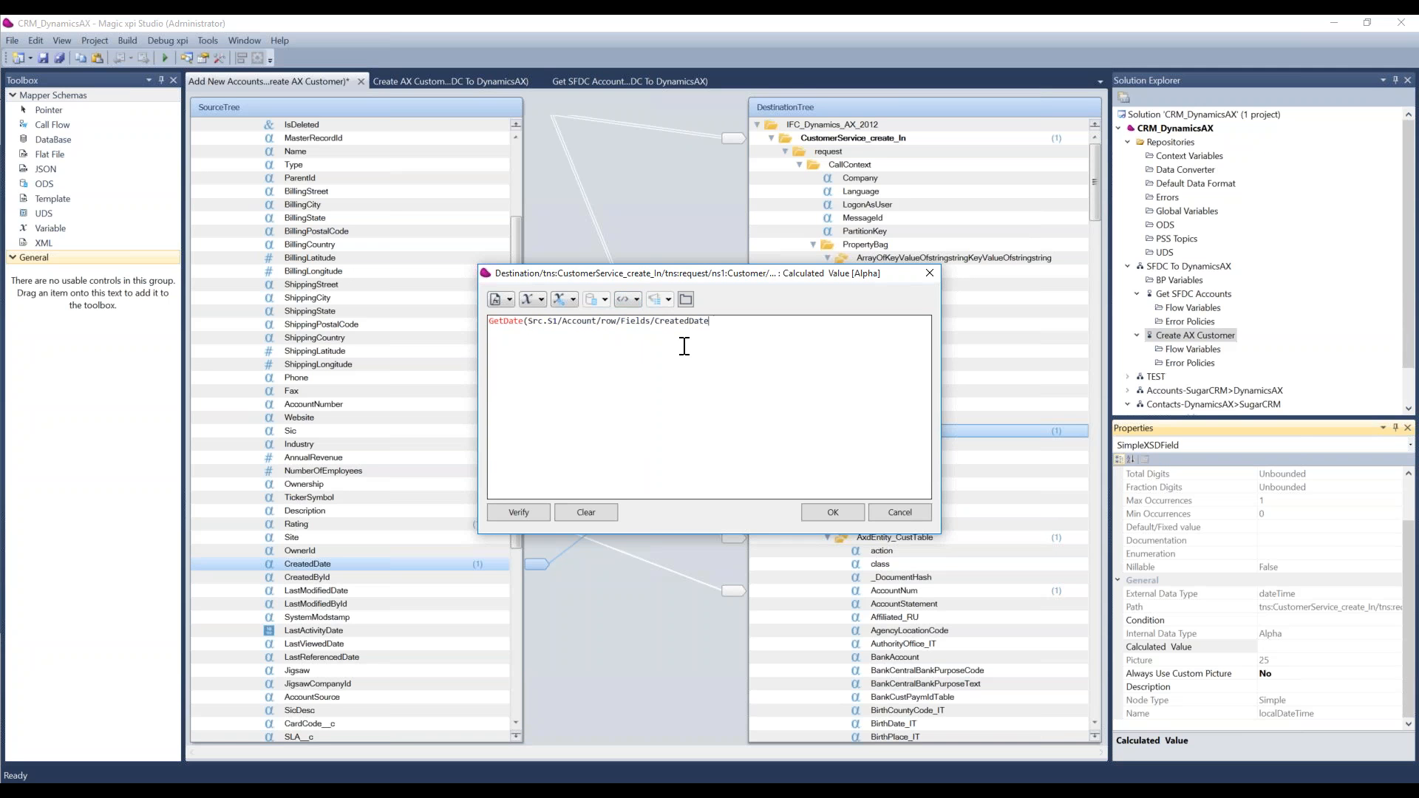
text(<)
key(BackSpace)
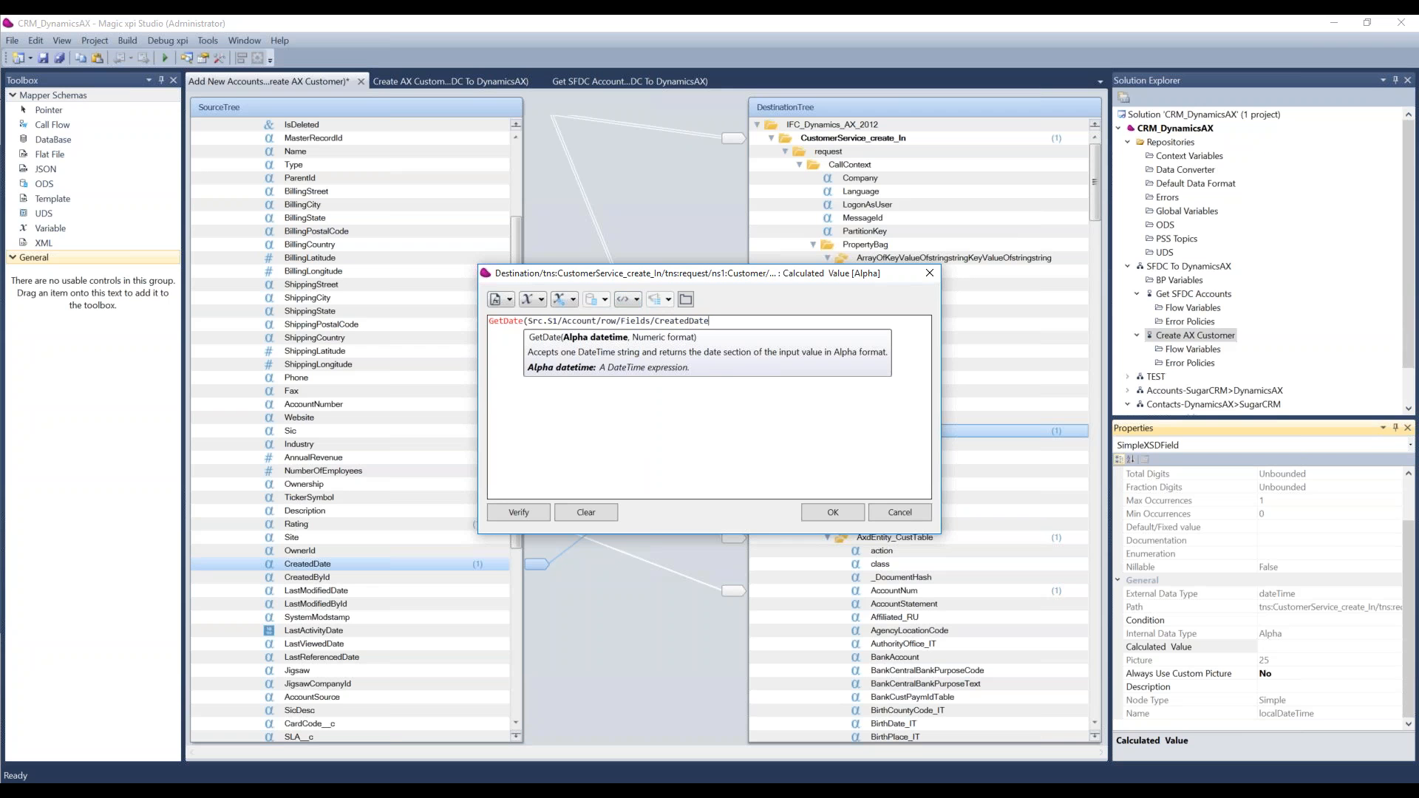
text(,)
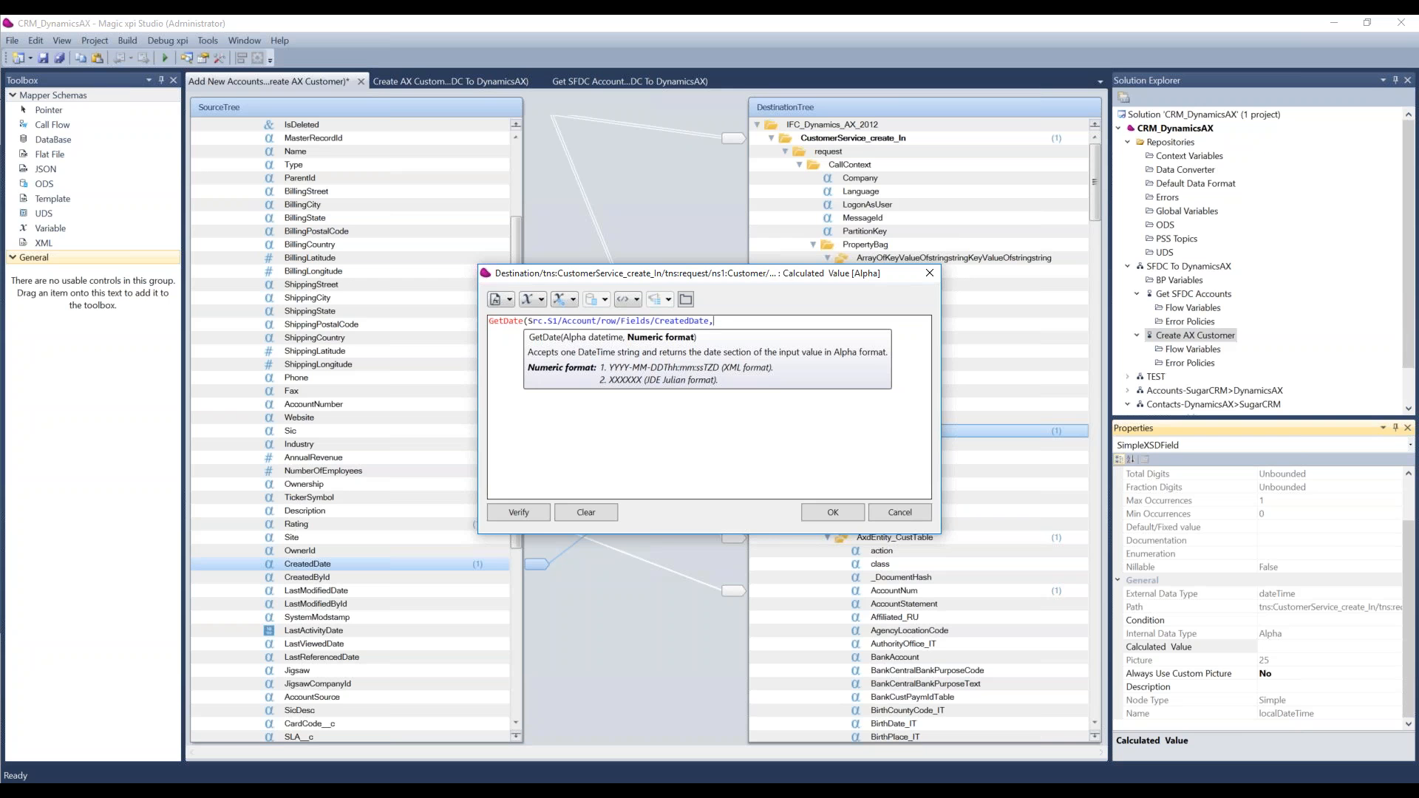
click(897, 516)
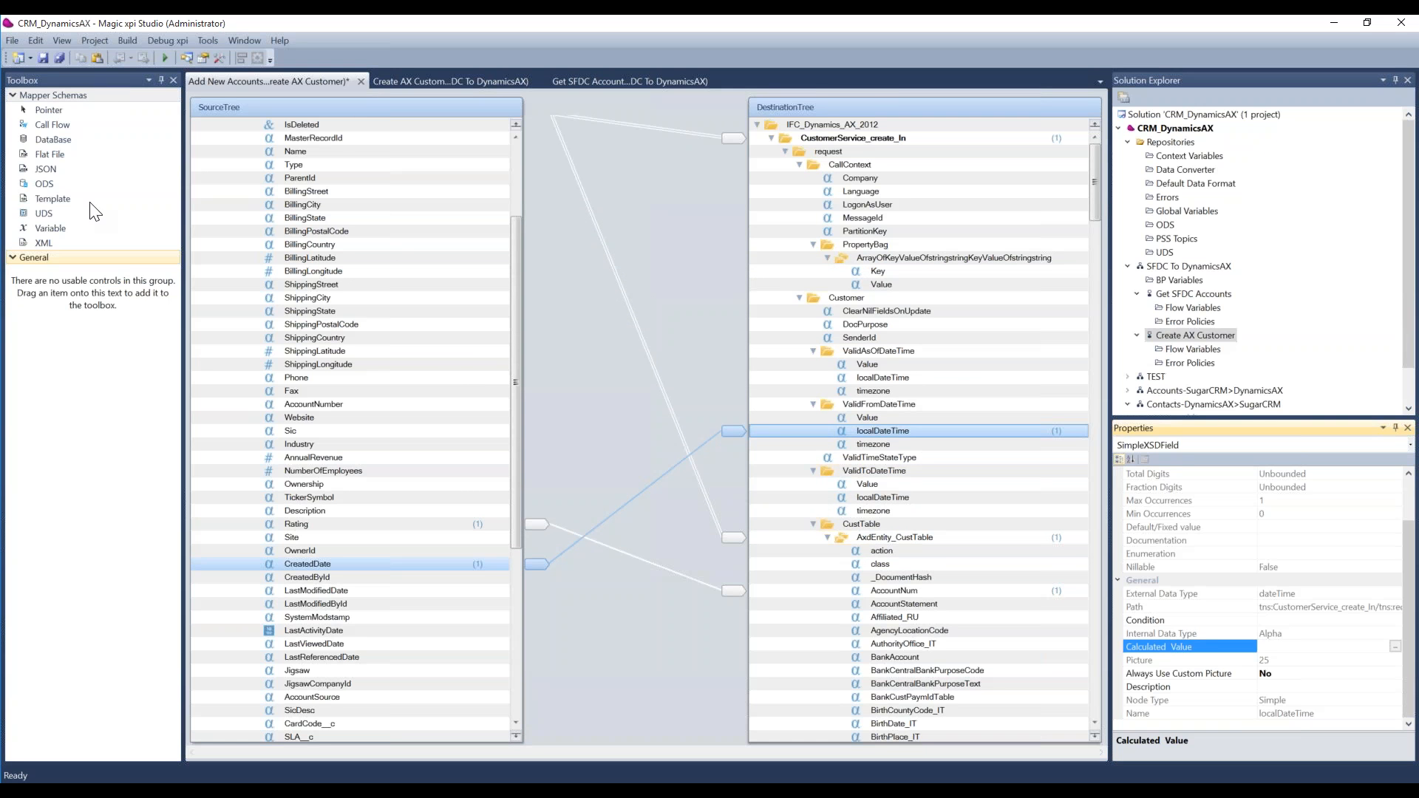
Step: Switch to Magic Monitor in the browser, list projects of all statuses and view the flows of MUC_2016
right_click(45, 171)
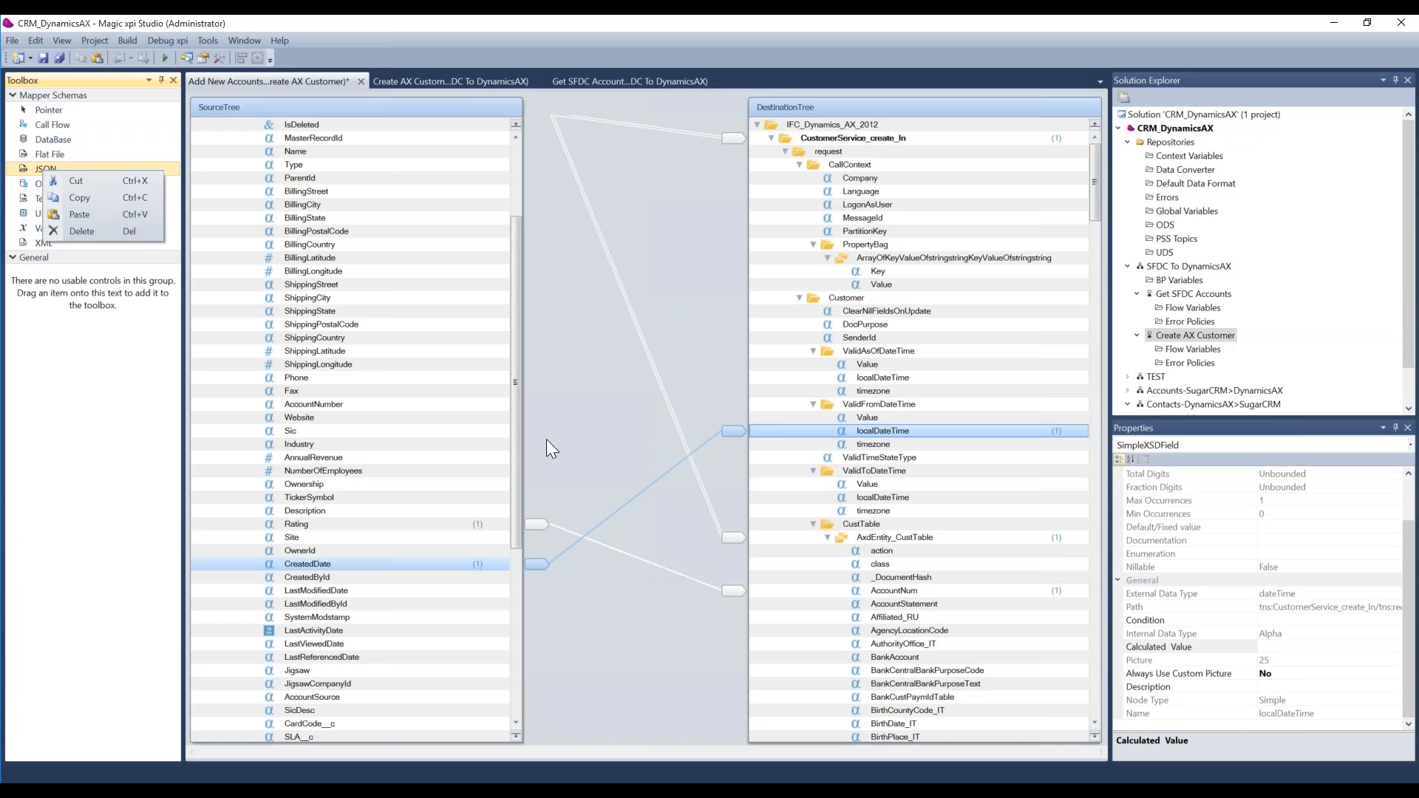
click(359, 783)
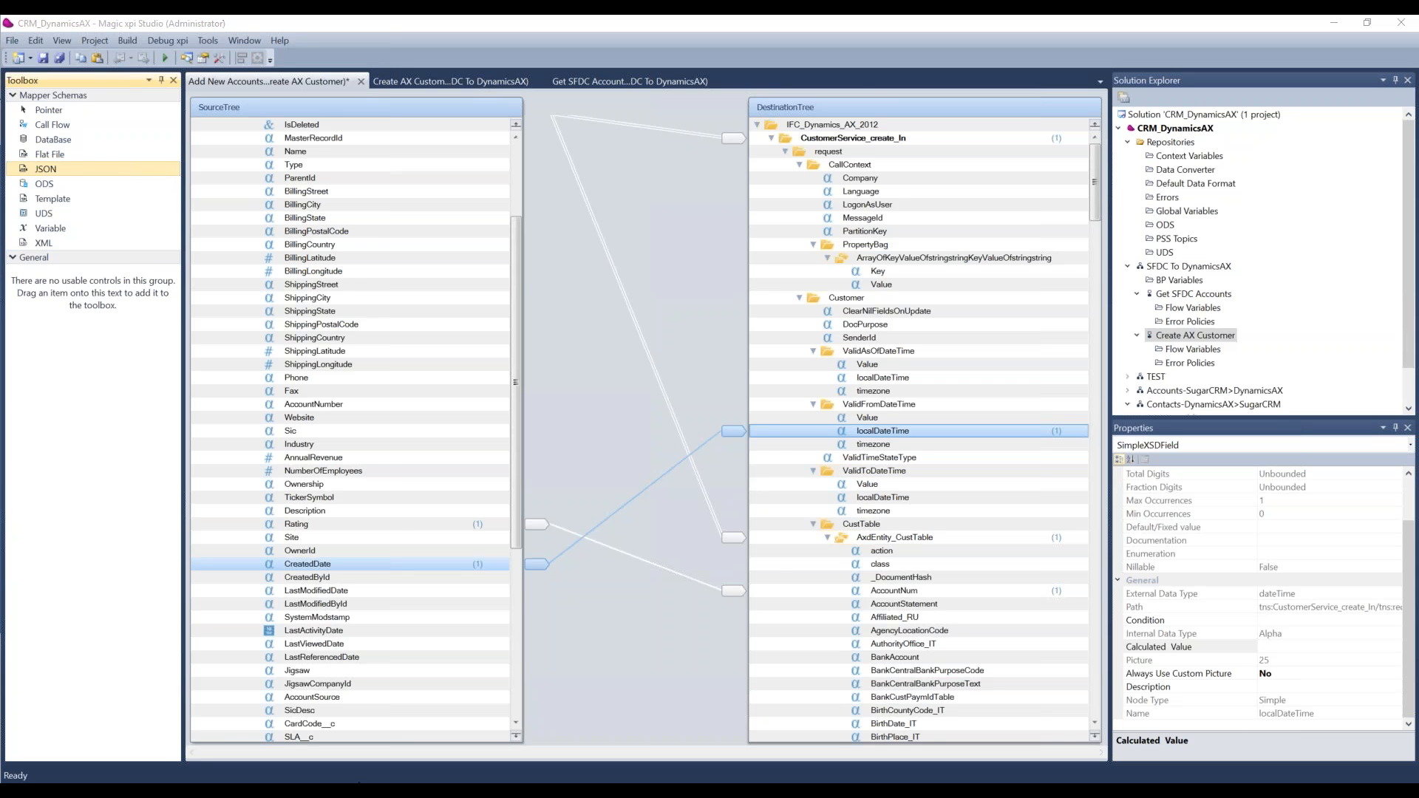
click(547, 685)
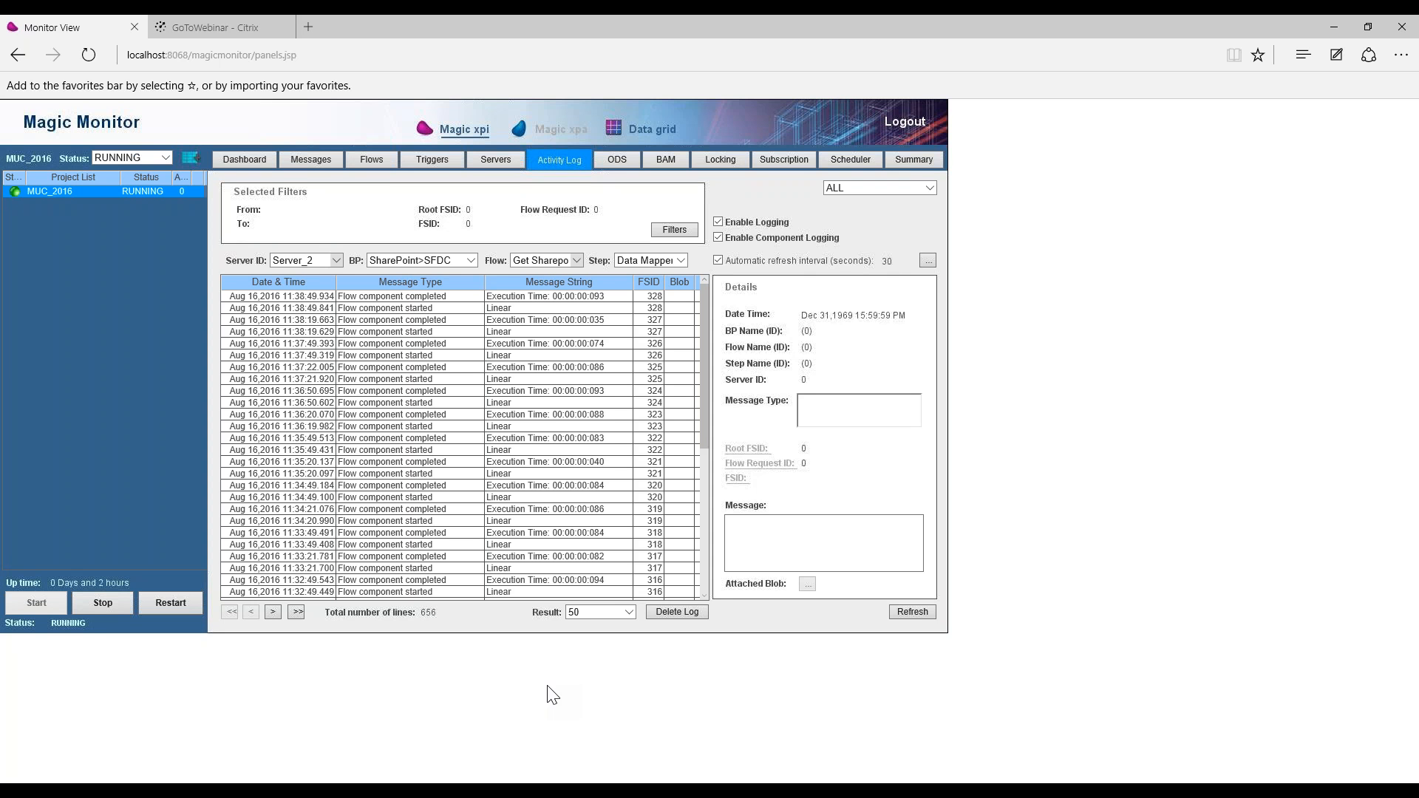
click(163, 158)
click(146, 148)
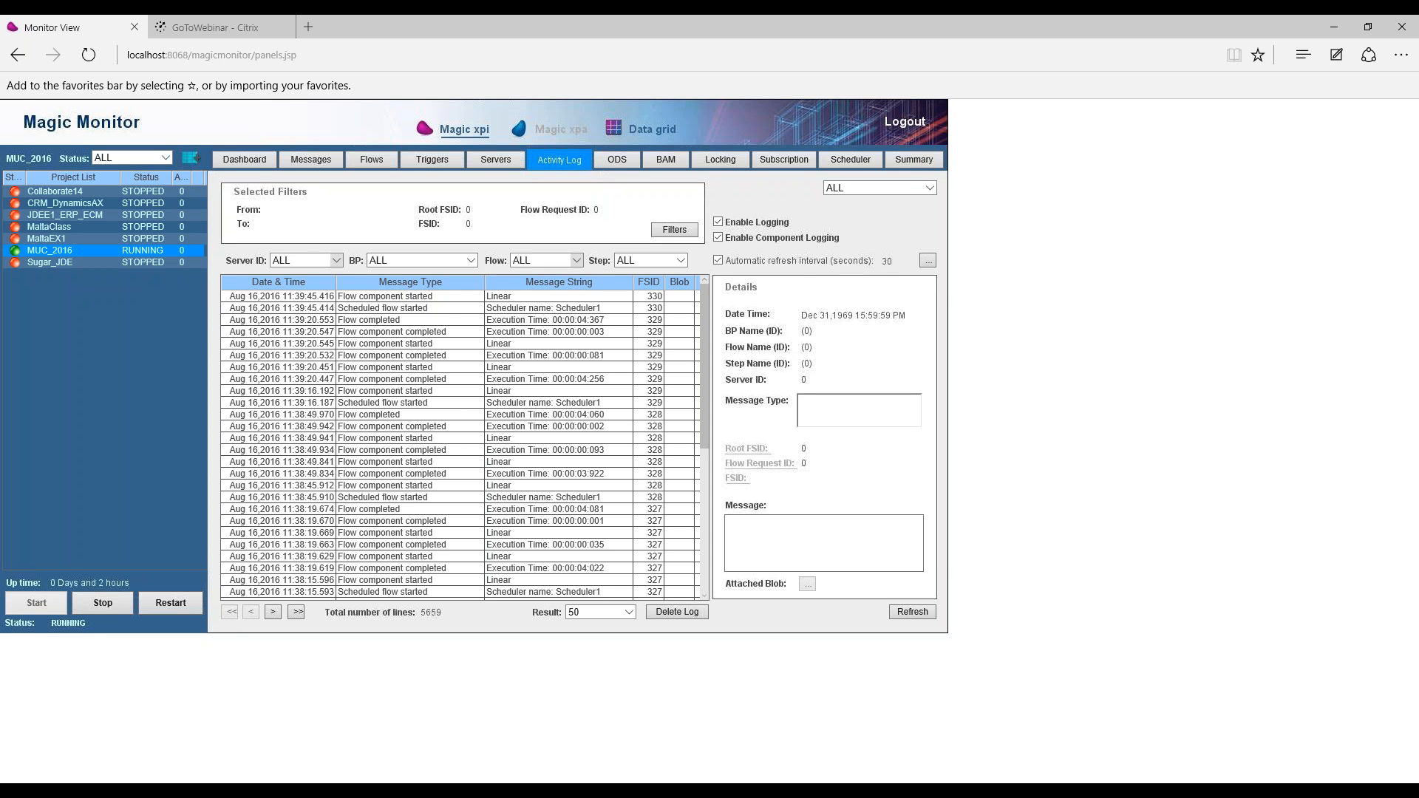
click(309, 158)
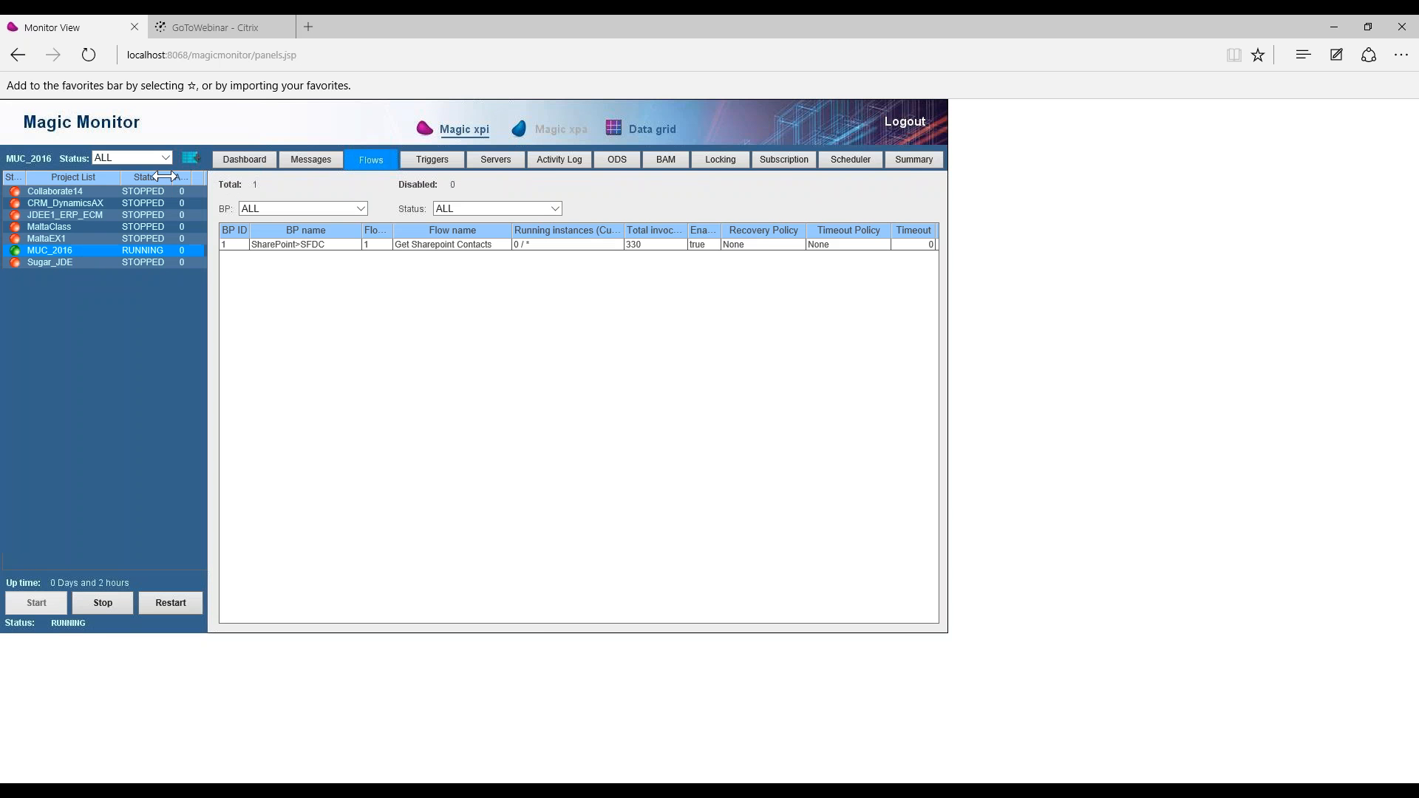
Step: Show only RUNNING projects and filter the Activity Log by business process SharePoint>SFDC and flow Get Sharepoint Contacts
click(165, 158)
click(153, 168)
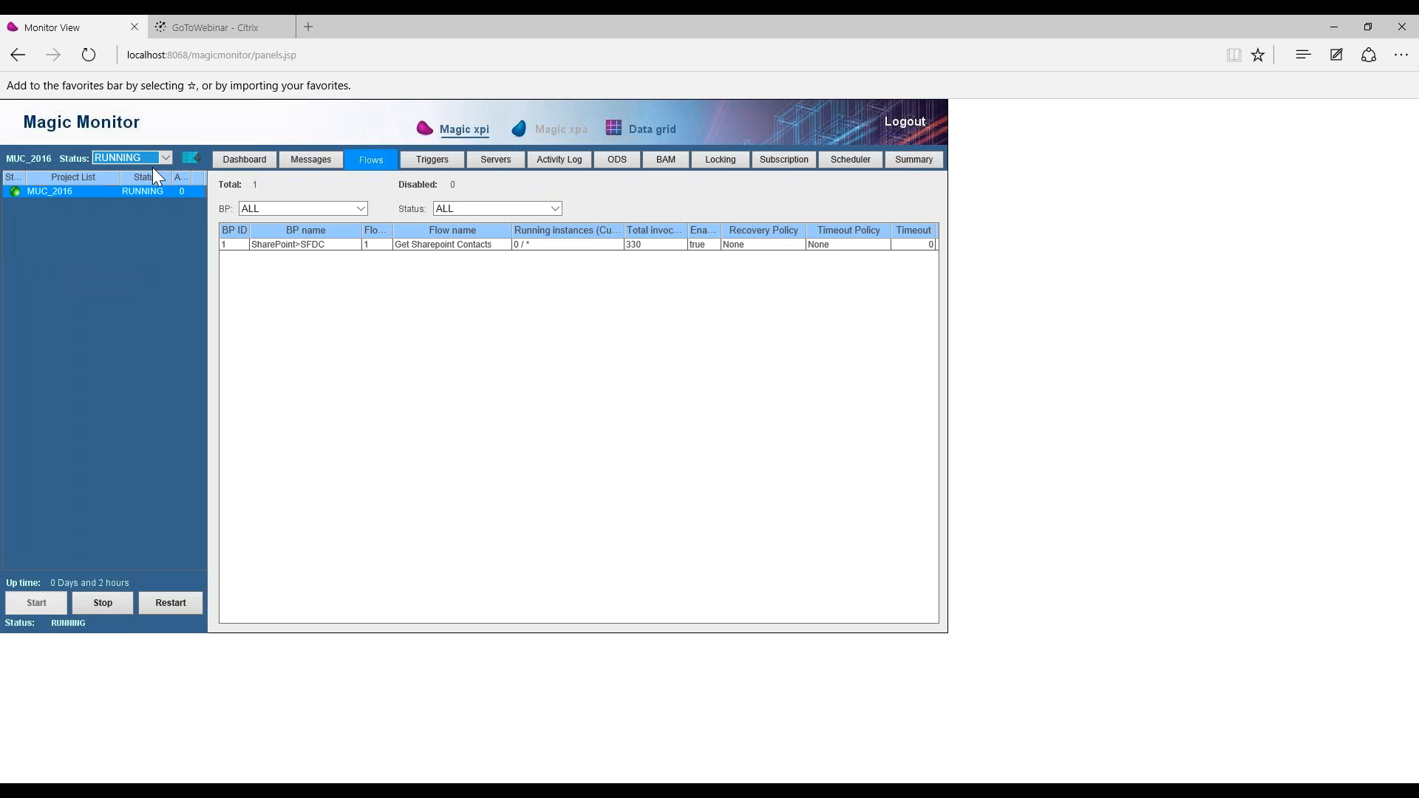
click(570, 162)
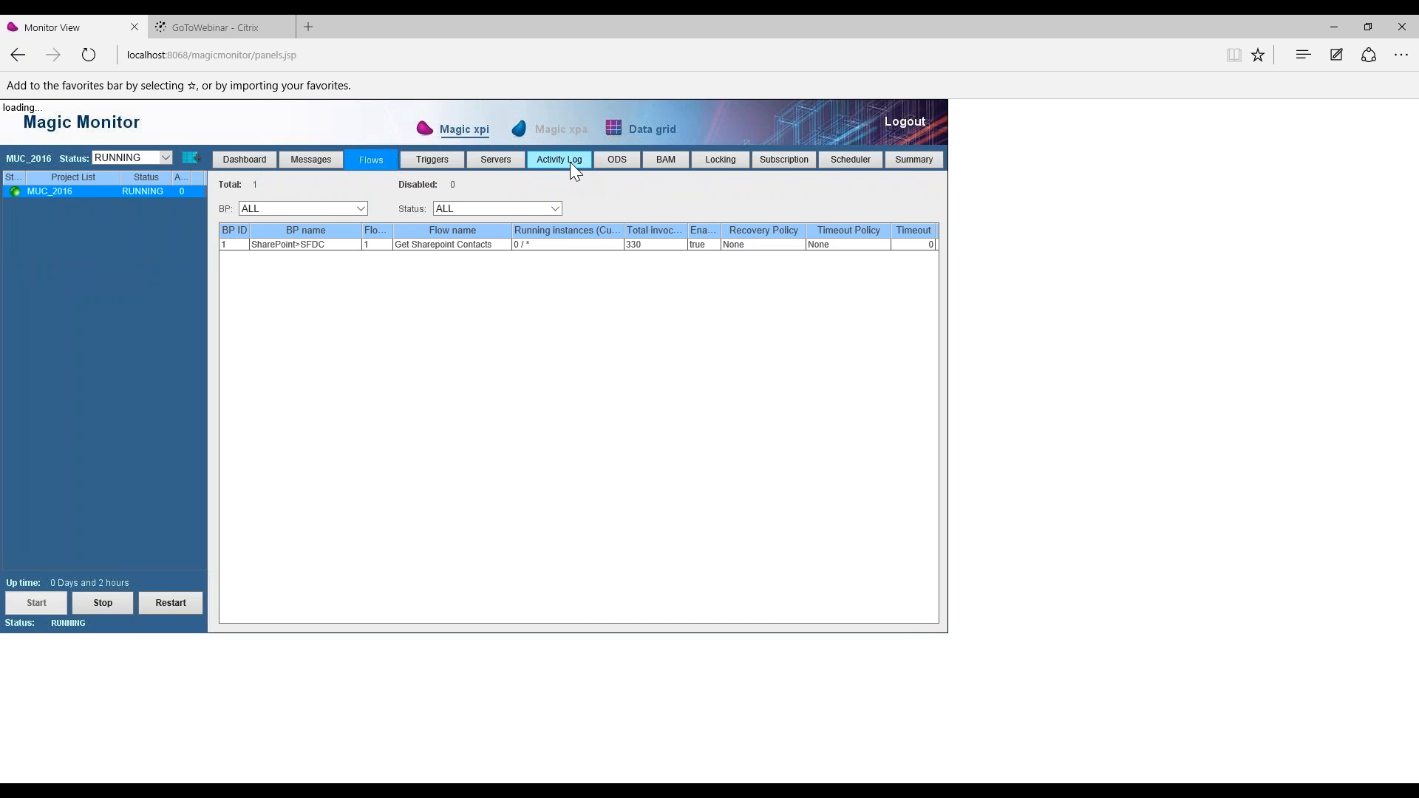
click(419, 261)
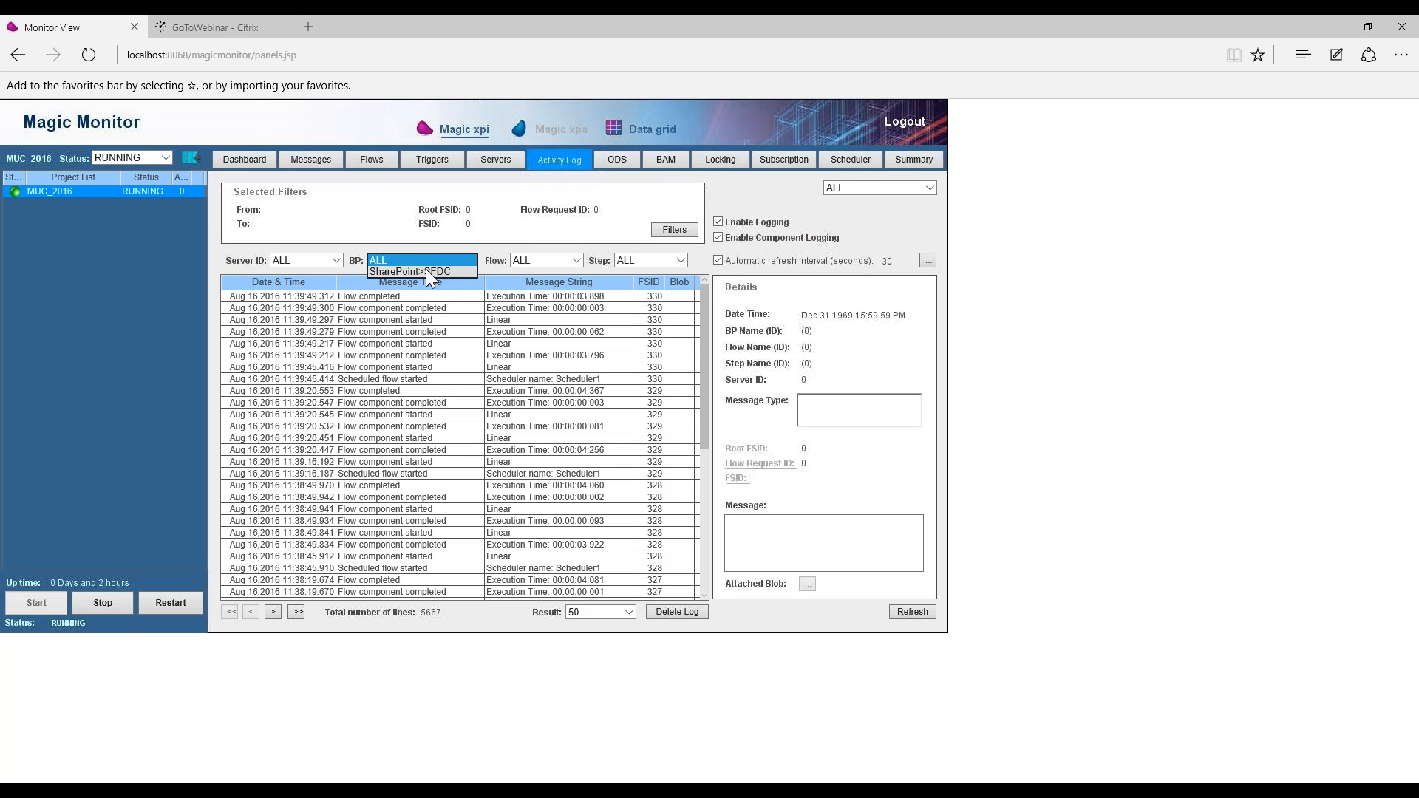
click(426, 269)
click(559, 260)
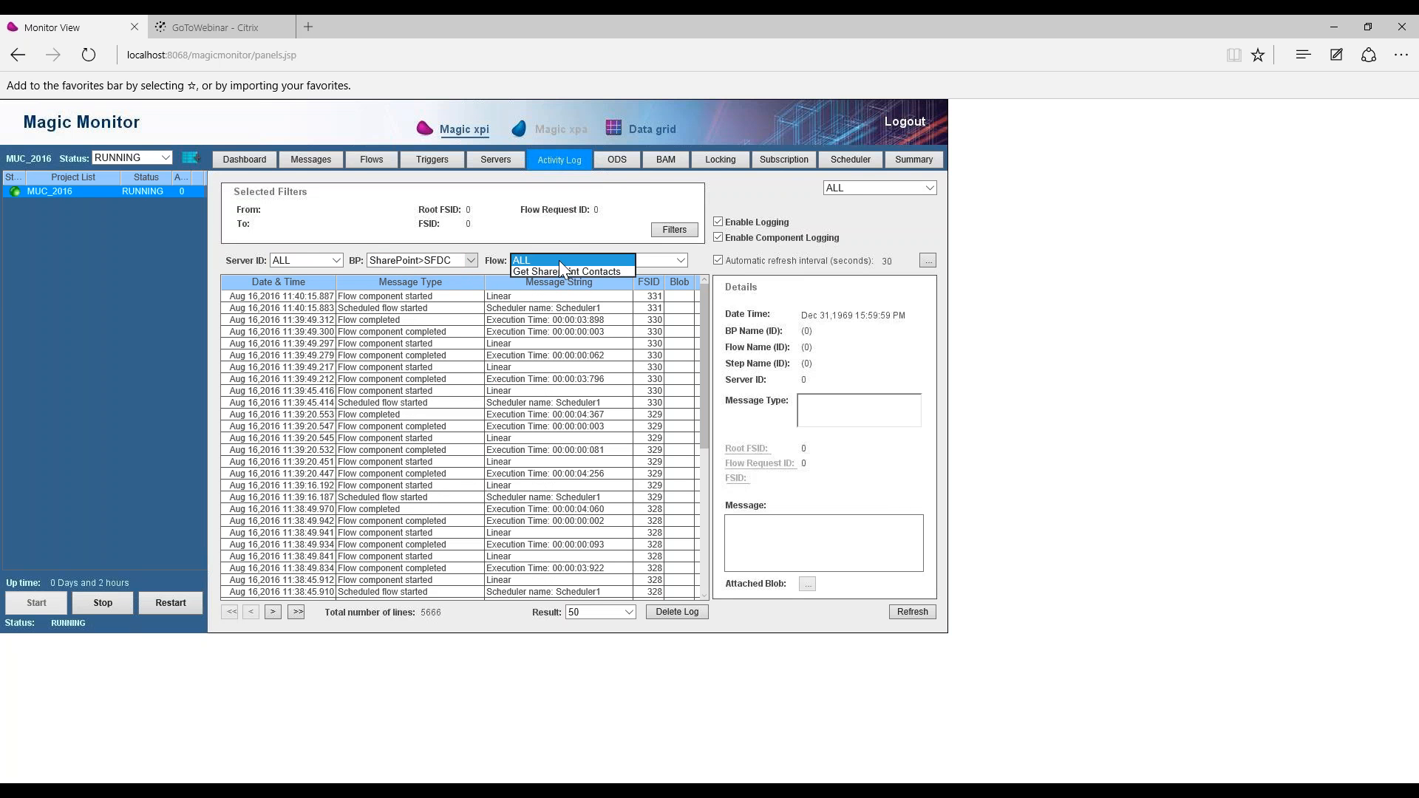
click(562, 272)
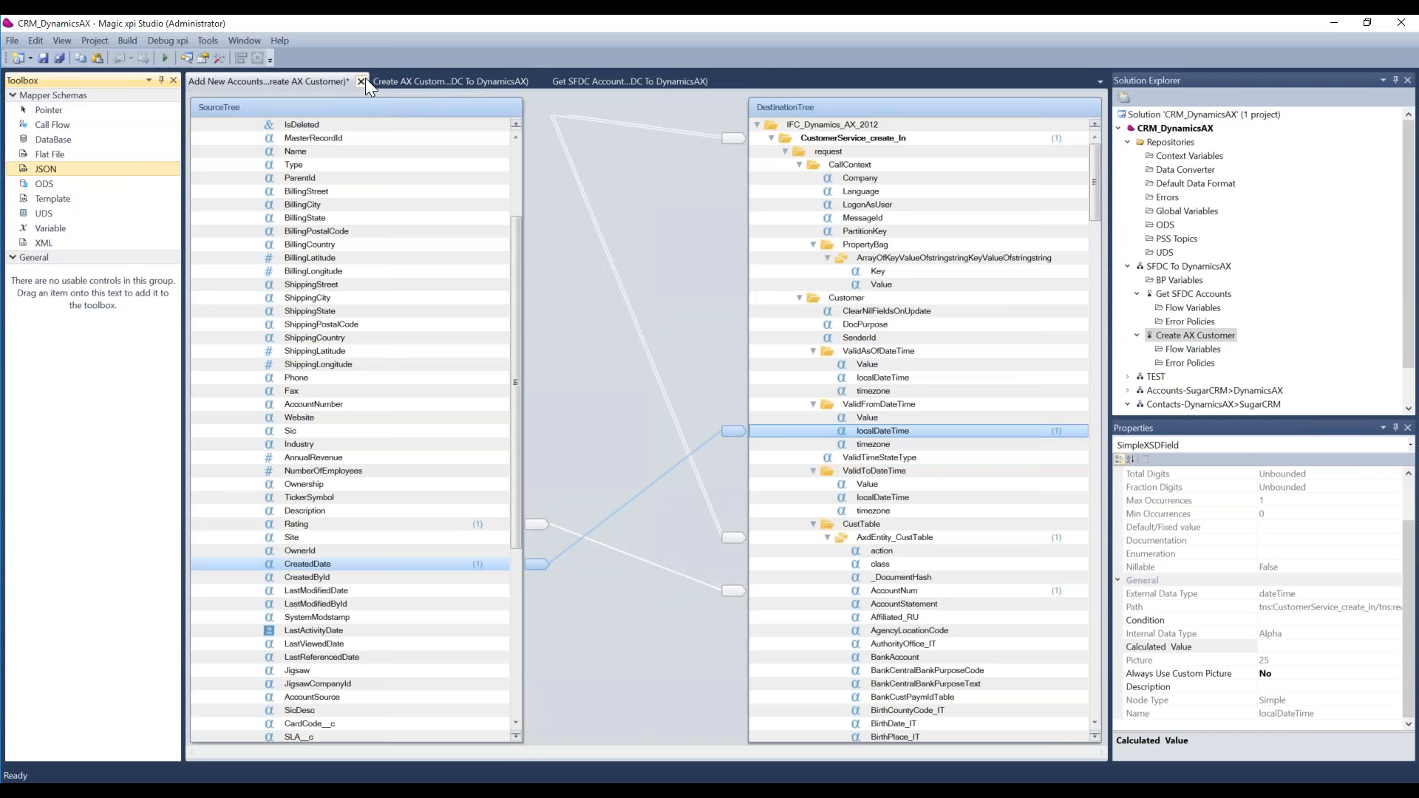
Step: Close the Add New Accounts to AX mapping in Magic xpi Studio and discard its changes
click(361, 81)
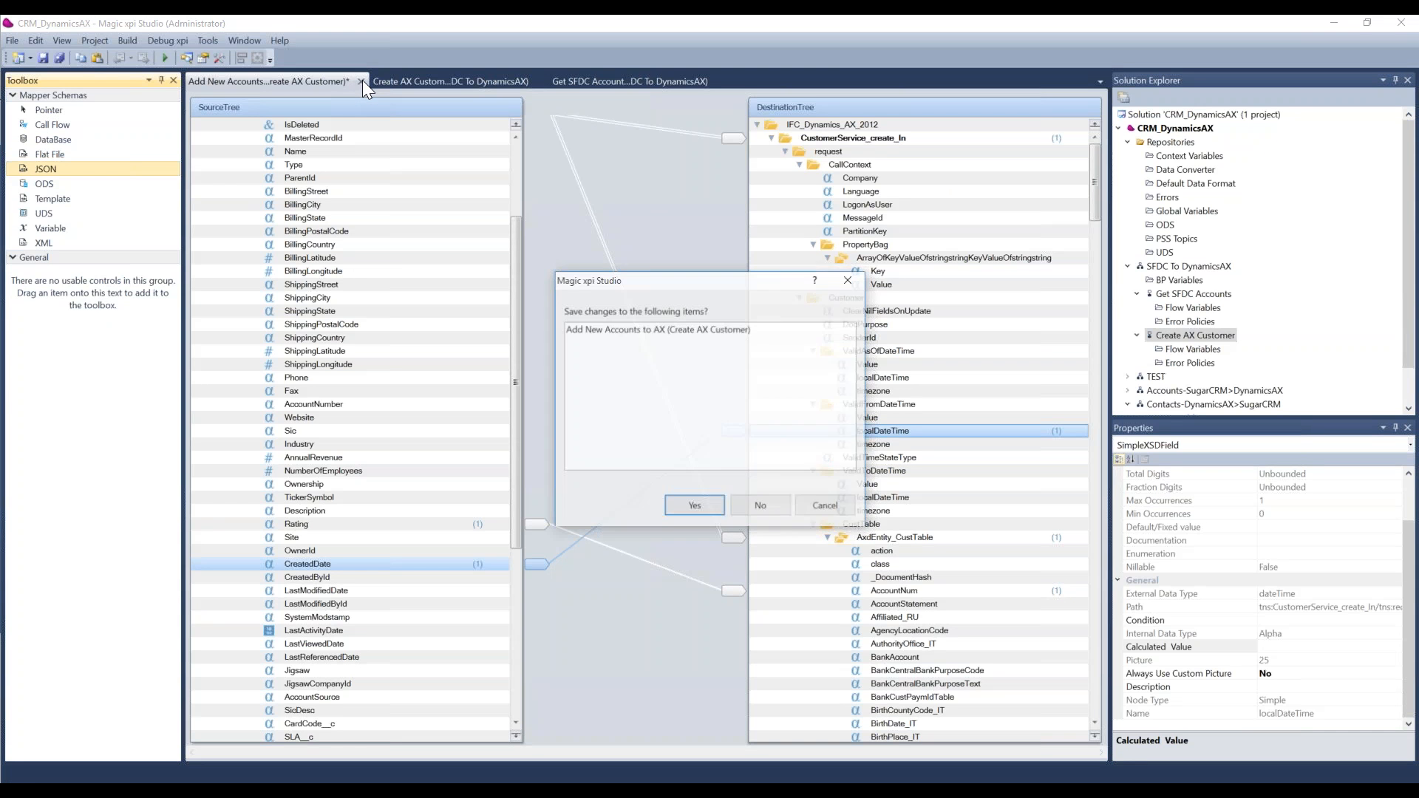
click(782, 503)
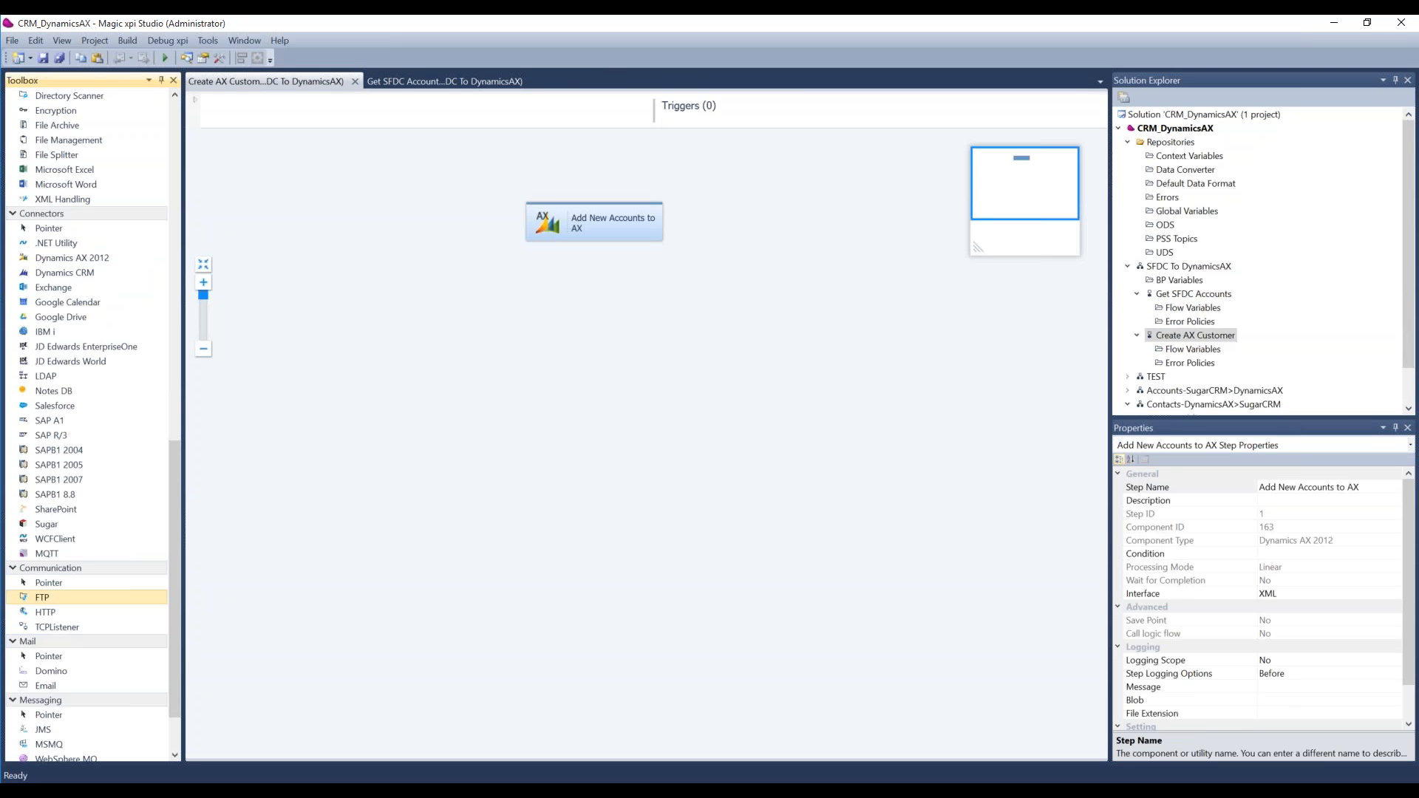
Step: Look through the component toolbox, from the communication and connector components to the file management, utility and trigger groups
click(55, 615)
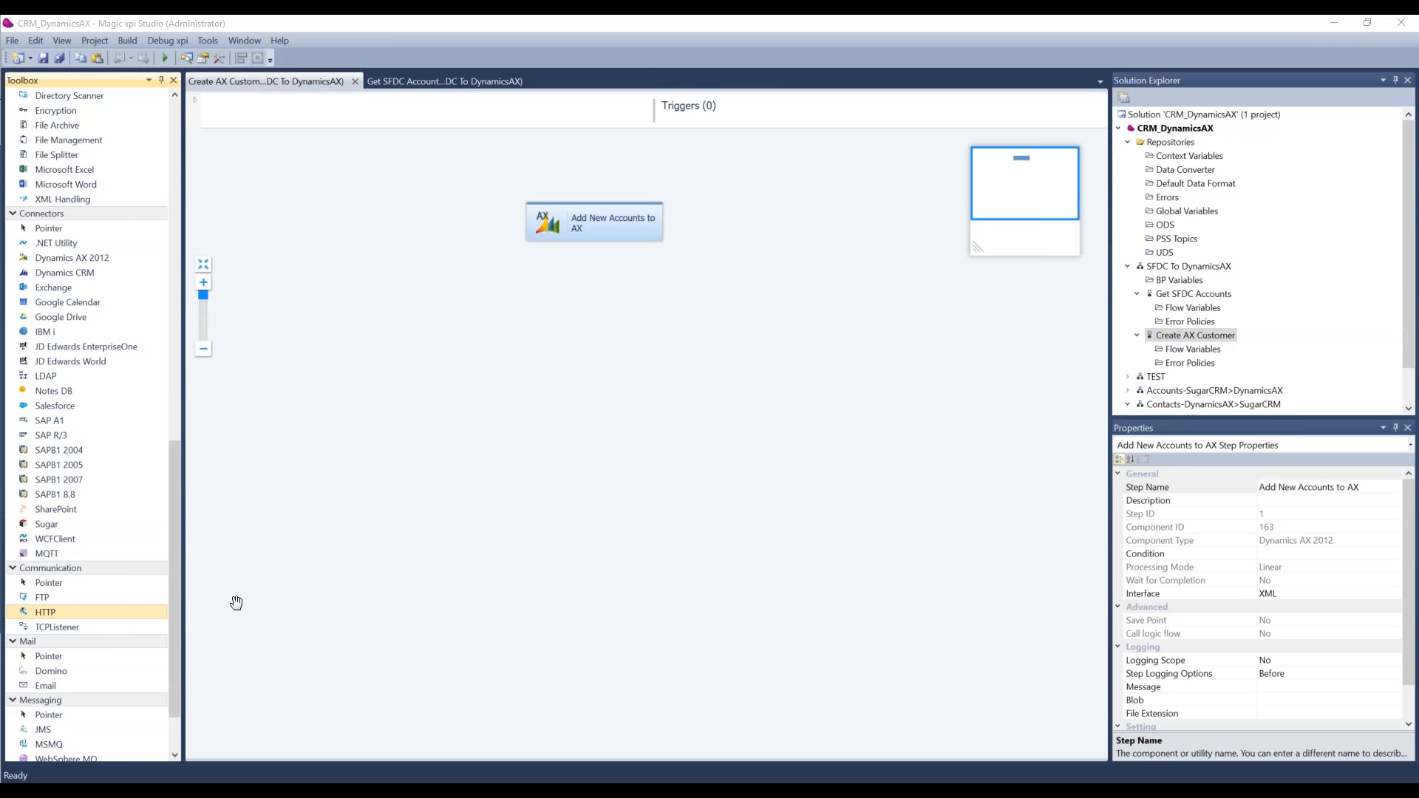
drag(171, 589, 163, 511)
scroll(158, 495, up, 3)
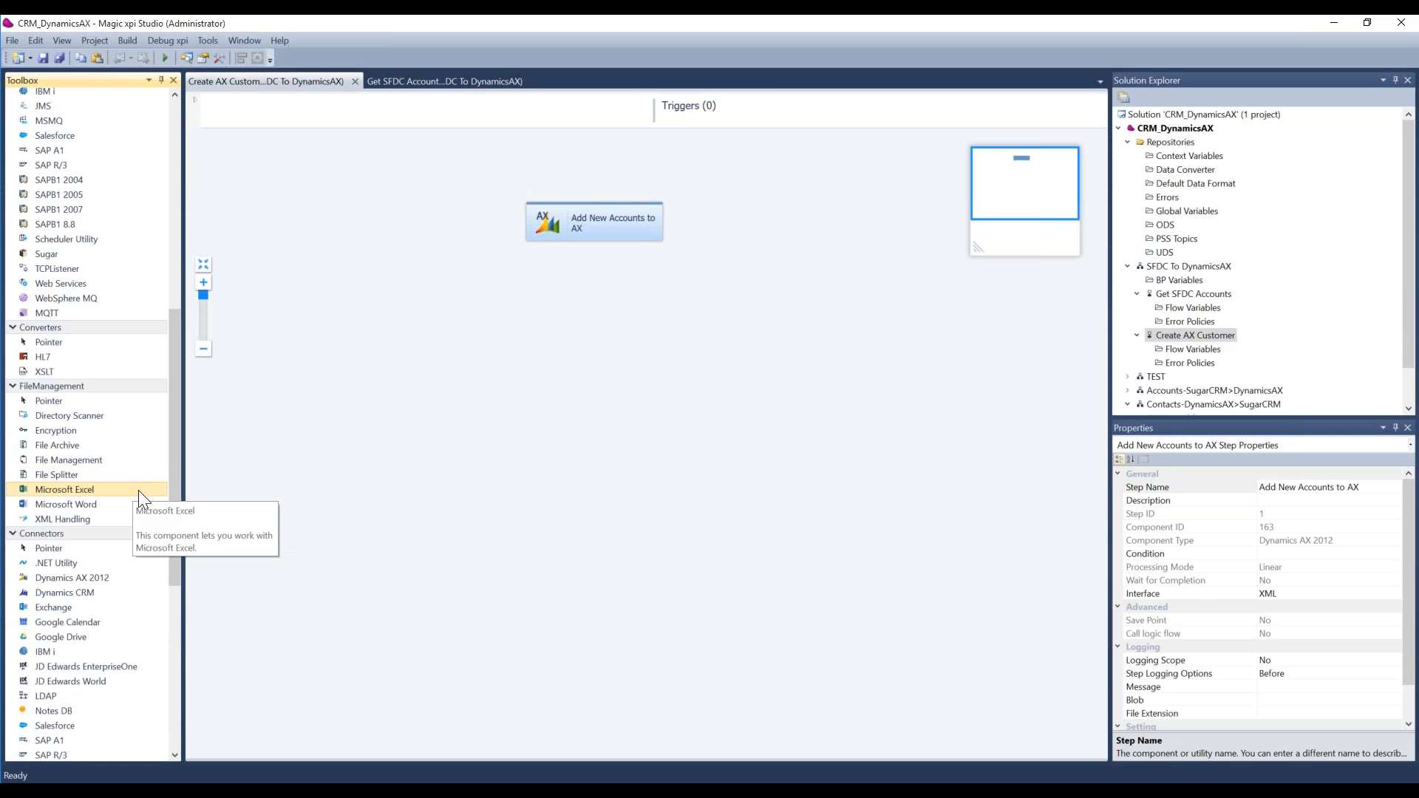
drag(170, 516, 185, 292)
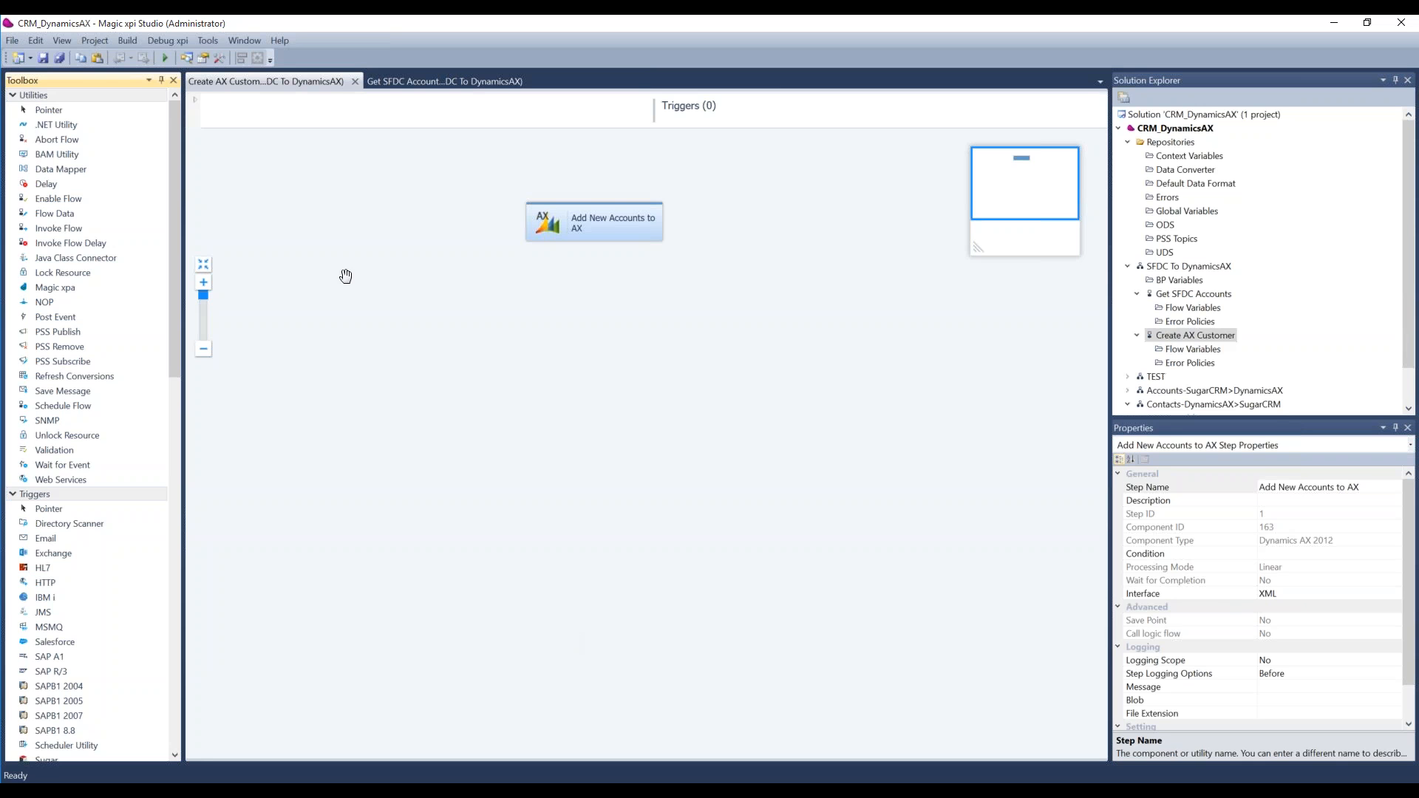
scroll(186, 392, down, 5)
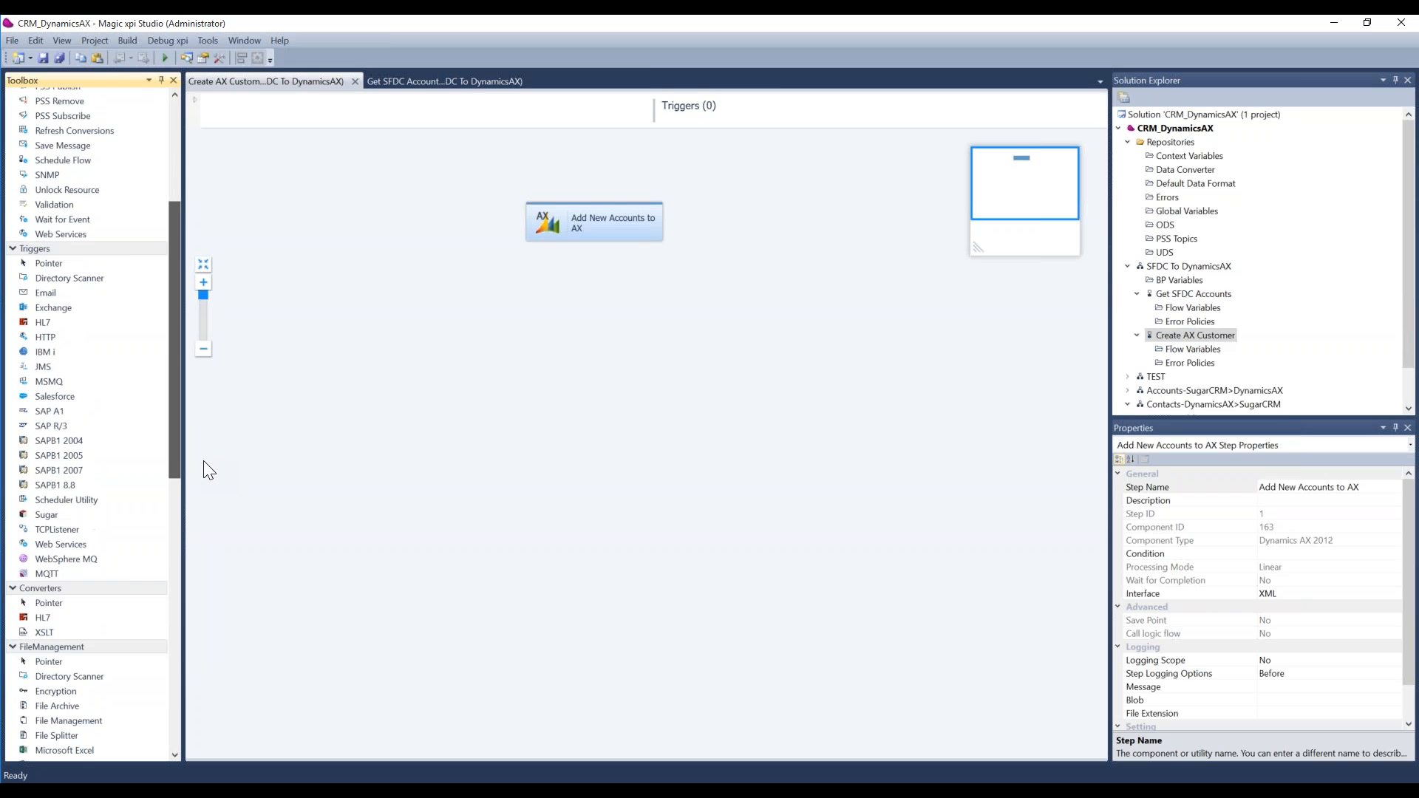
scroll(55, 569, down, 1)
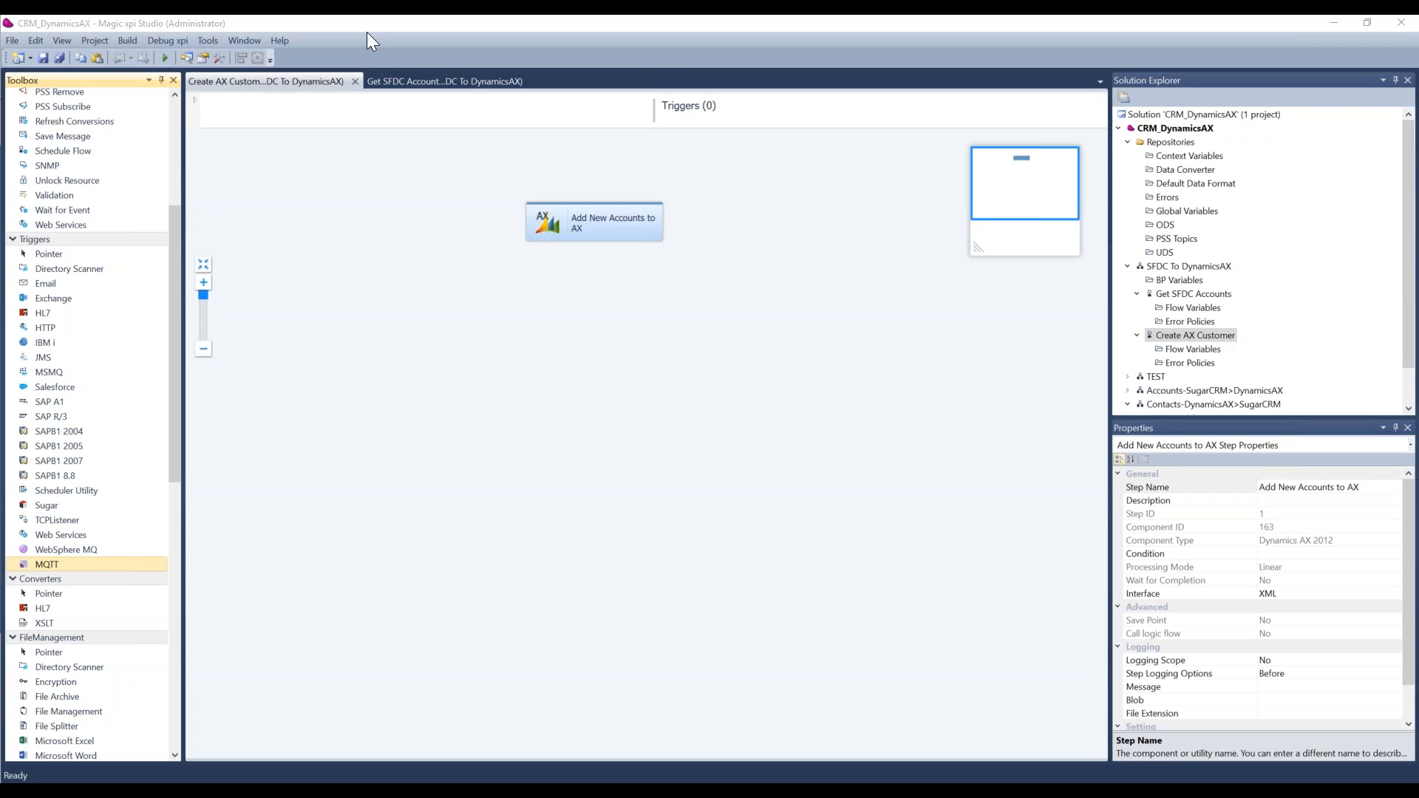
Step: Review the project's external resources in the project settings and close the settings
click(94, 40)
click(308, 171)
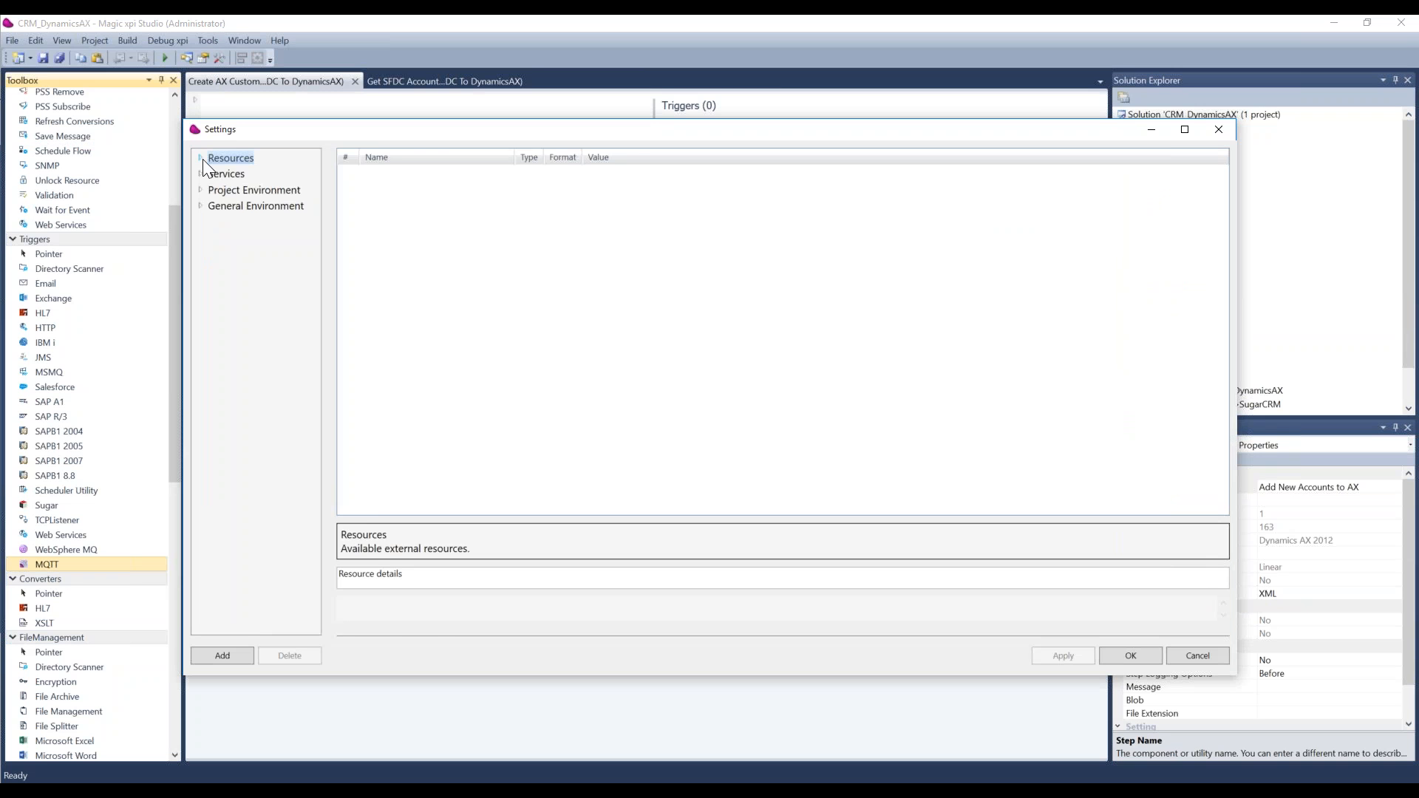
click(203, 158)
drag(369, 431, 369, 531)
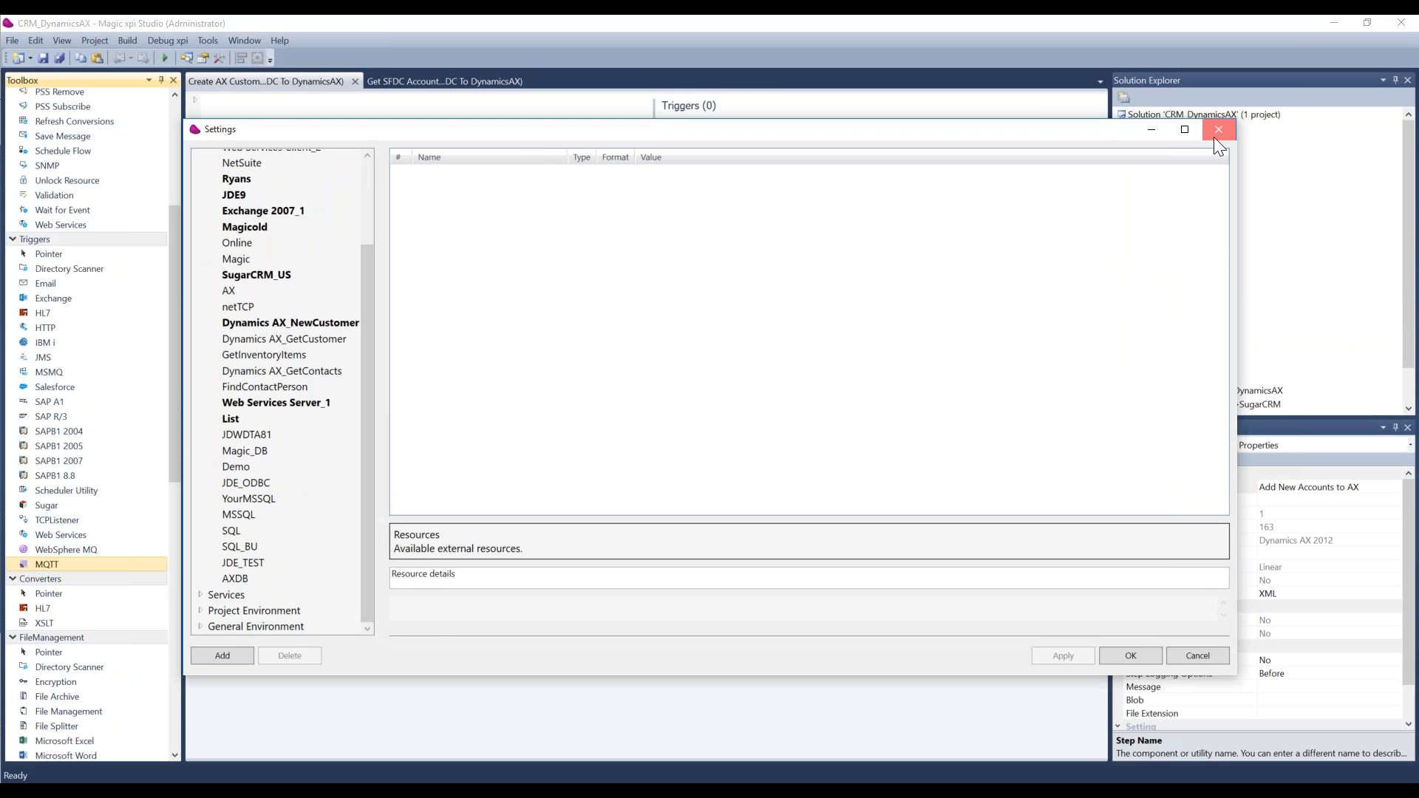
click(1217, 142)
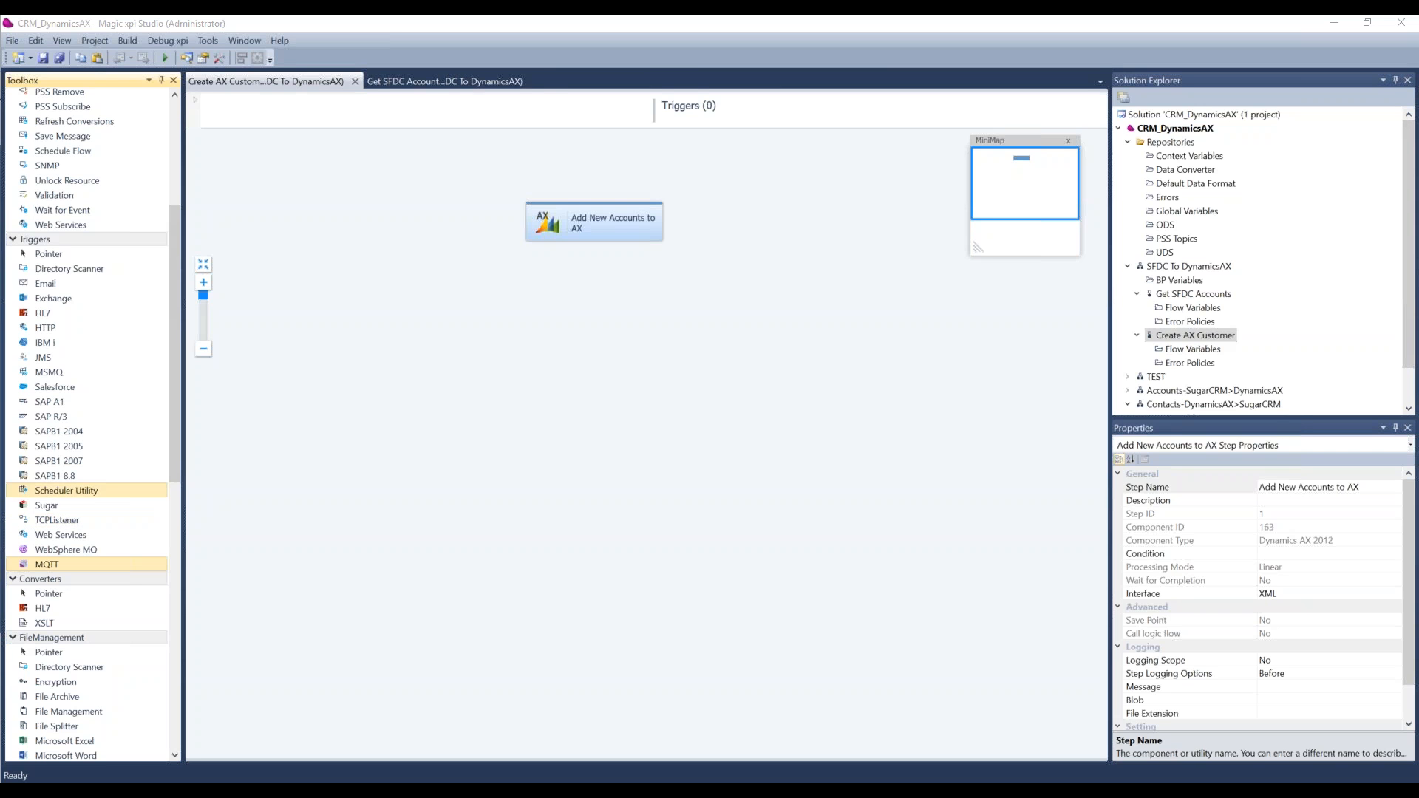
Step: Bring up the Get SFDC Accounts flow, examine the Project Environment categories in the project settings and close the settings
click(434, 82)
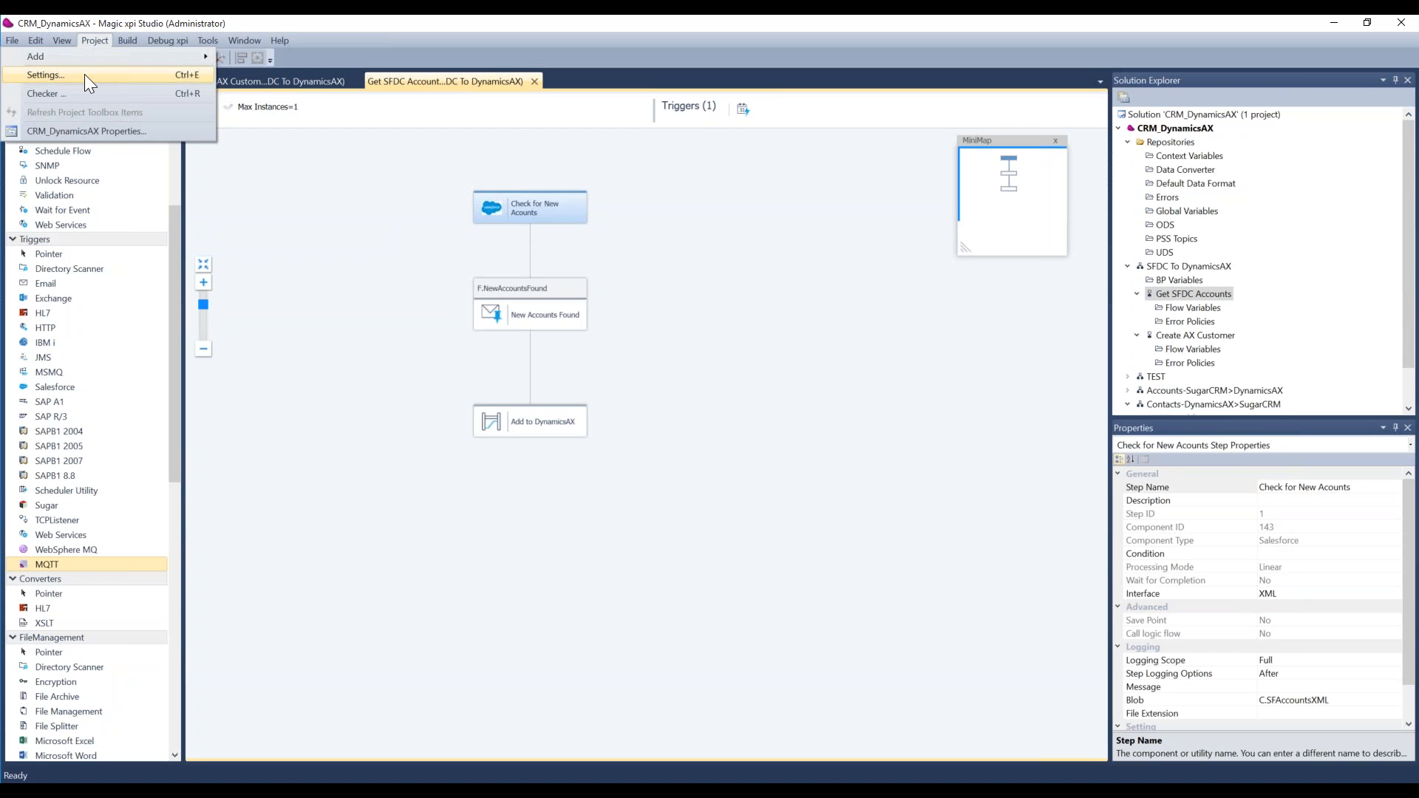
click(84, 74)
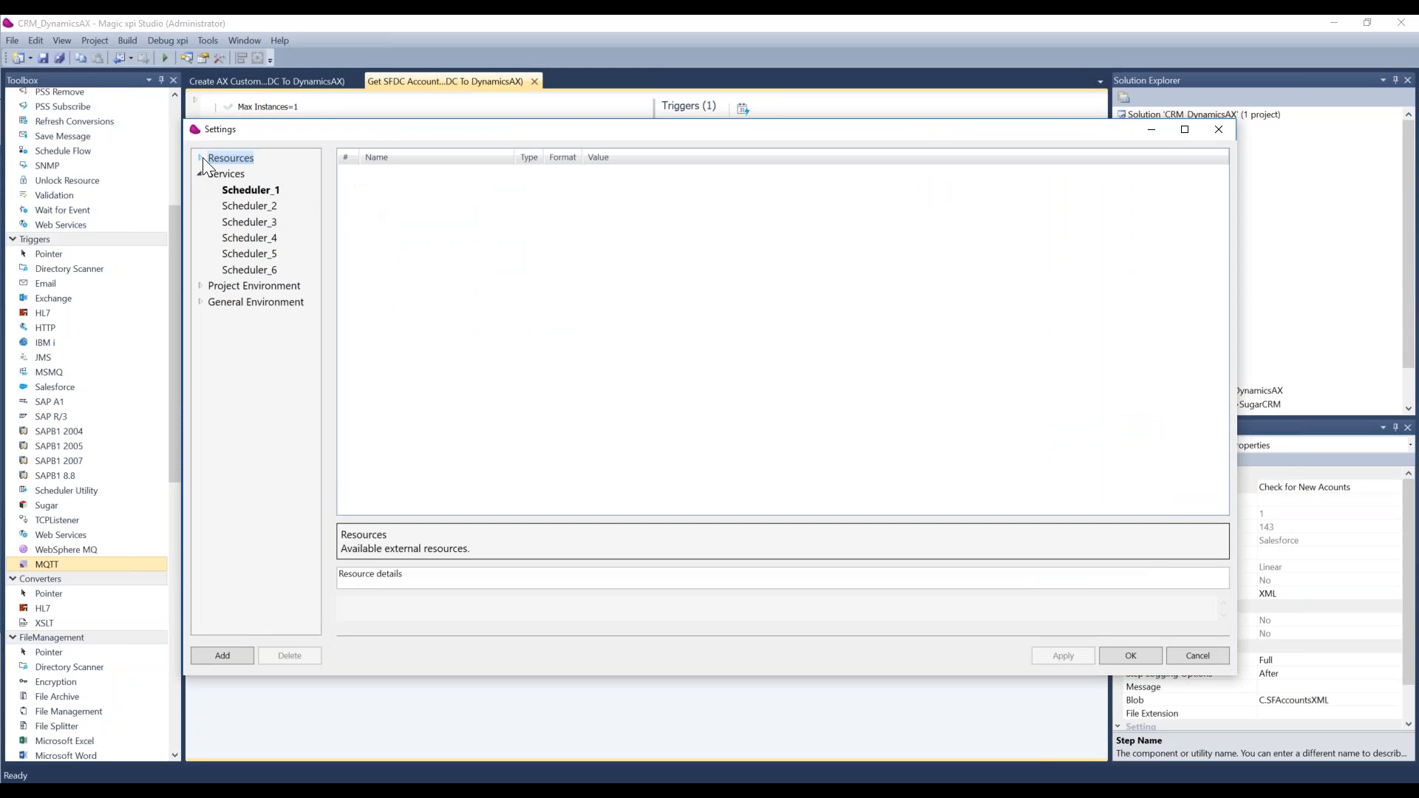
click(200, 287)
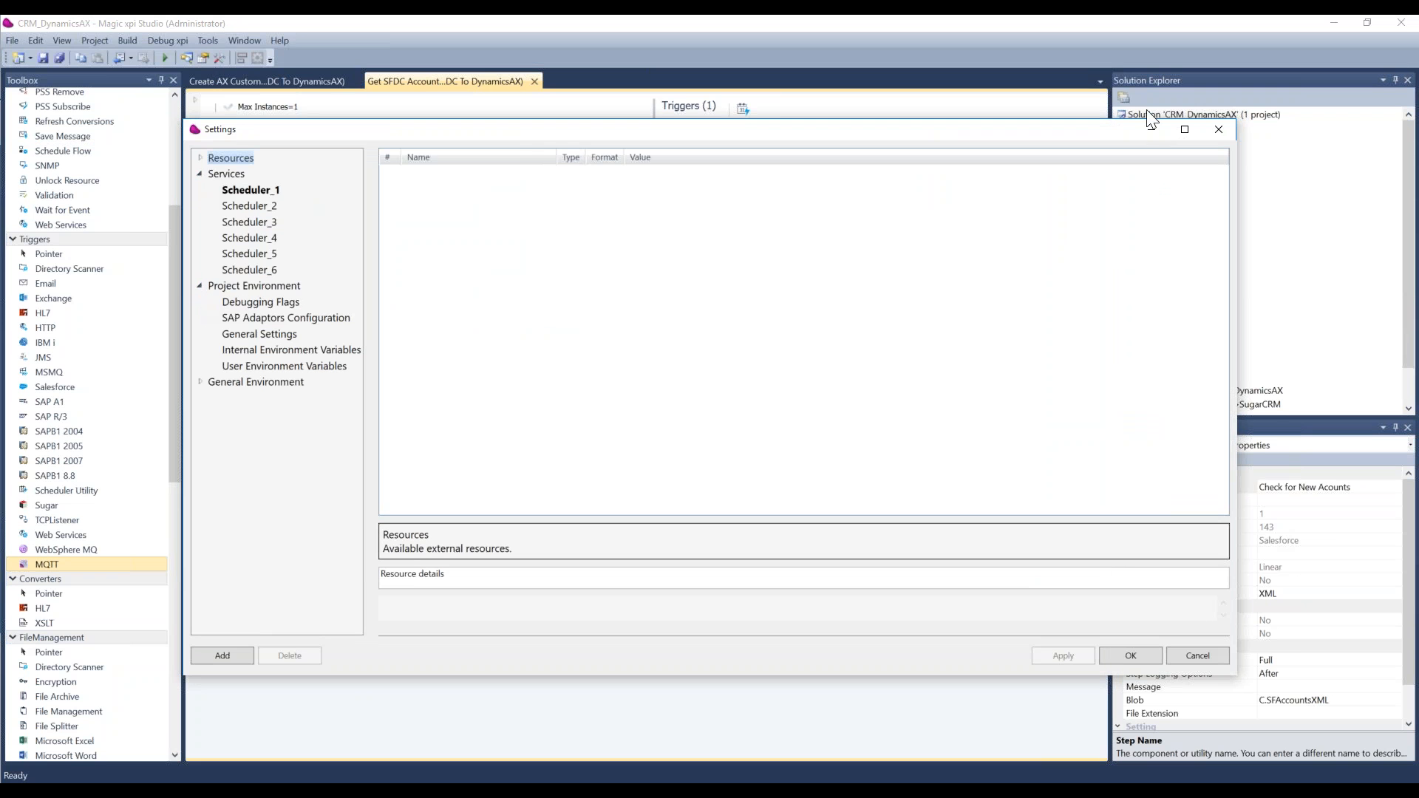
click(1216, 134)
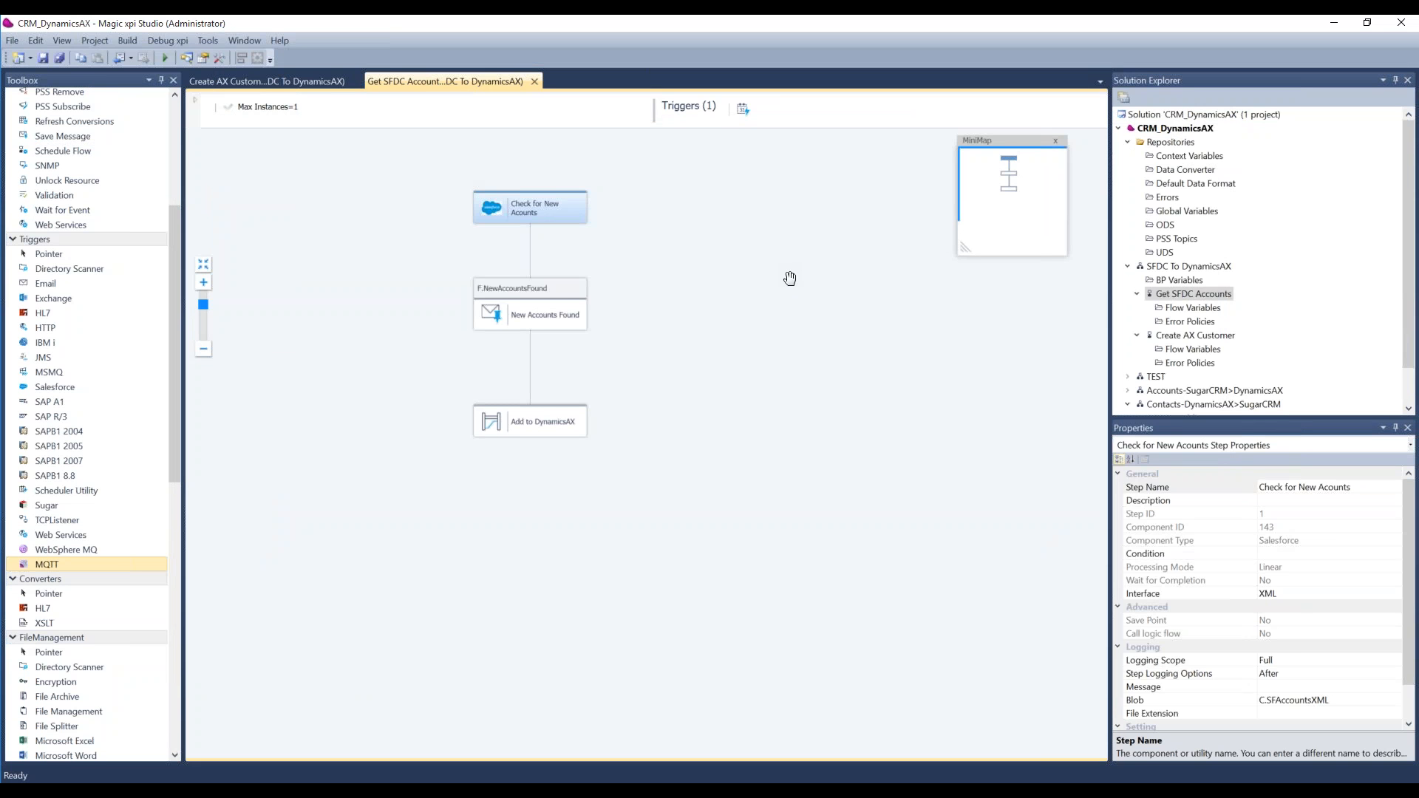
double_click(516, 218)
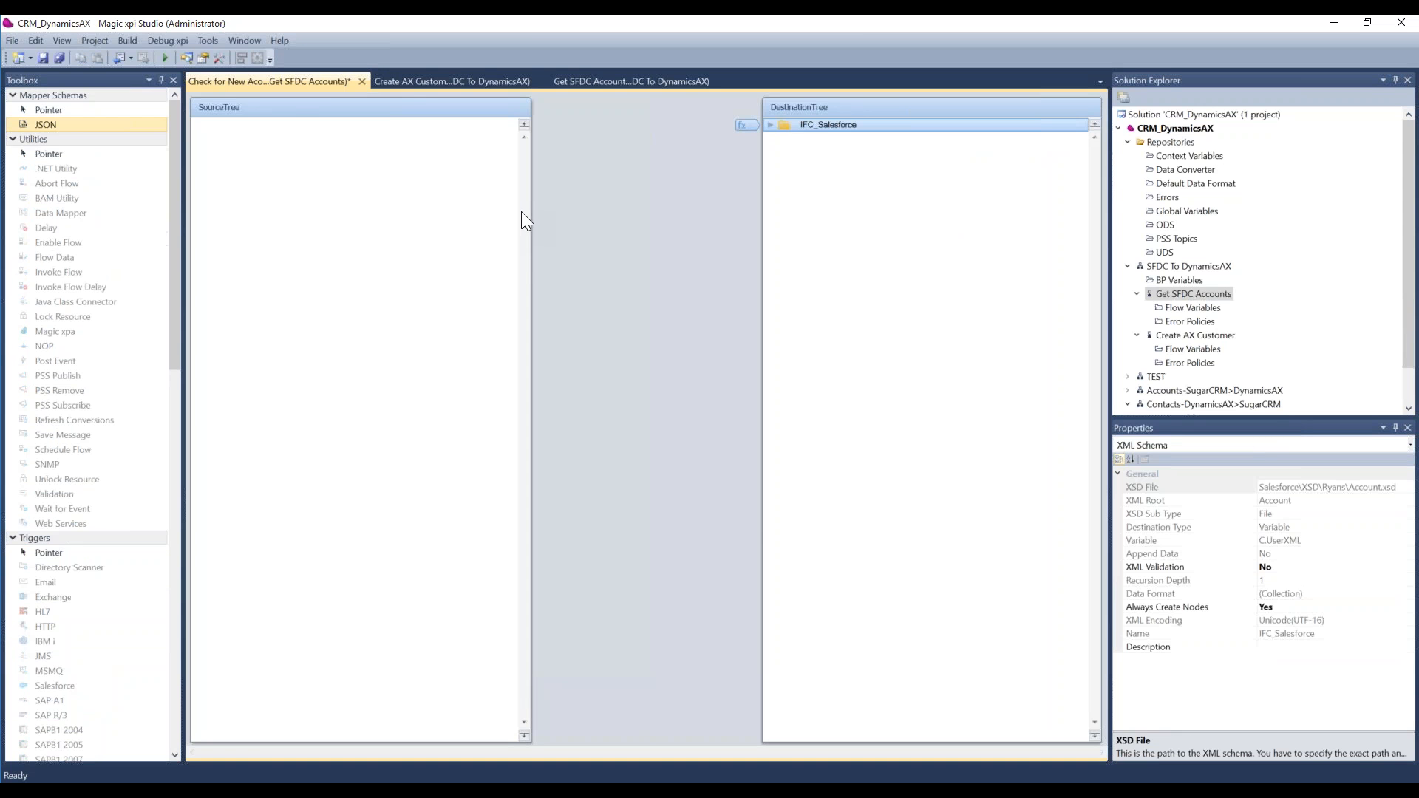
click(361, 82)
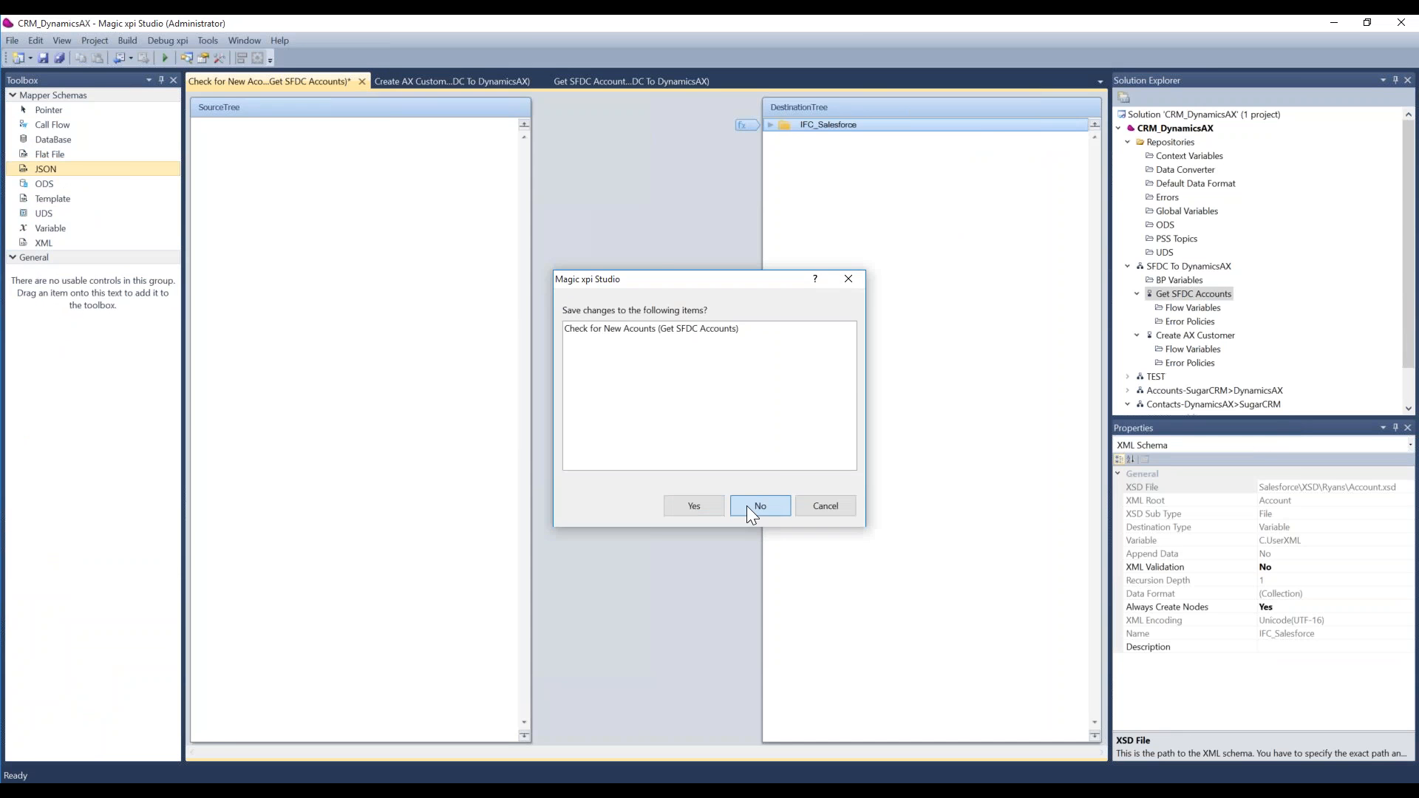
click(746, 506)
Step: Examine the available operations in the Salesforce configuration of the first flow step and close it without changes
right_click(521, 216)
click(487, 417)
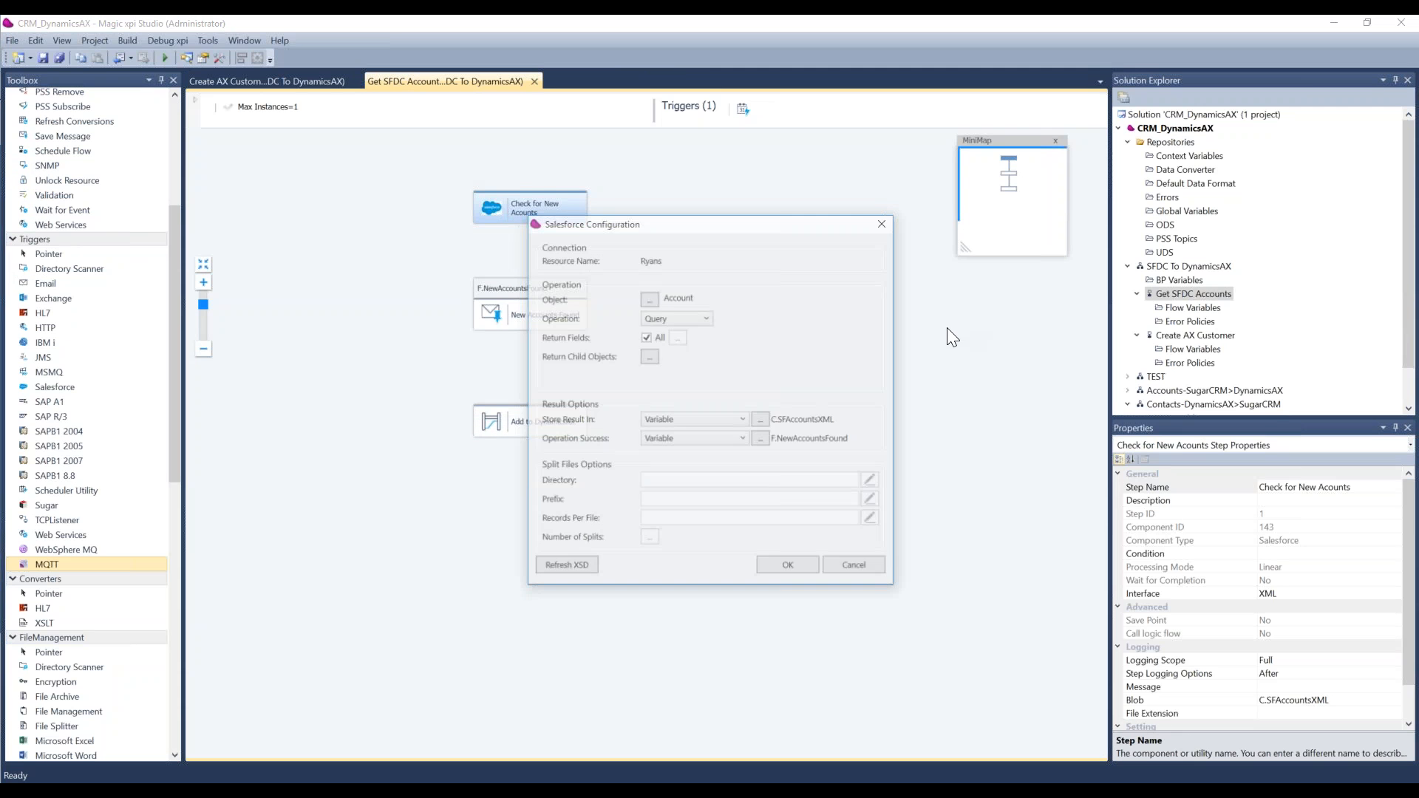
click(679, 318)
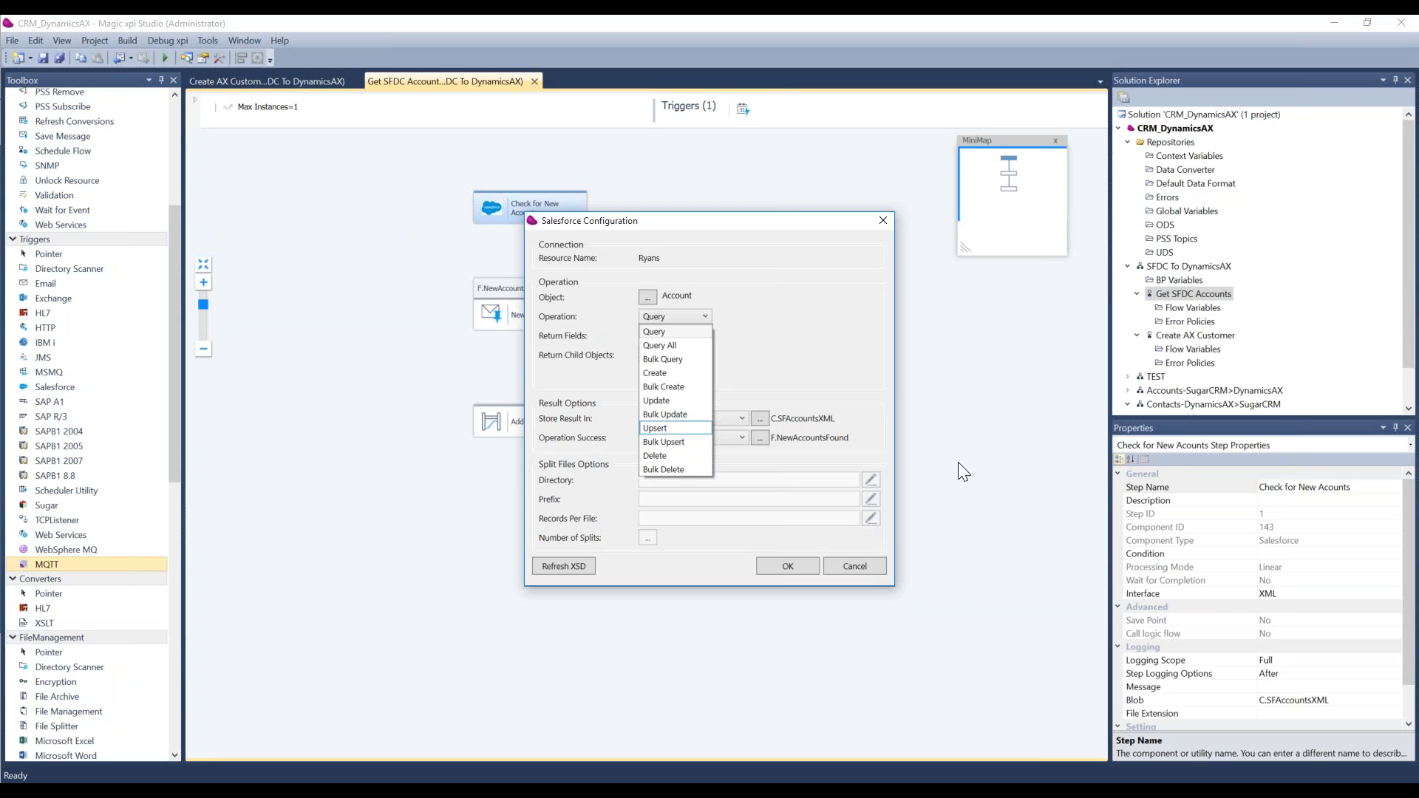
click(864, 571)
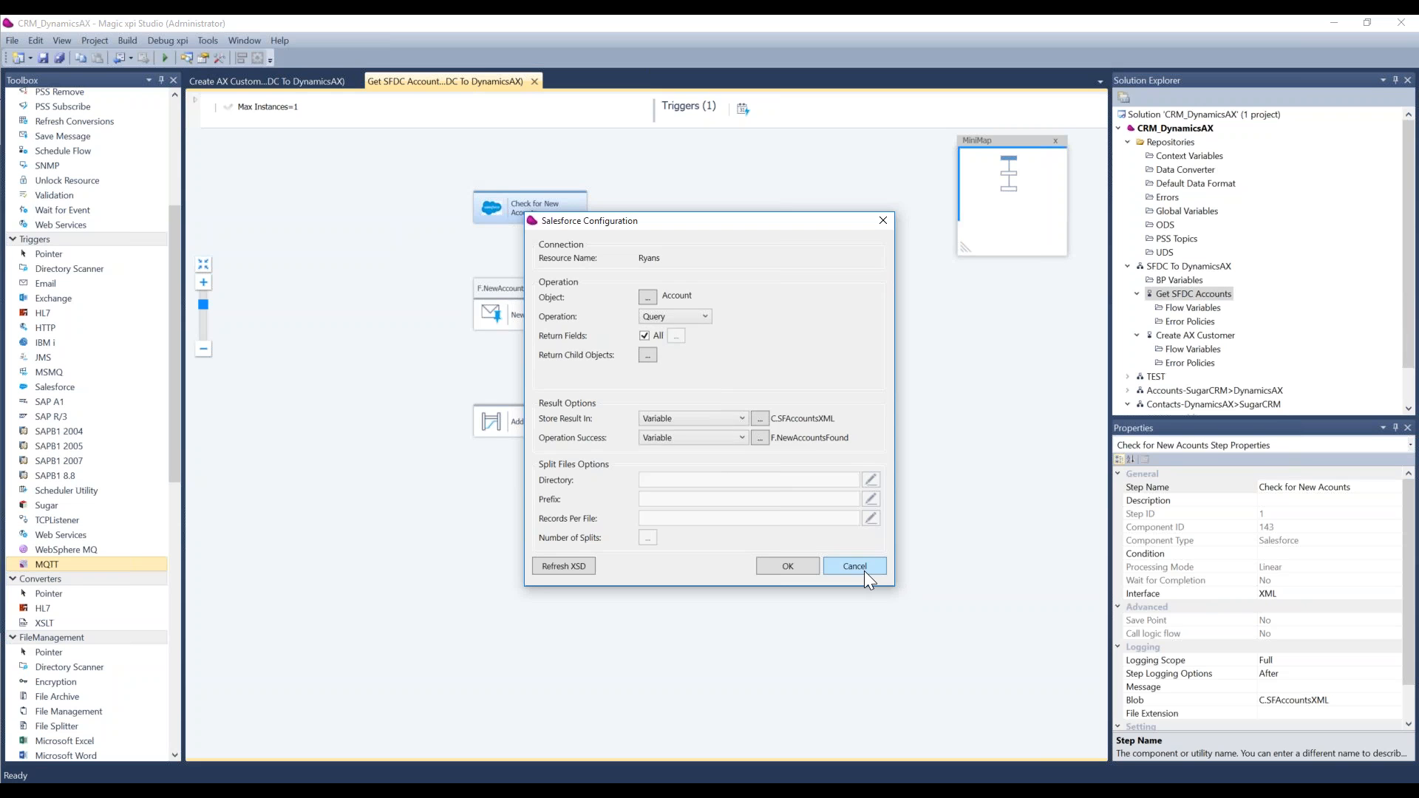
click(856, 567)
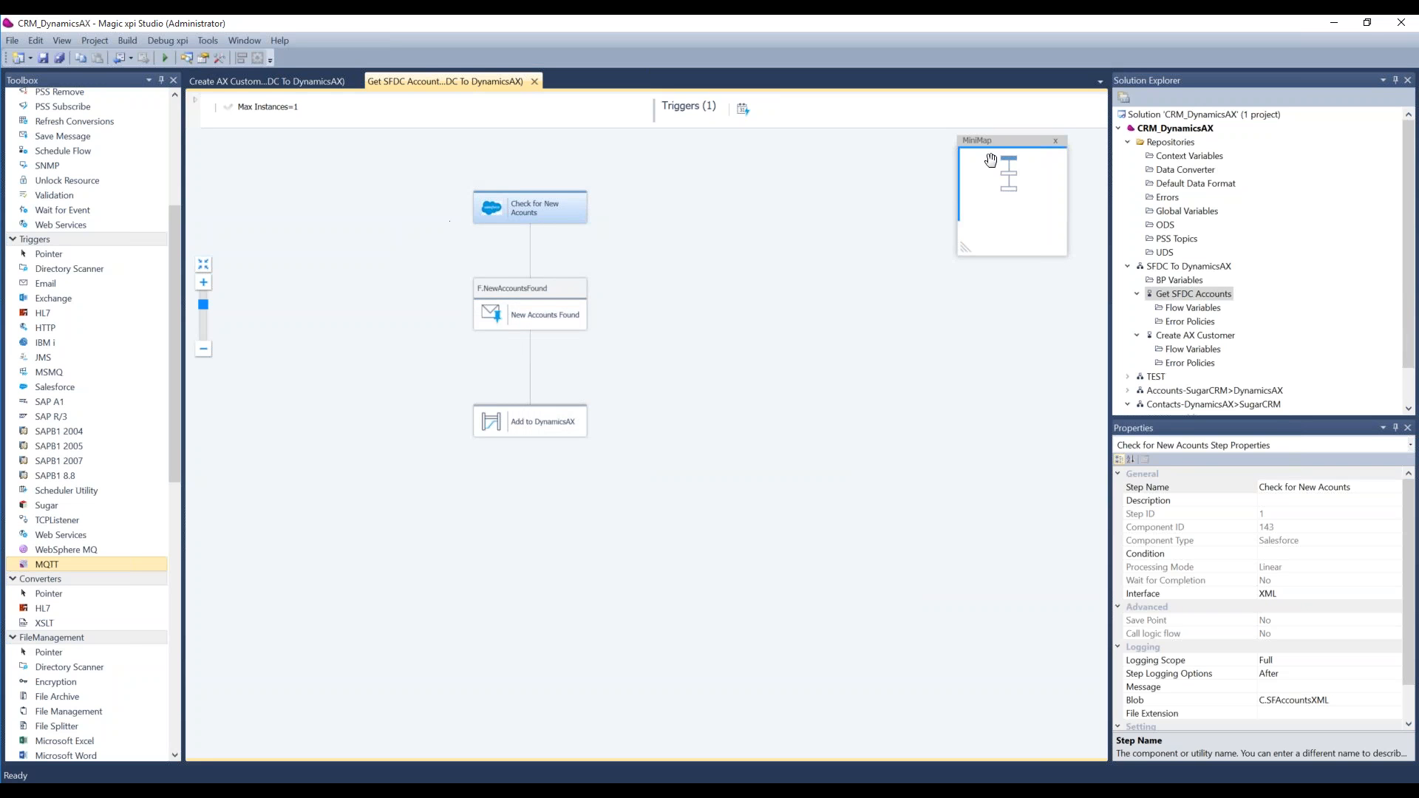
Step: Review the project's Global Variables repository and open the Context Variables repository
click(1187, 212)
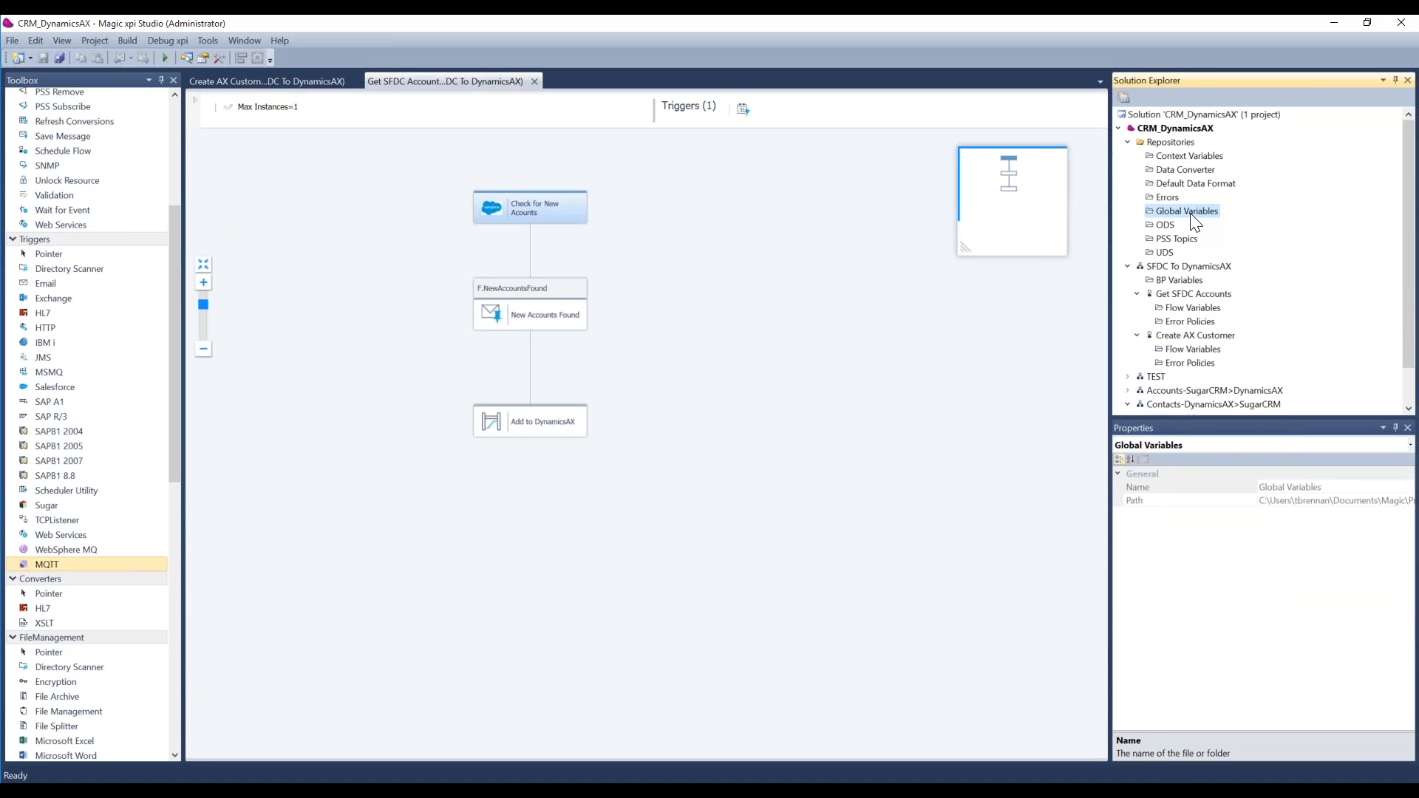
double_click(1189, 215)
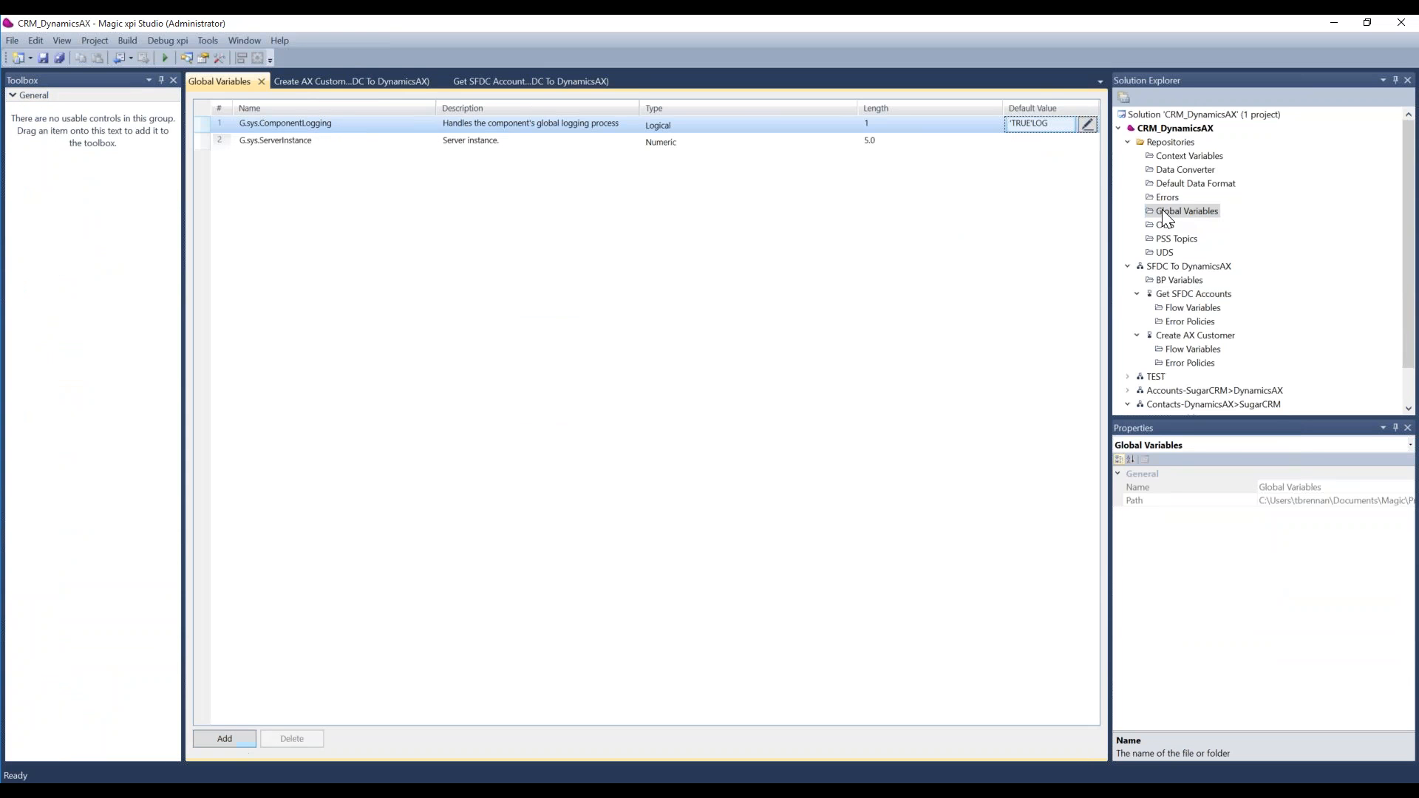
click(1189, 157)
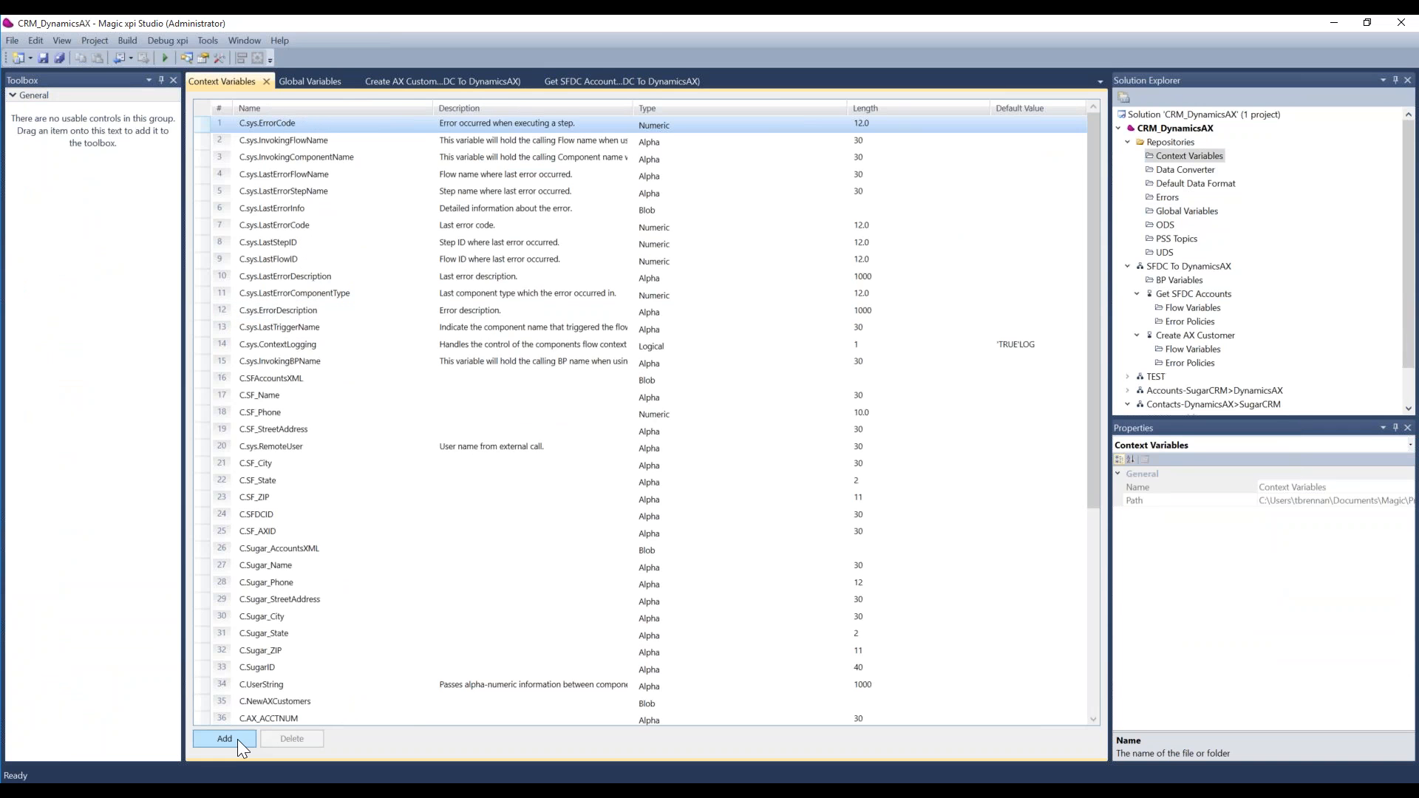
Step: Add a context variable named TestBlob and set its type to Blob
click(225, 739)
text(TestBlob)
key(Tab)
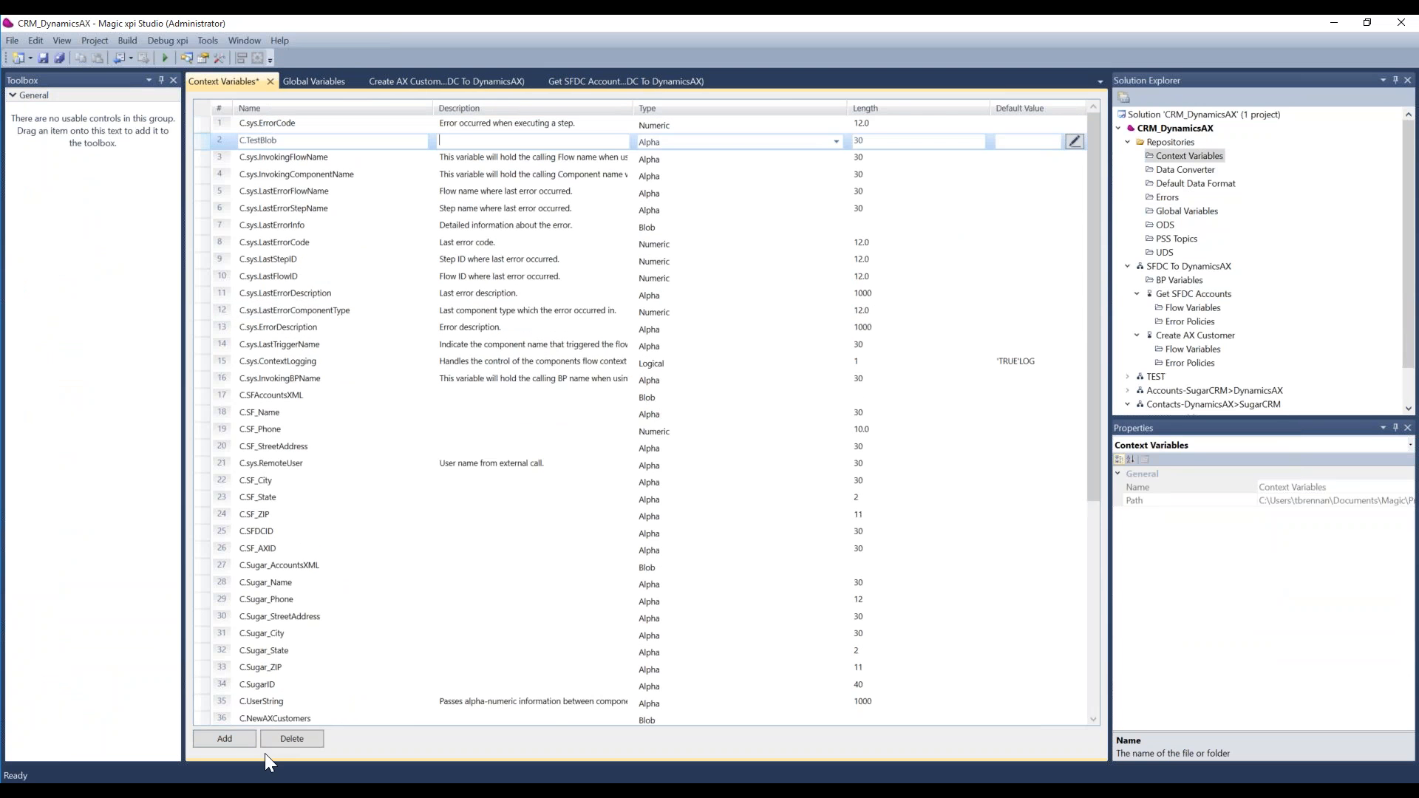
key(Tab)
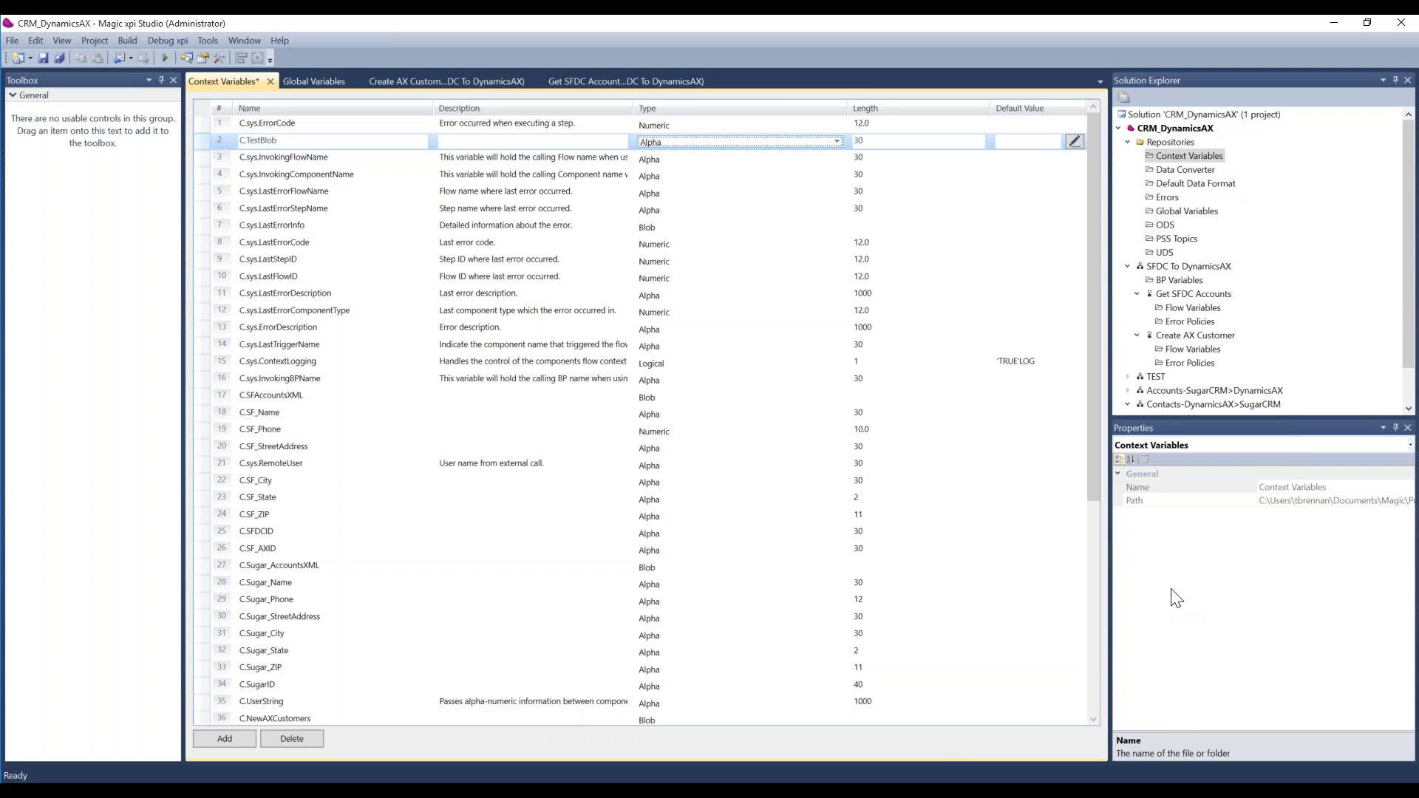
click(833, 144)
click(767, 166)
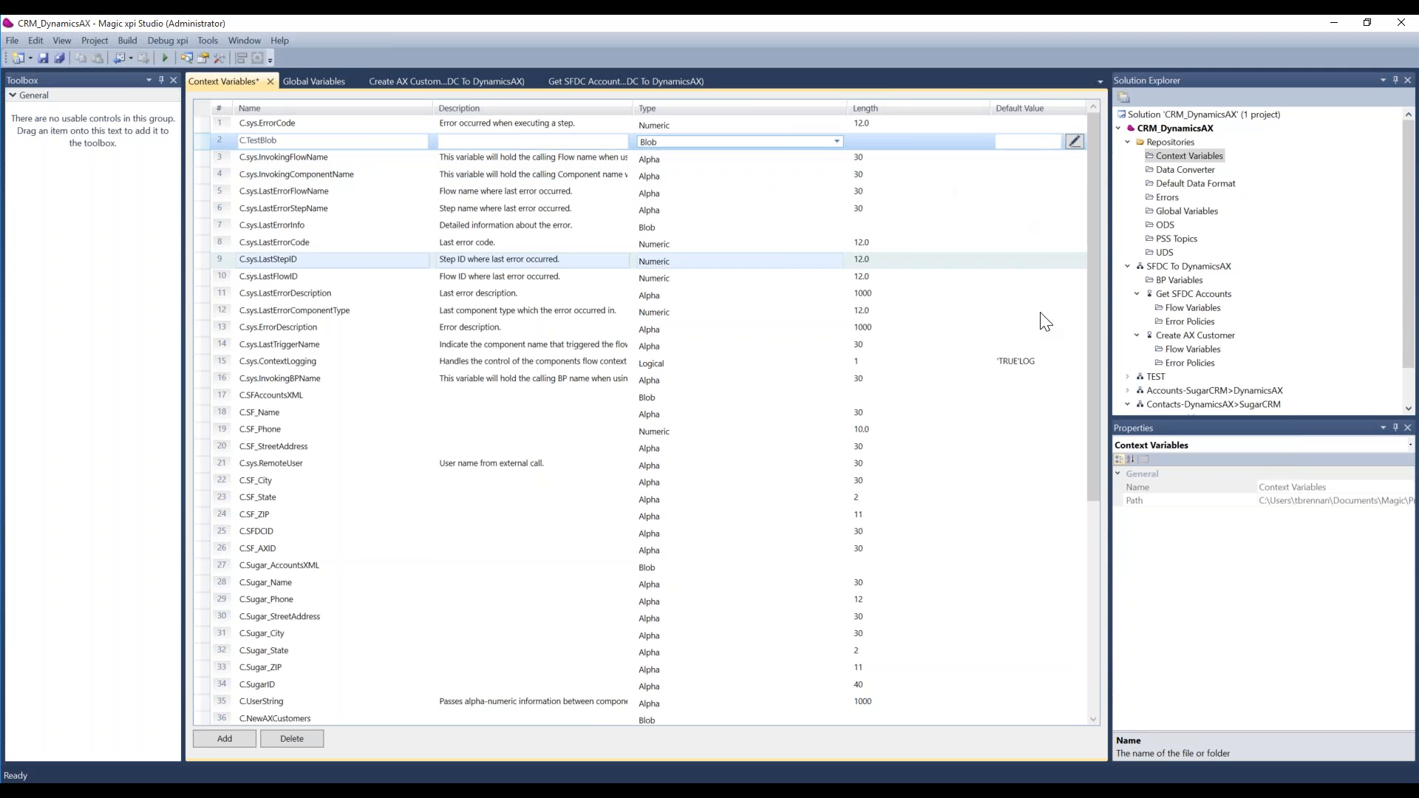
Step: Look through the context variables list, revisit the global variables and return to the Get SFDC Accounts flow
drag(1097, 381, 1082, 576)
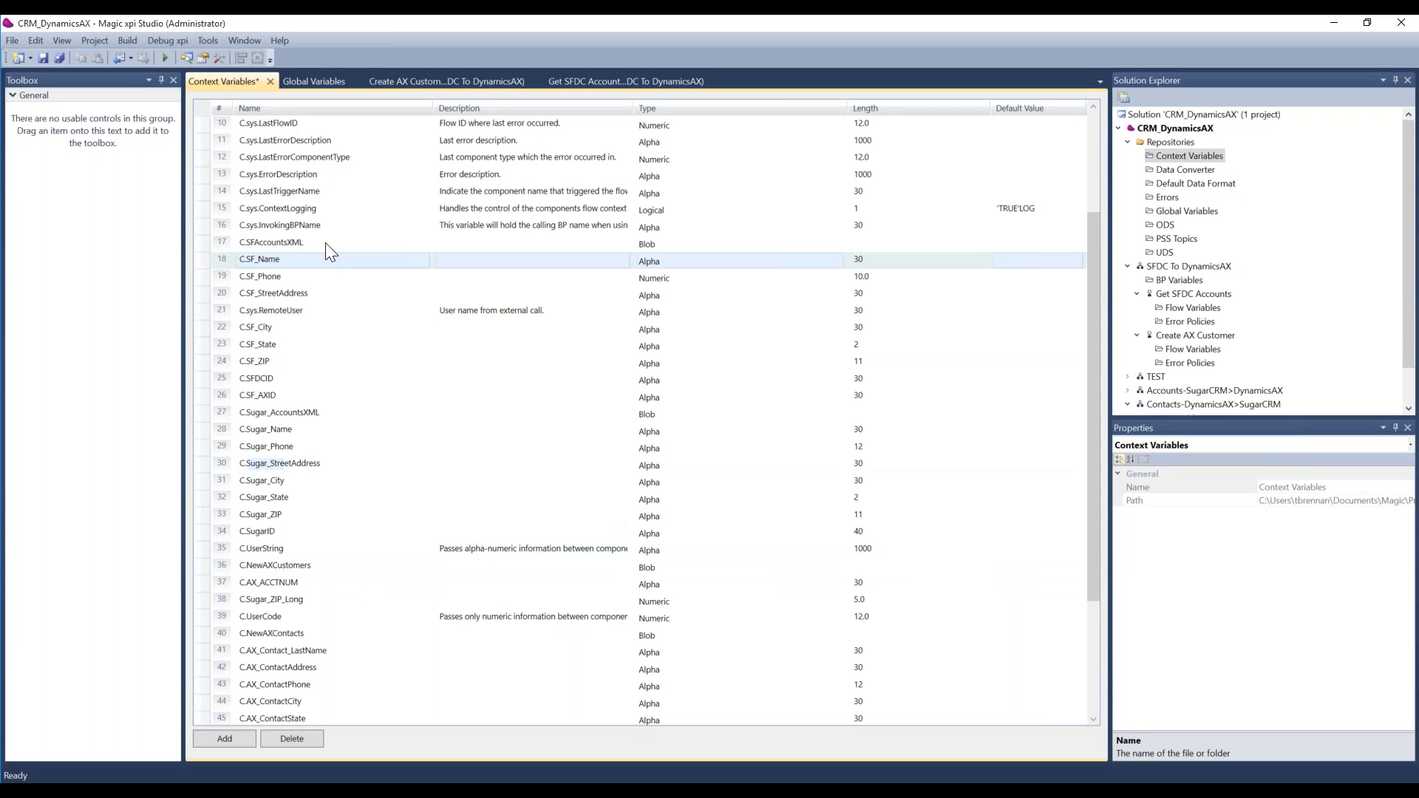
click(304, 82)
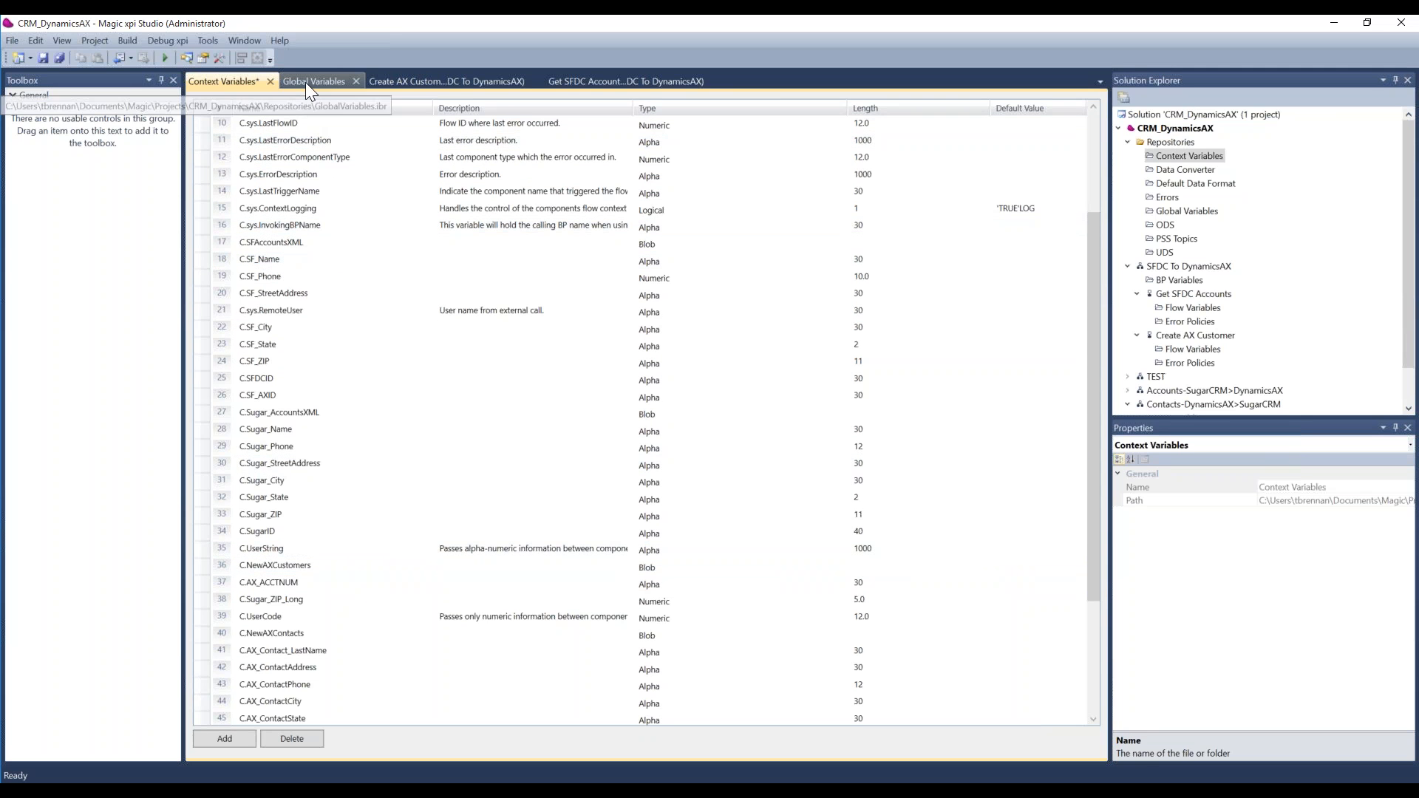
click(433, 85)
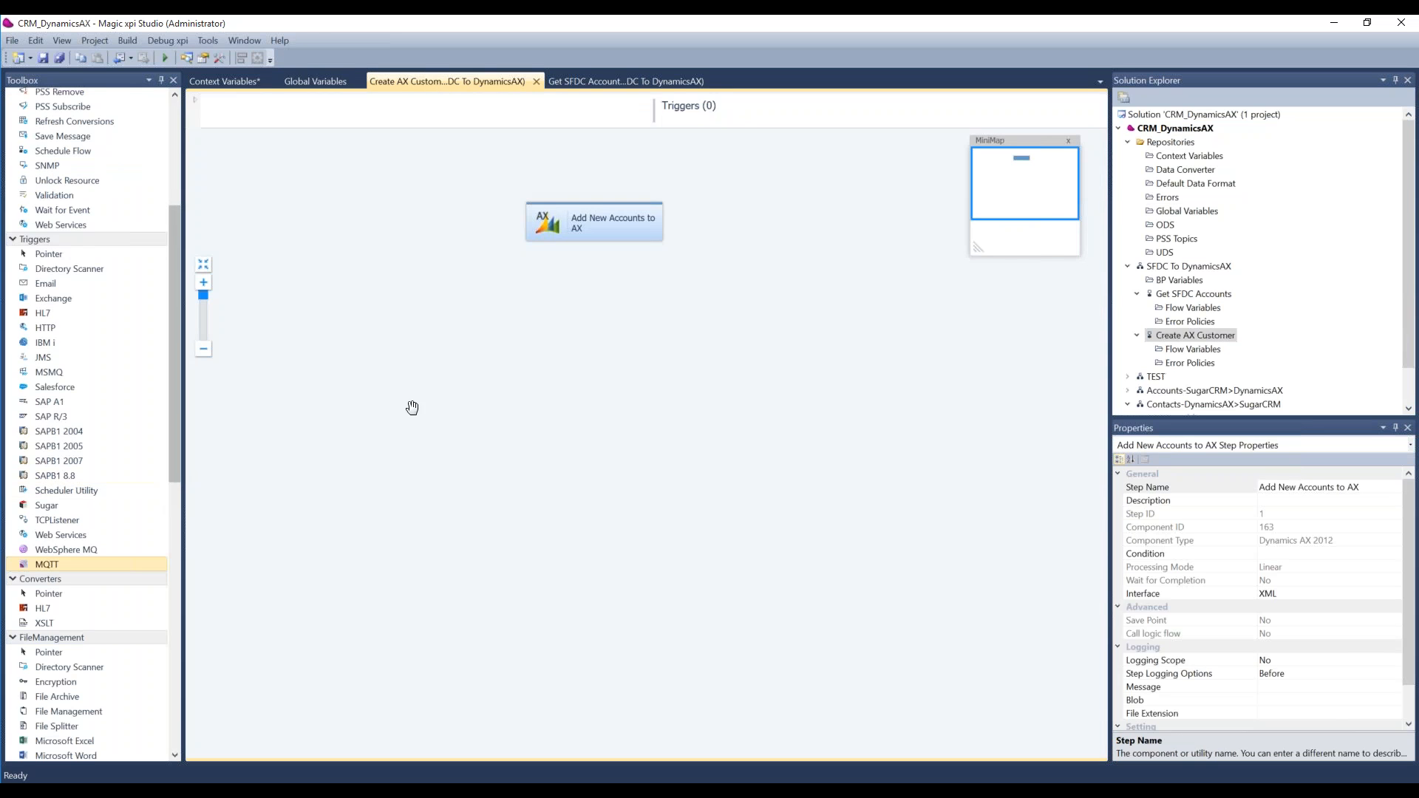
click(303, 81)
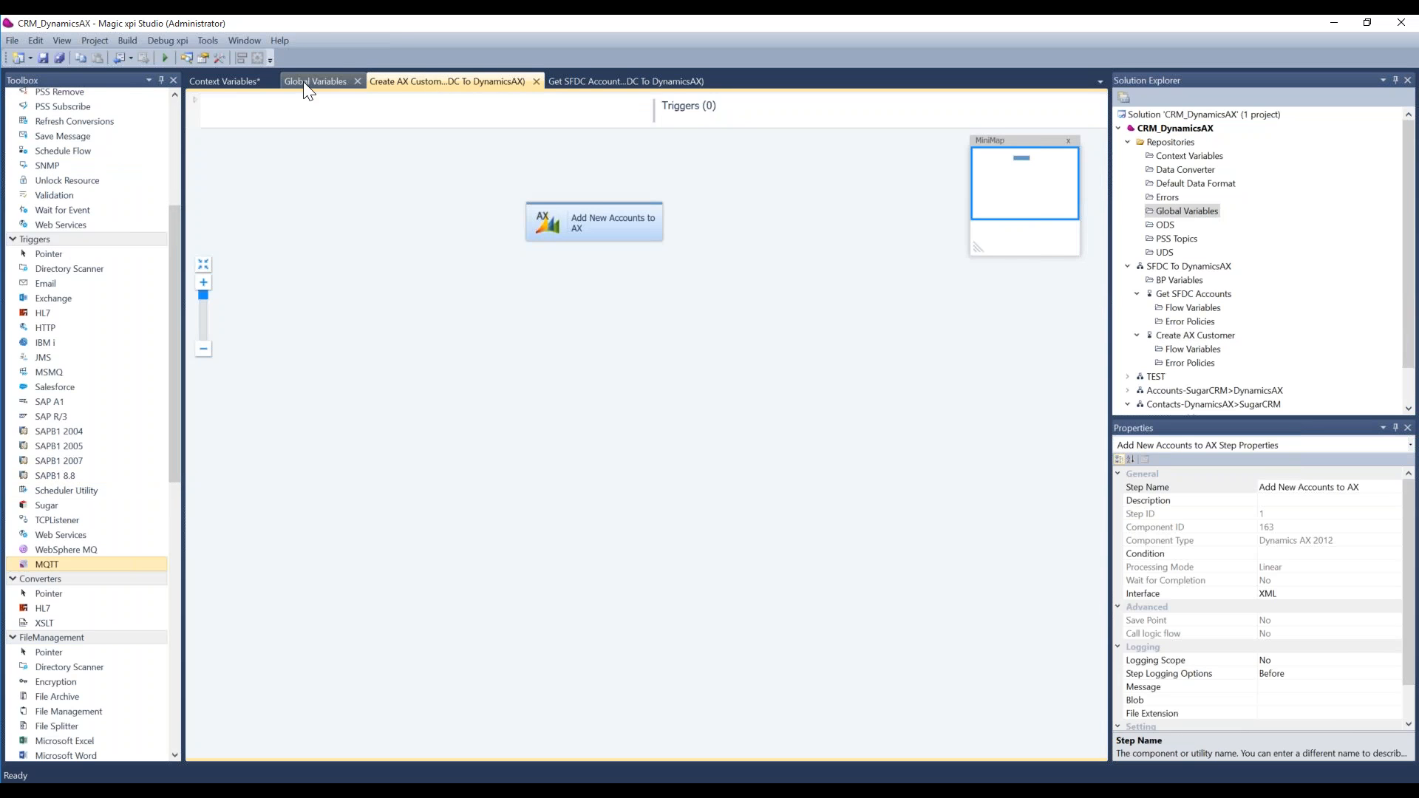
click(597, 88)
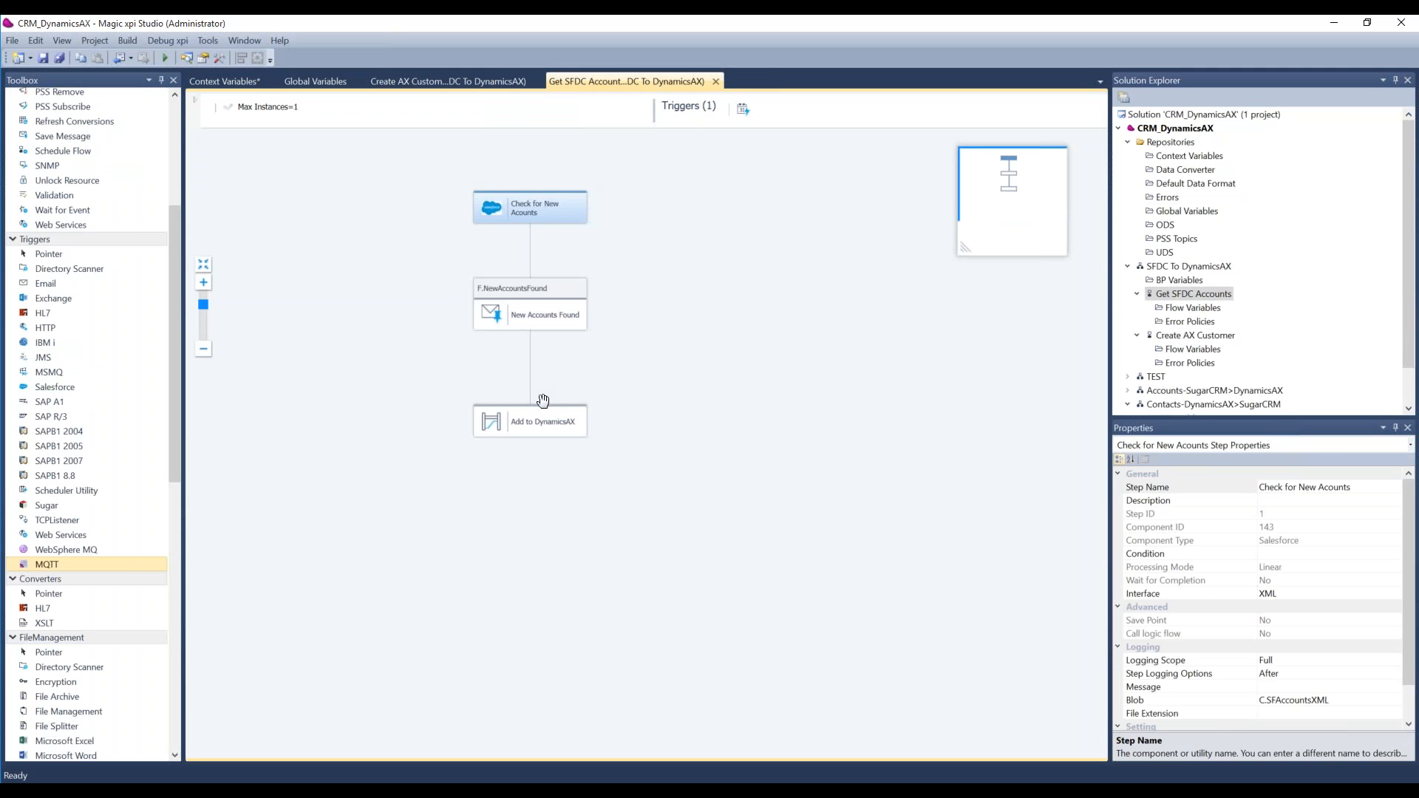
Step: Open the Add to DynamicsAX data mapper and examine the available mapper schema types, including Flat File
click(526, 424)
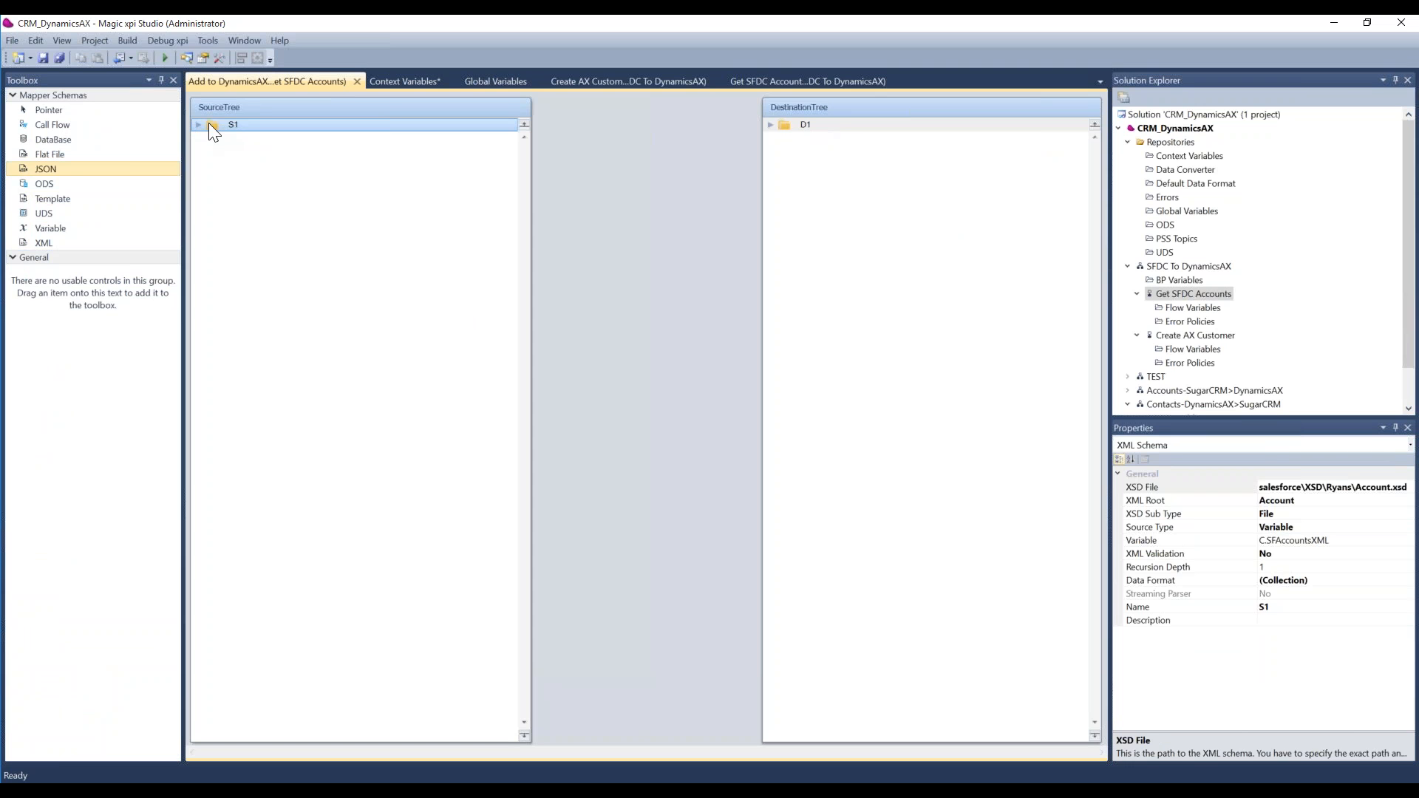
click(58, 157)
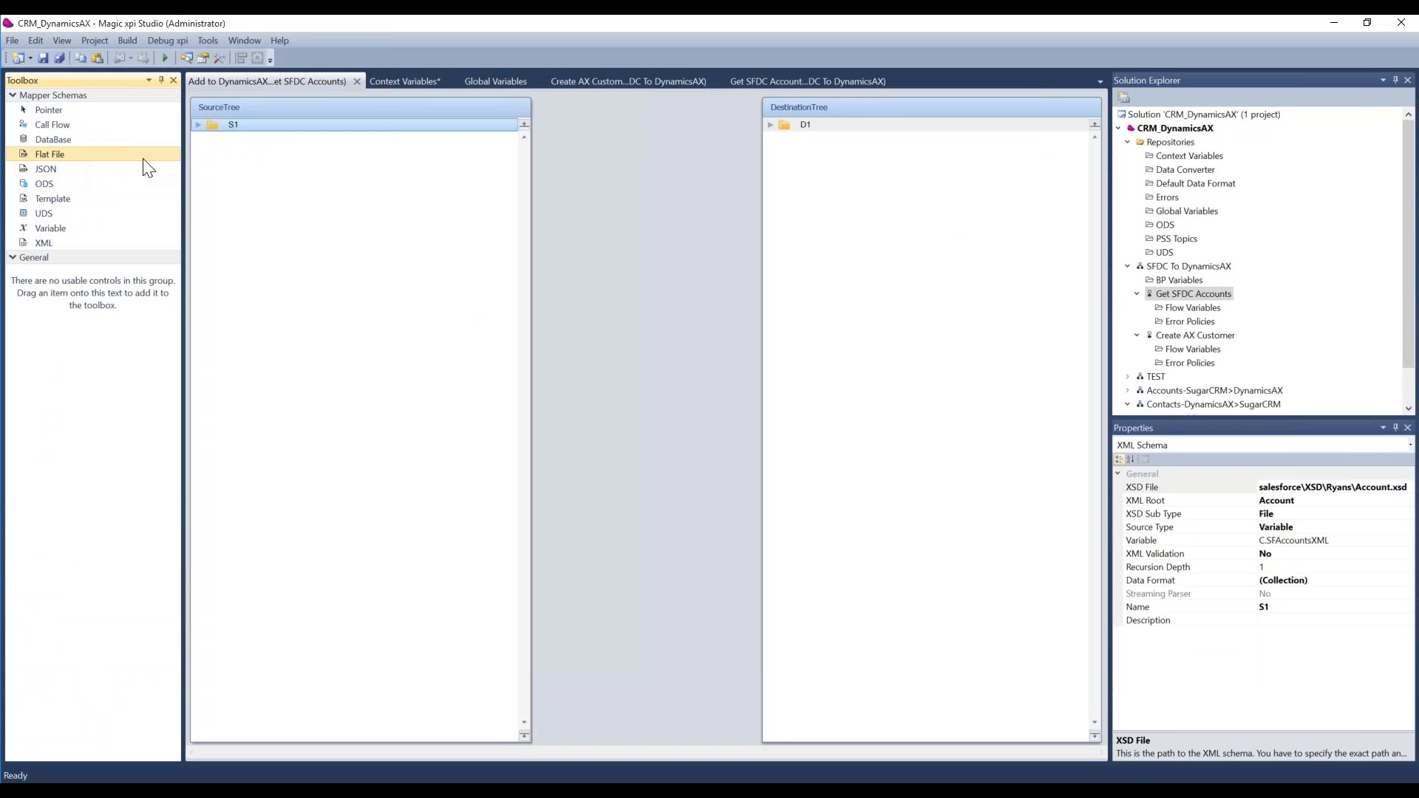
Step: Return to the Create AX Customer flow and look through the toolbox down to the Connectors group
click(801, 78)
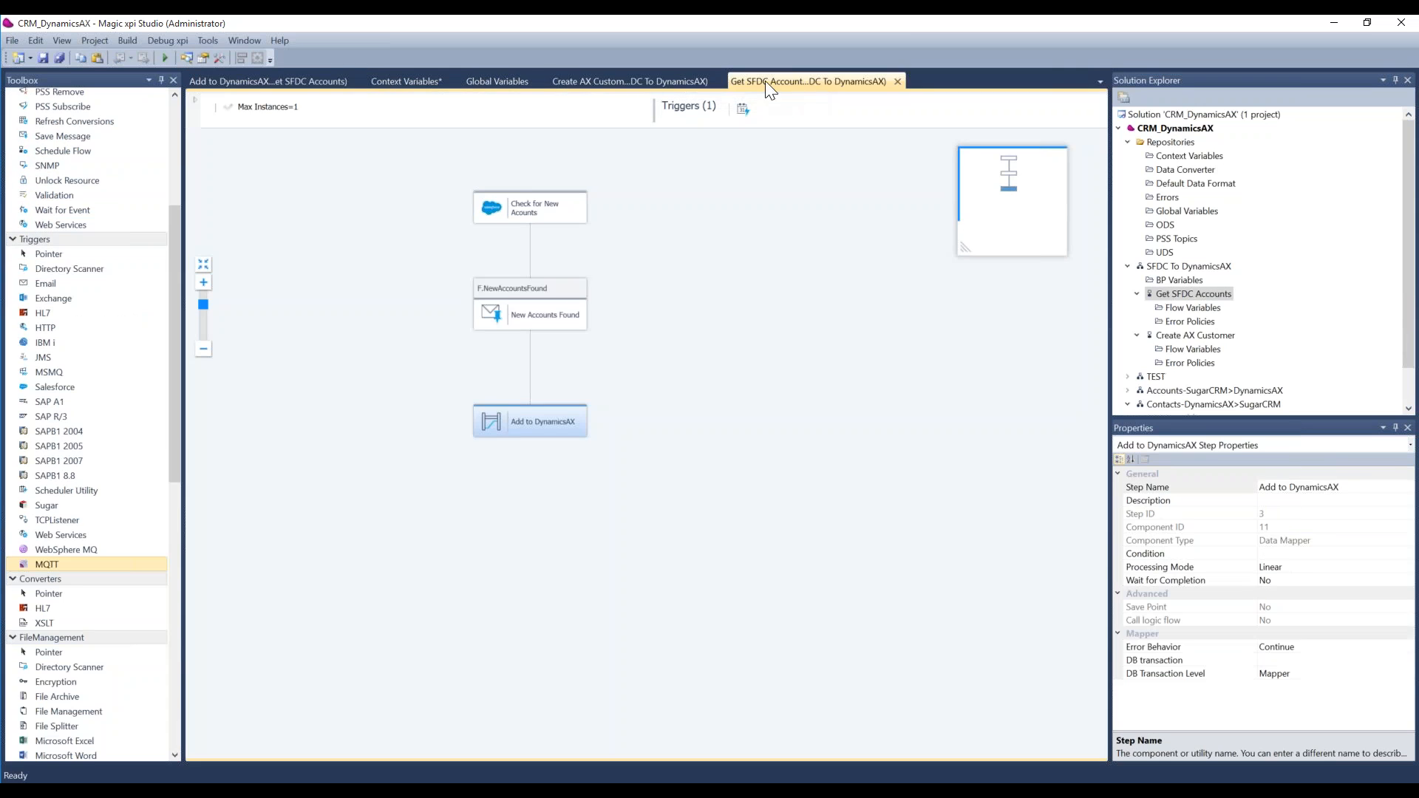
click(638, 80)
click(179, 415)
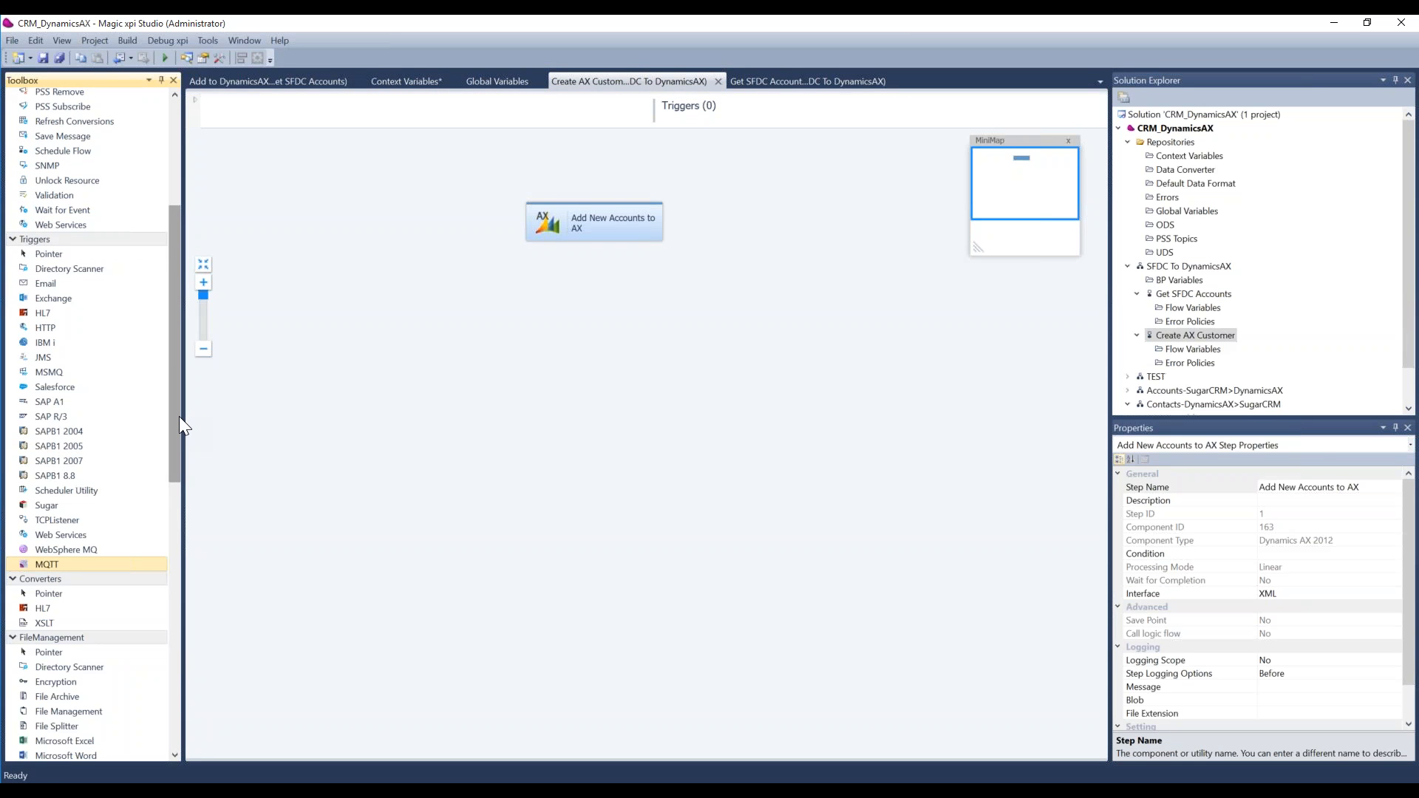
drag(179, 415, 177, 528)
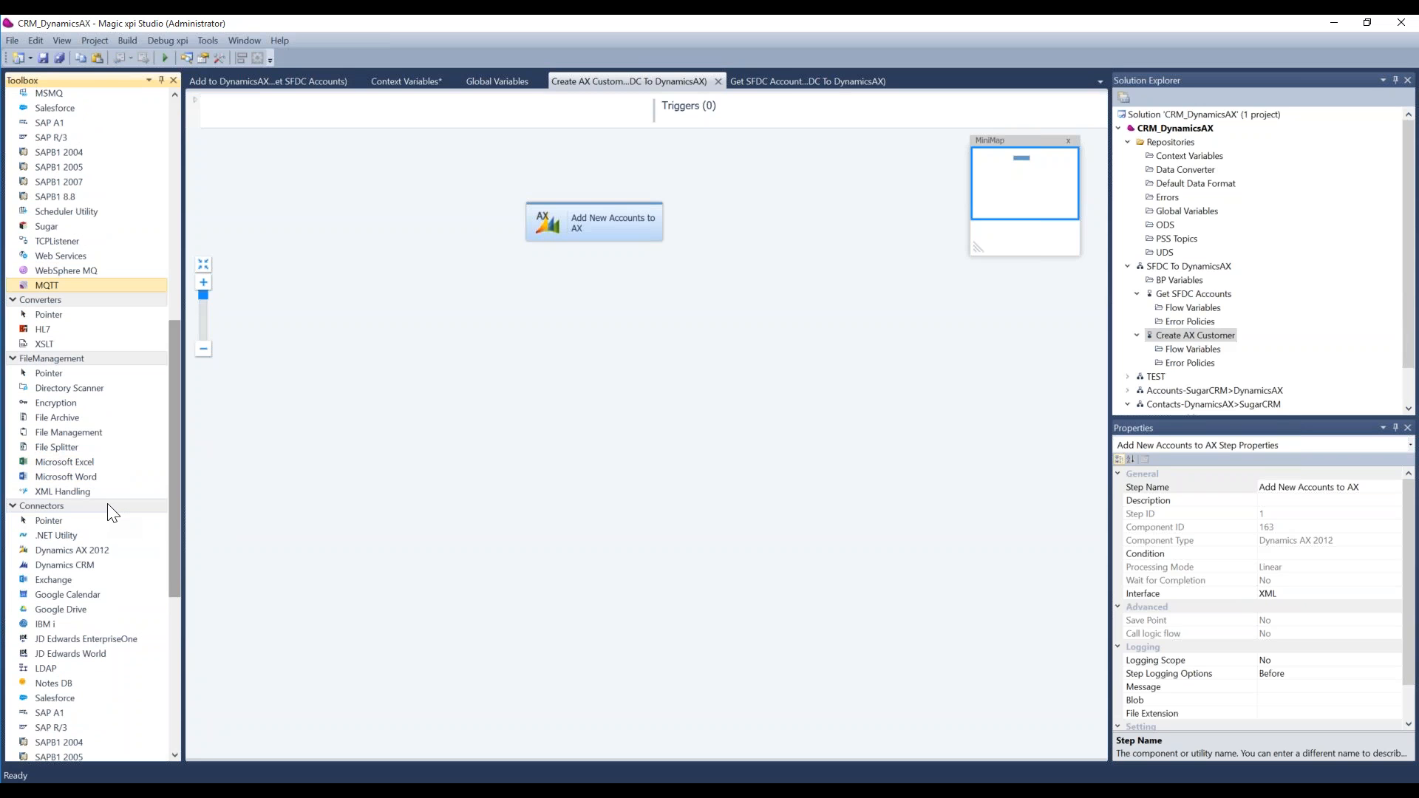